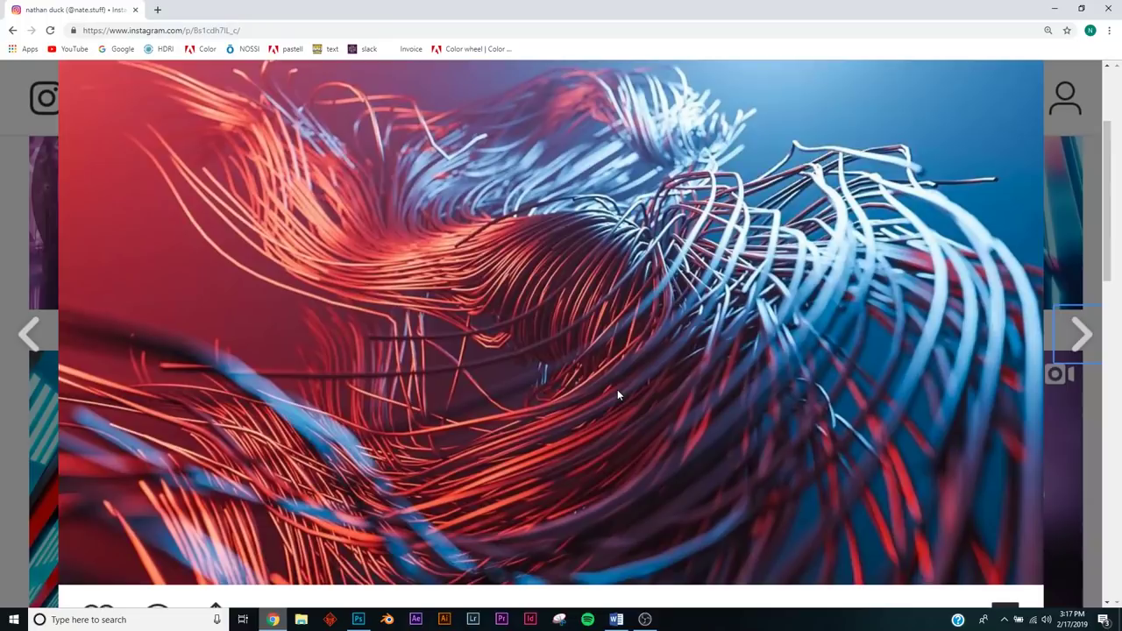
scroll(706, 384, "down", 1)
scroll(706, 384, "up", 2)
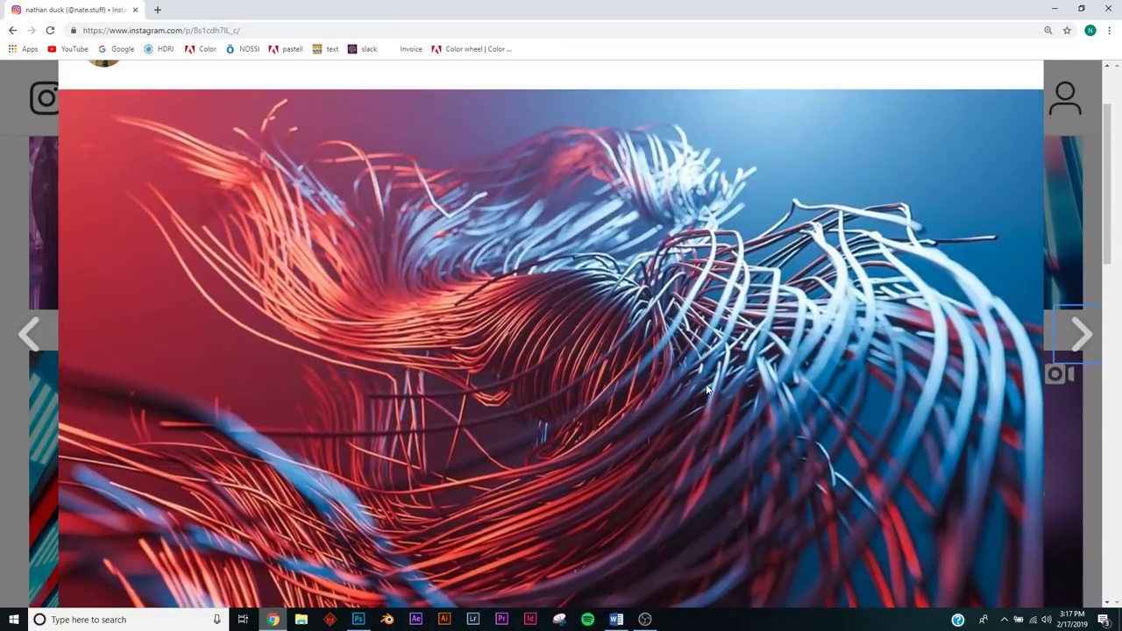
scroll(706, 384, "down", 1)
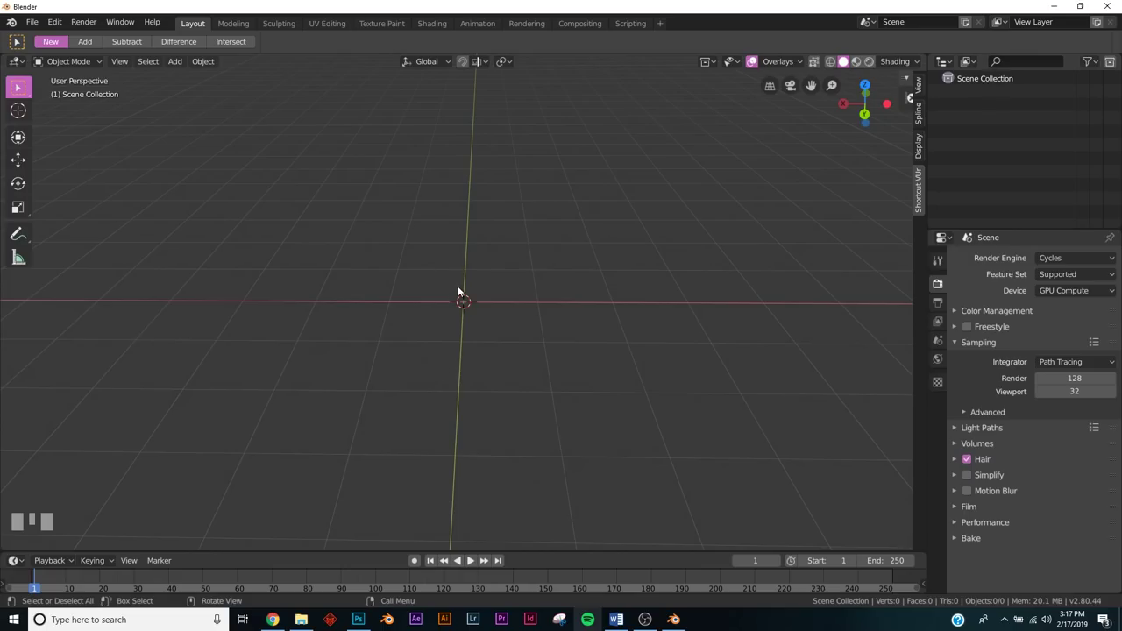
Step: Add an icosphere at the scene origin and subdivide its whole mesh in Edit Mode
key("shift+a")
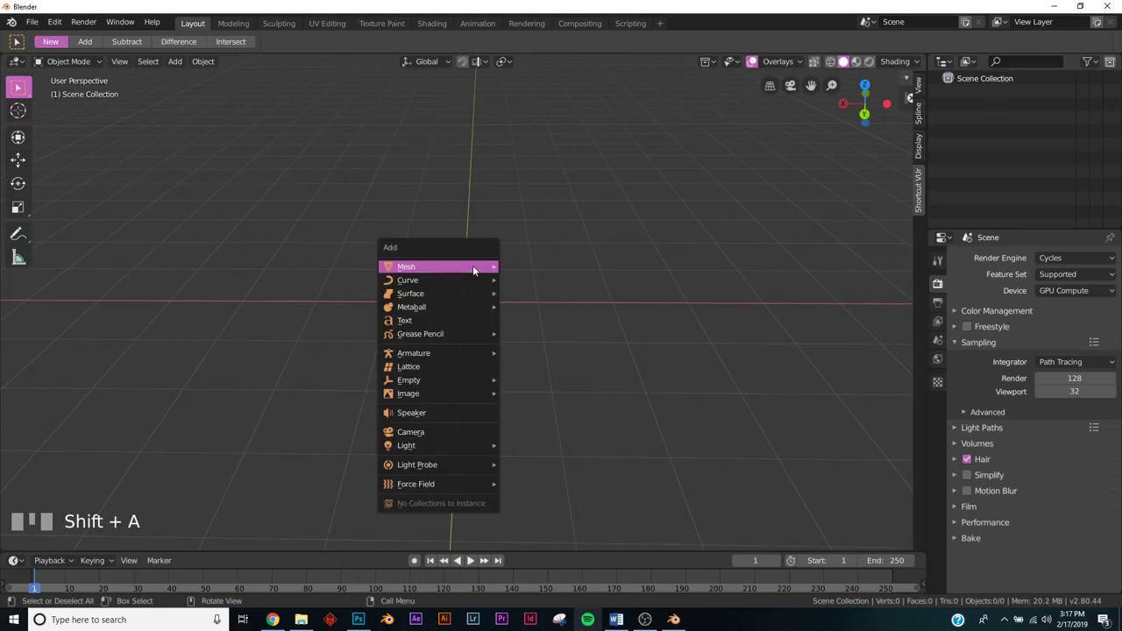
mouse_move(473, 265)
left_click(550, 322)
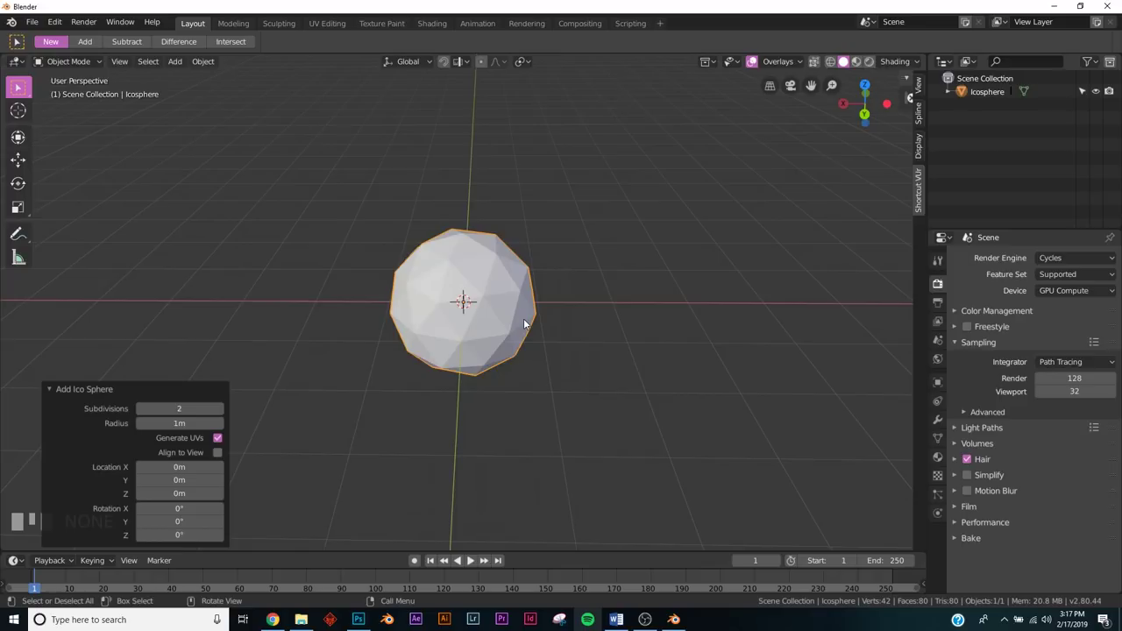
key("Tab")
right_click(530, 277)
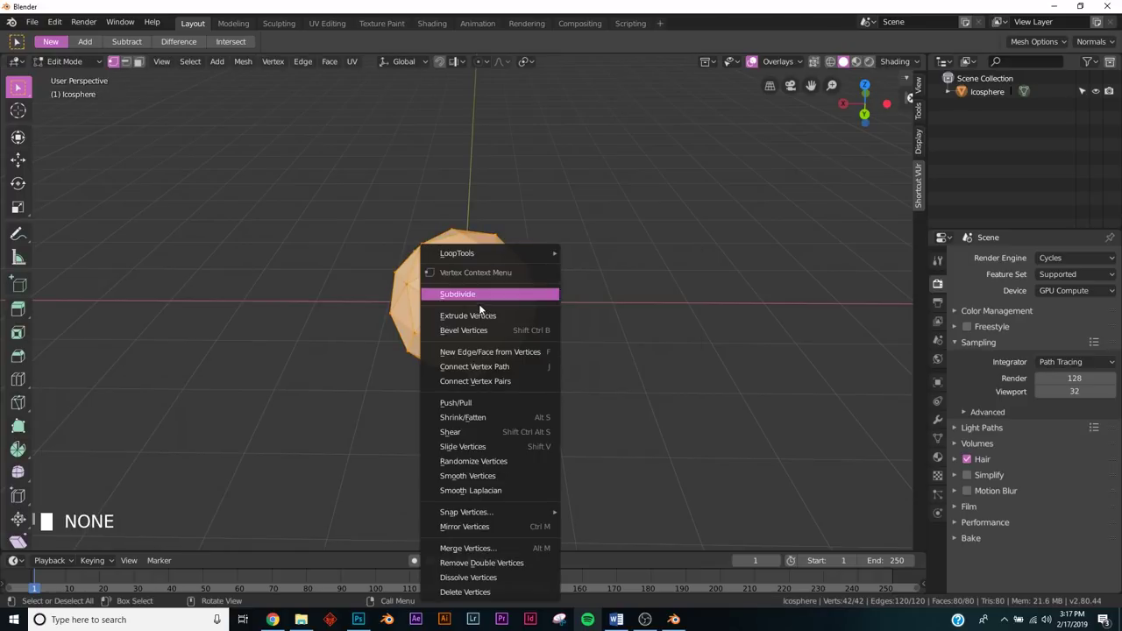
left_click(481, 294)
key("Tab")
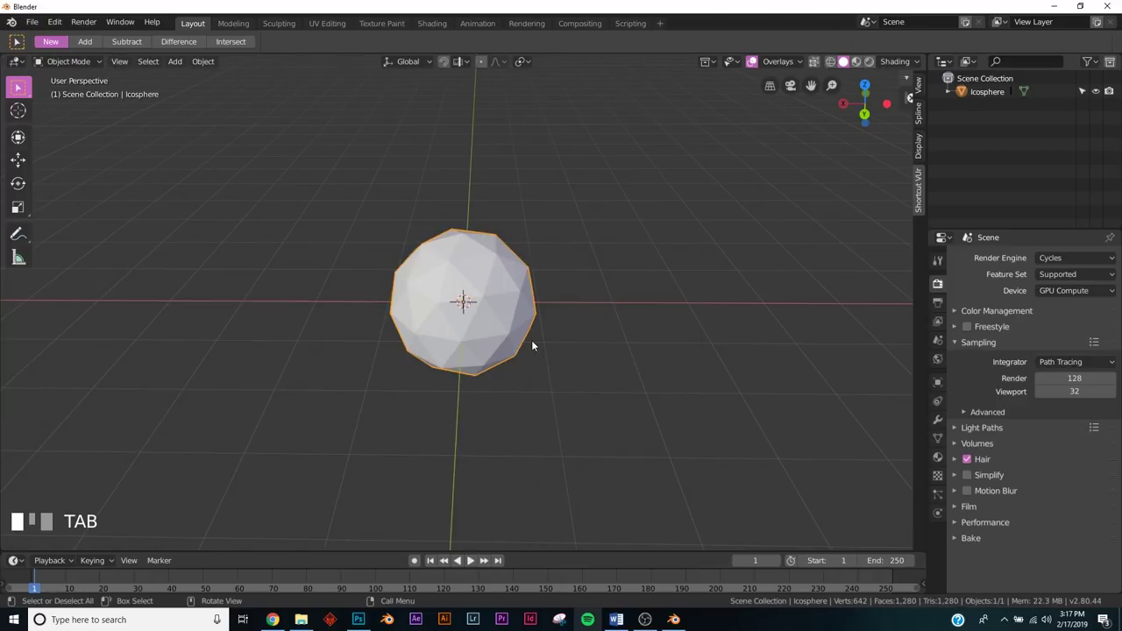
Step: Add an emitter particle system to the icosphere and render its particles as Path
left_click(938, 495)
left_click(1041, 317)
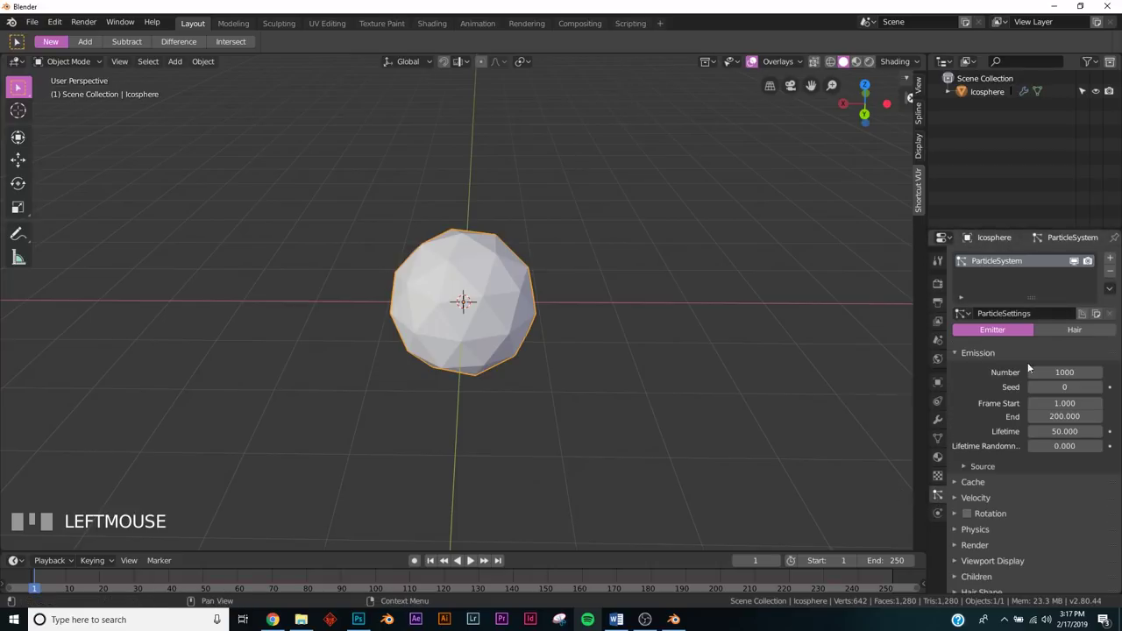
scroll(1011, 478, "down", 3)
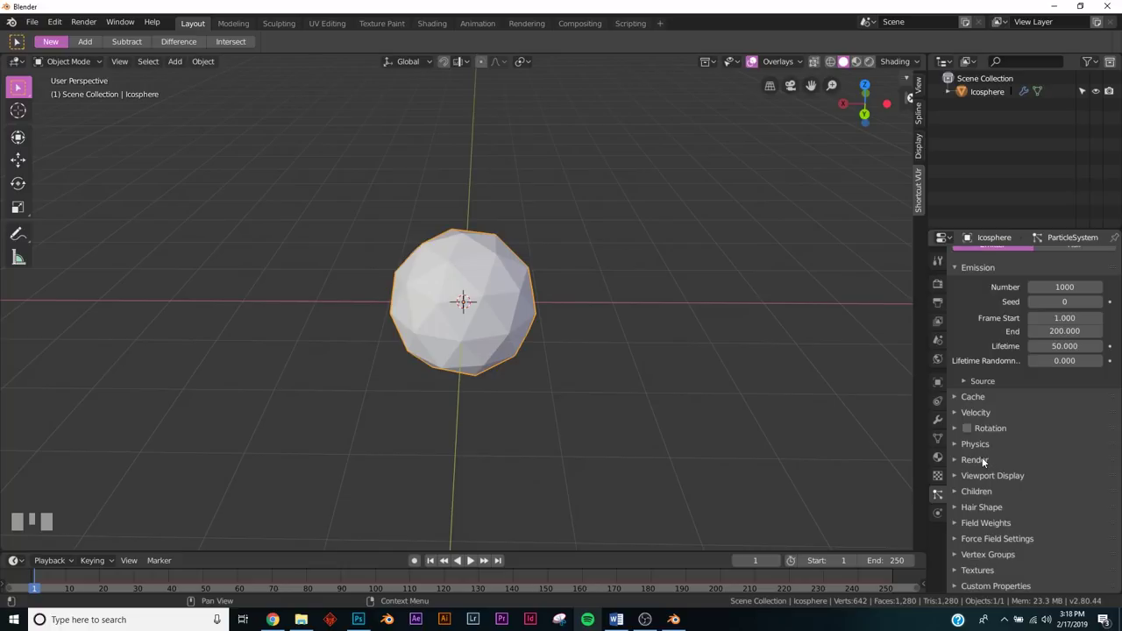
left_click(982, 457)
left_click(1045, 479)
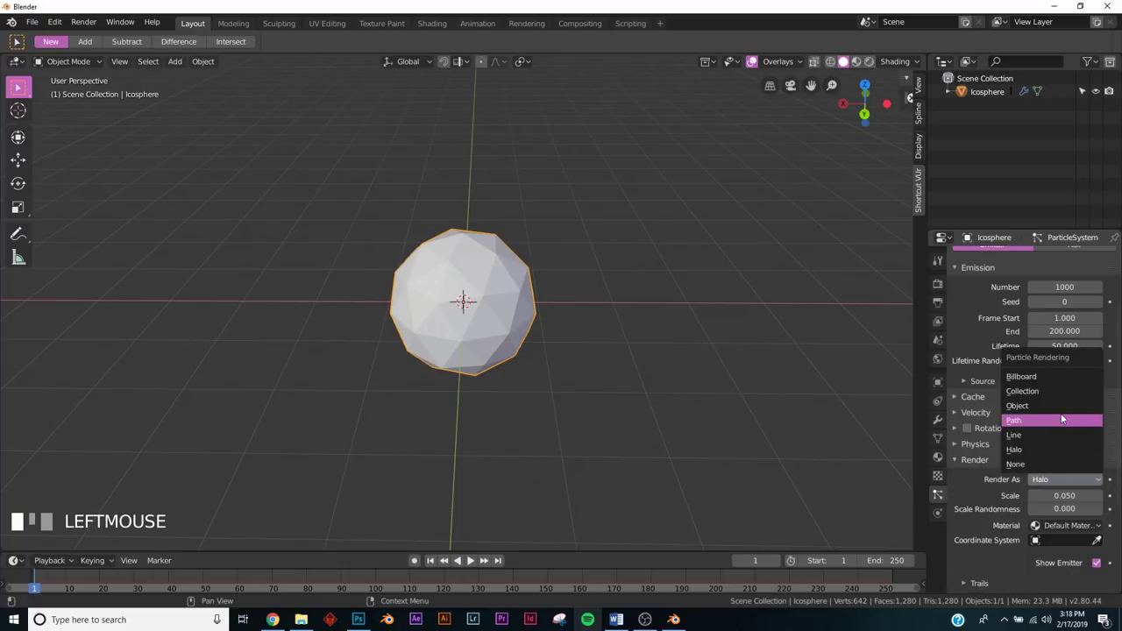
left_click(1056, 420)
Step: Bake the icosphere's particle cache under default gravity, view the resulting strands, and delete that bake
scroll(976, 464, "up", 3)
left_click(975, 473)
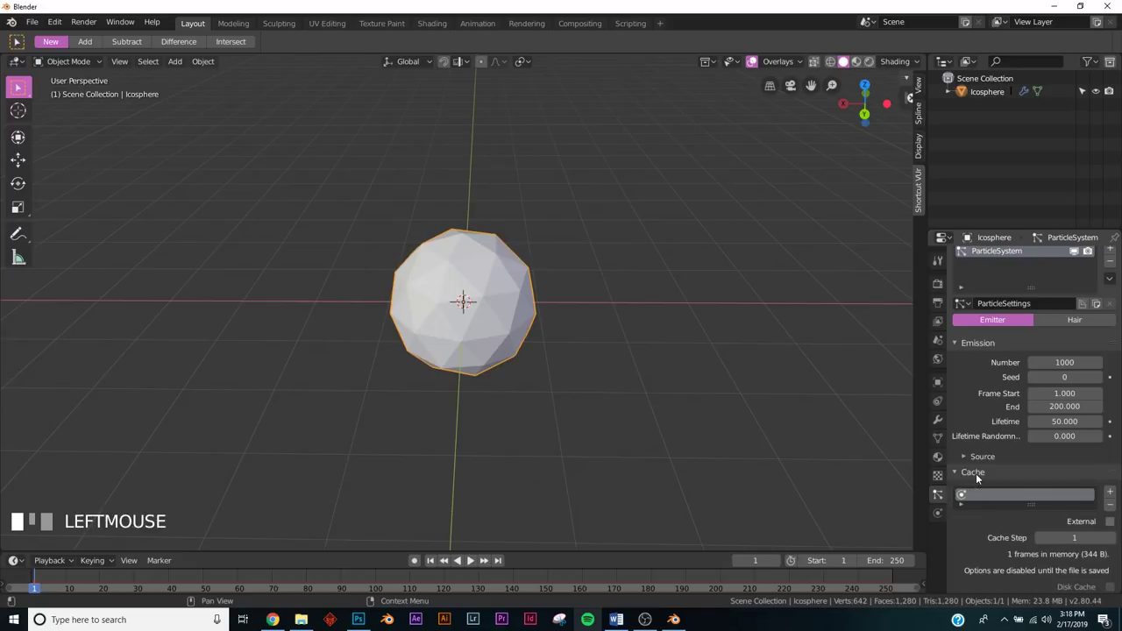
scroll(976, 473, "down", 2)
scroll(1015, 513, "down", 3)
left_click(1017, 490)
middle_click_drag(501, 375, 426, 360)
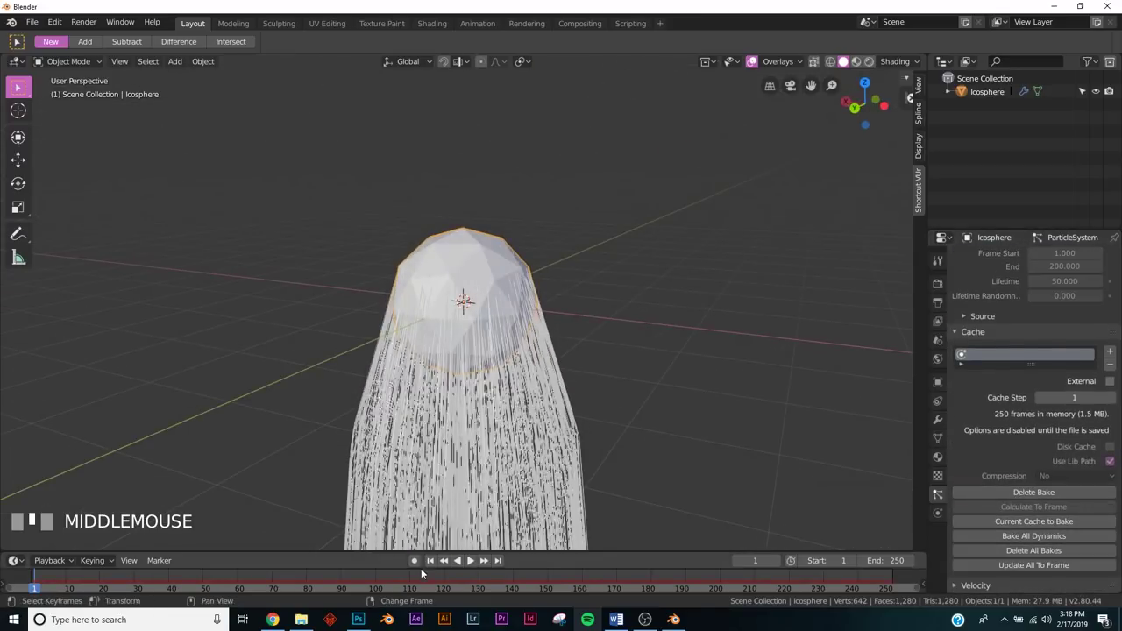
left_click(1005, 494)
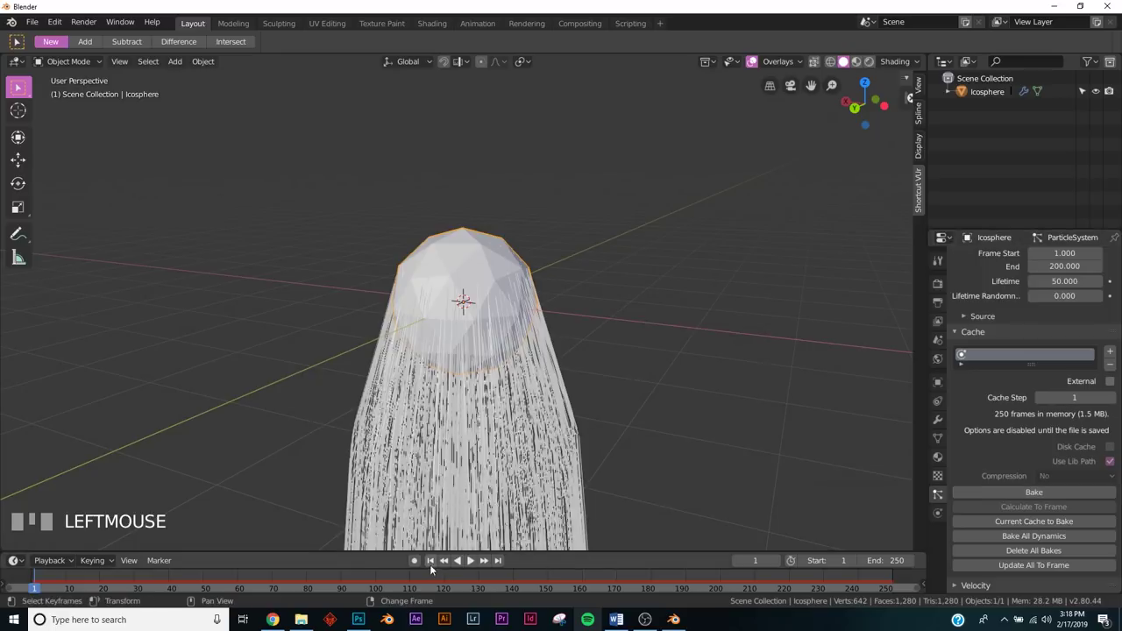
Step: Set the gravity field weight of the icosphere's particle system to 0
scroll(1015, 474, "down", 10)
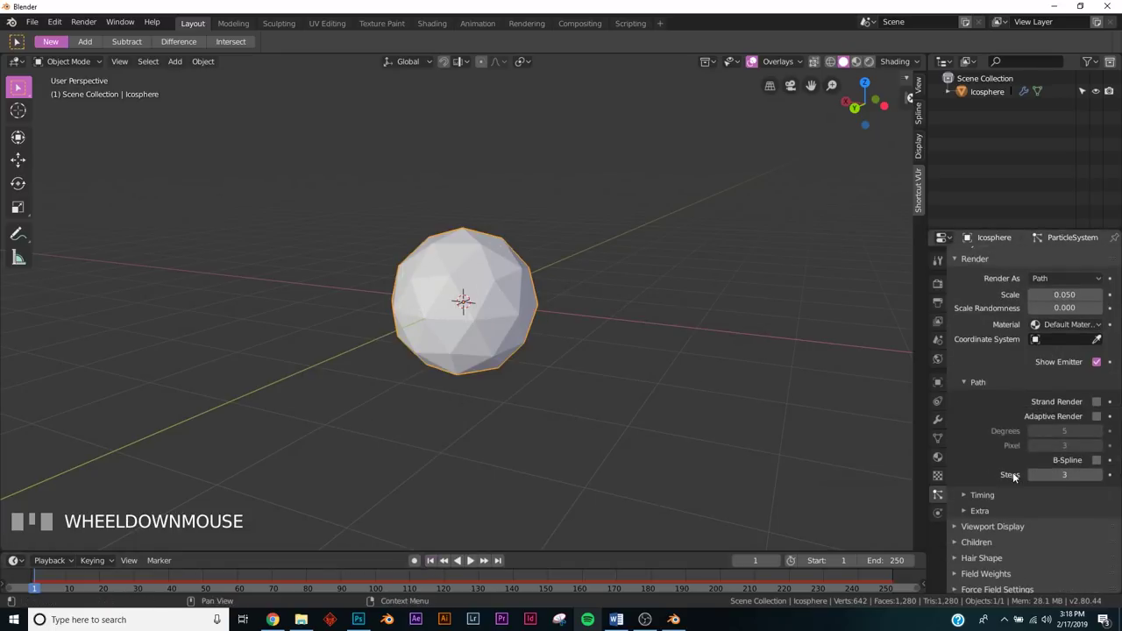
left_click(1008, 524)
scroll(1052, 473, "down", 4)
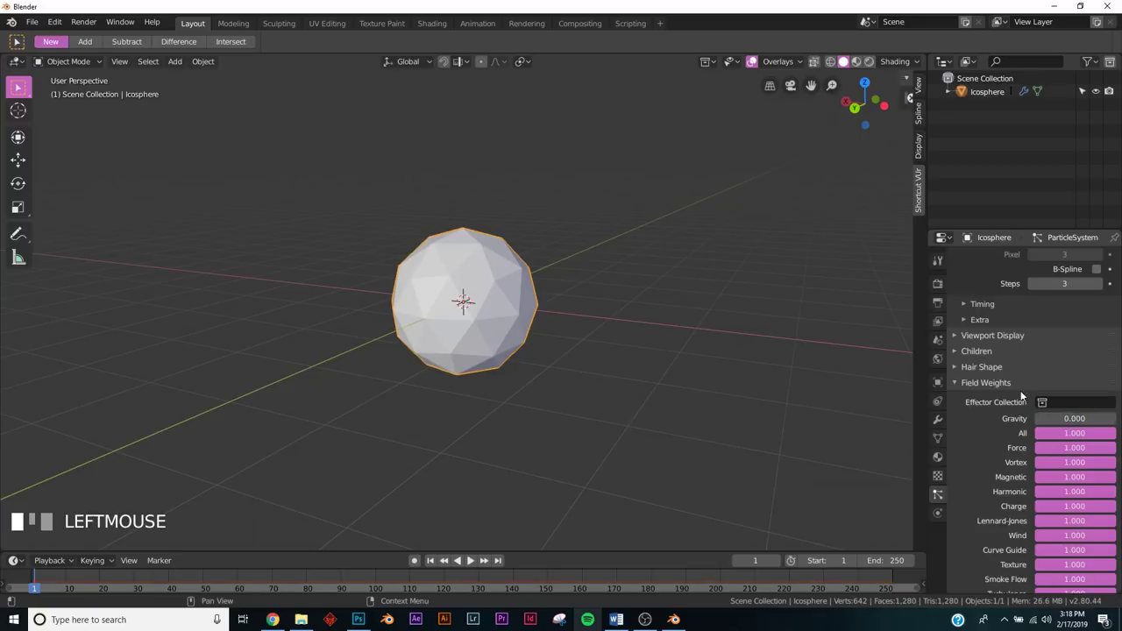
left_click(985, 383)
scroll(1032, 457, "up", 6)
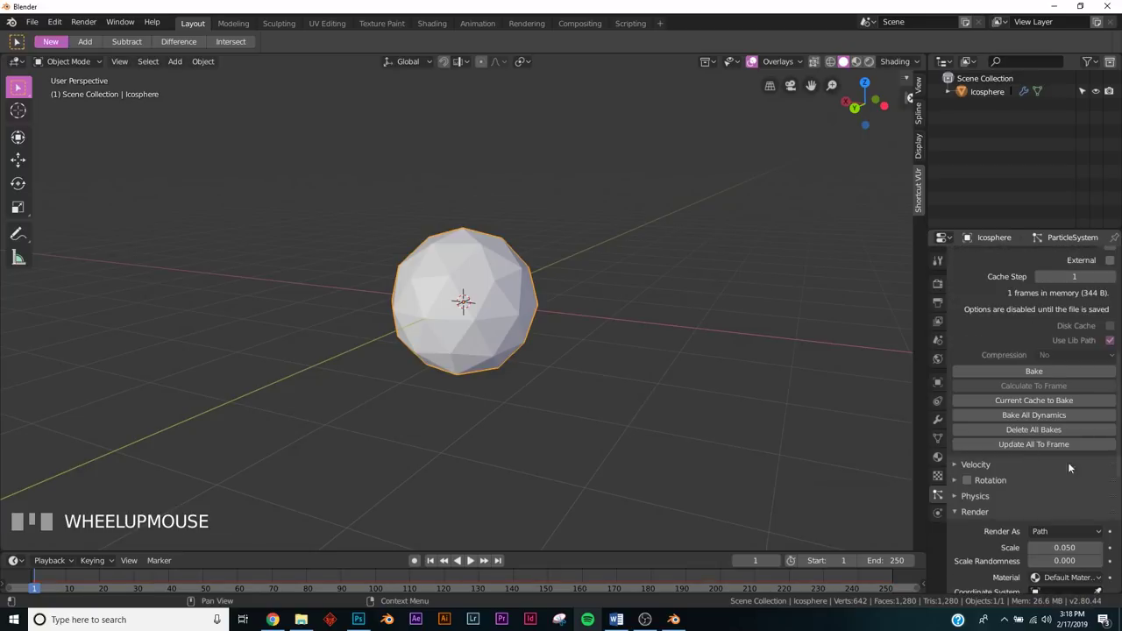
scroll(1036, 446, "down", 6)
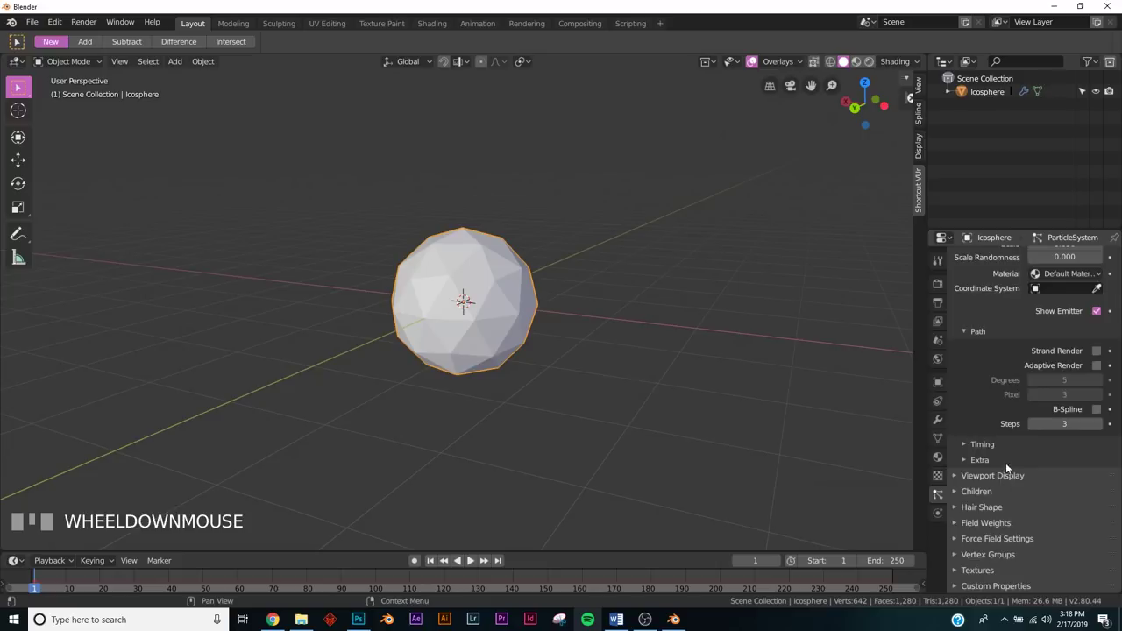
scroll(1008, 470, "up", 6)
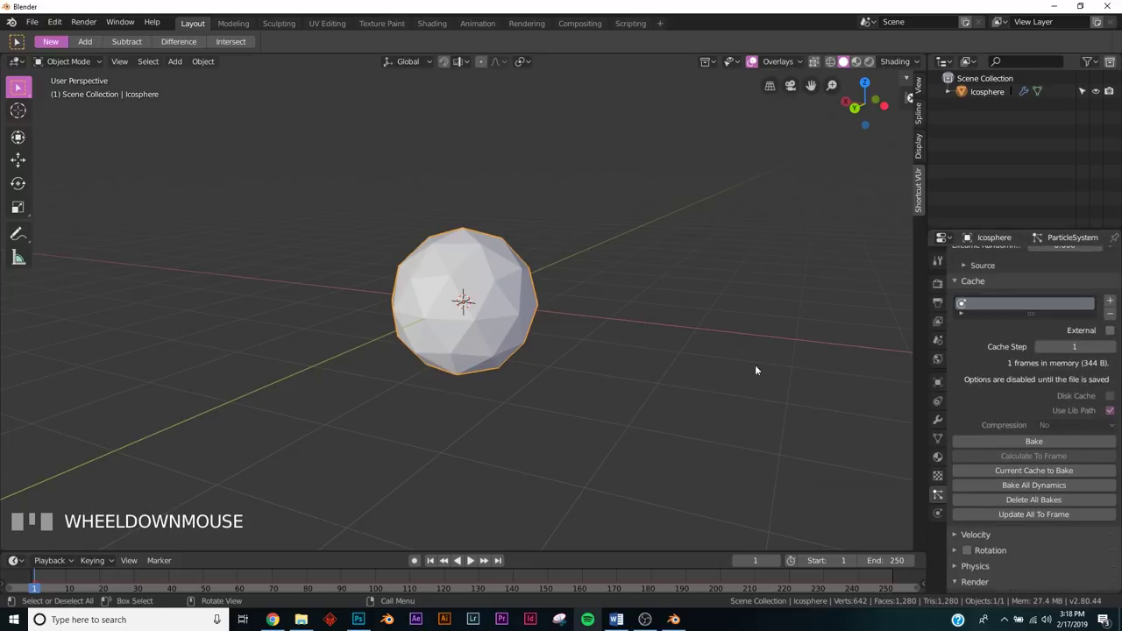
Step: Add a Turbulence force field at the icosphere's centre and scale it up to about 2.27
key("shift+a")
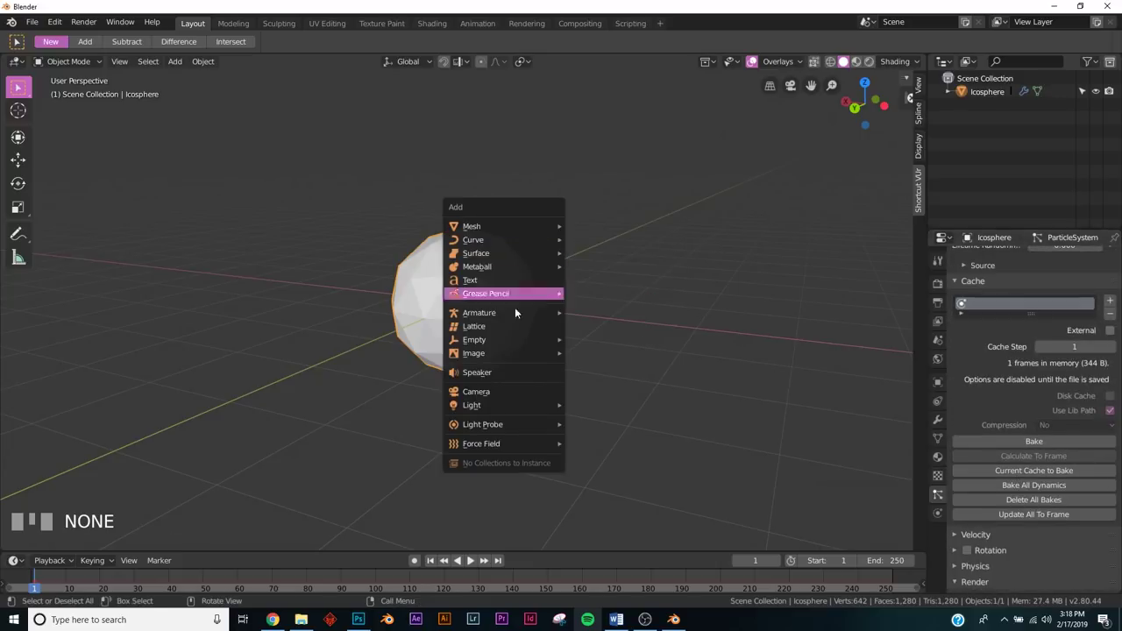
mouse_move(494, 404)
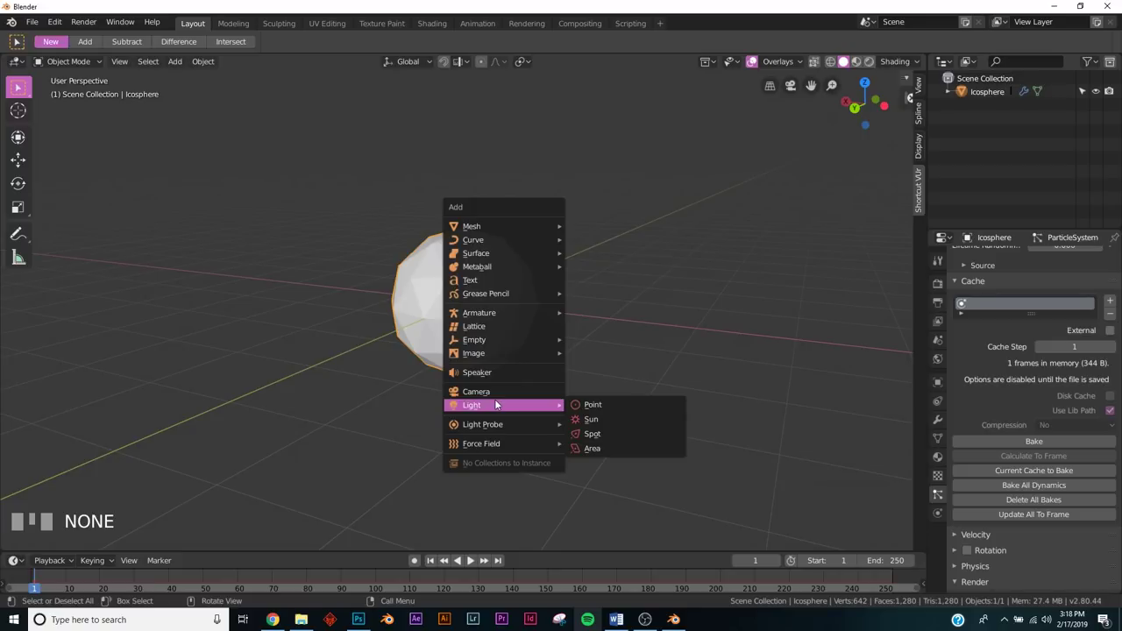
mouse_move(504, 444)
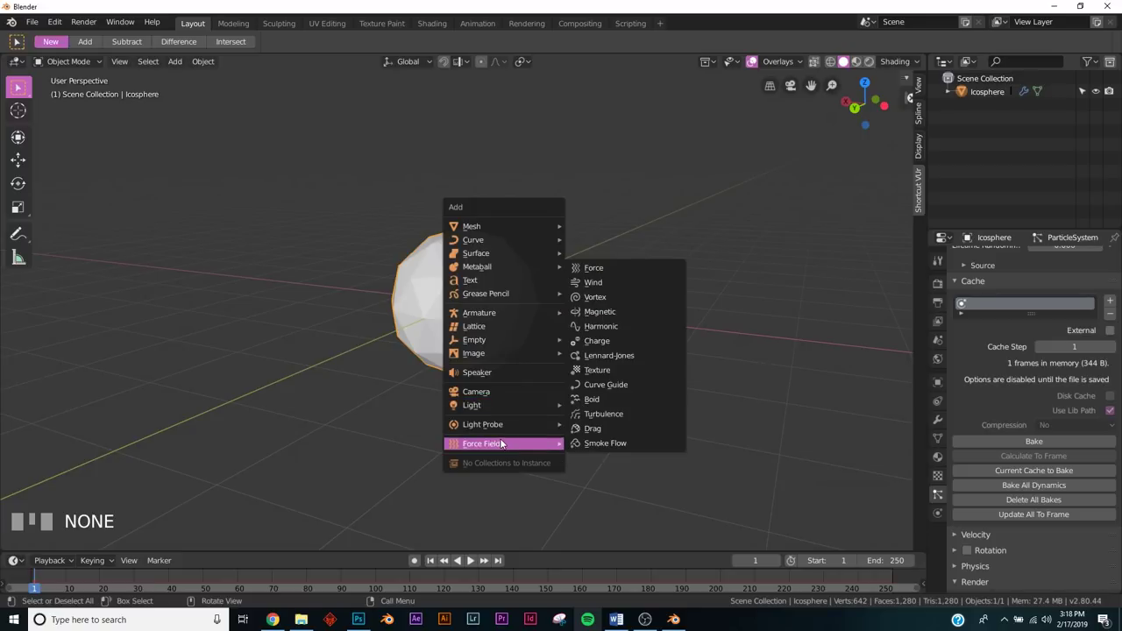
left_click(620, 413)
key("s")
left_click(751, 355)
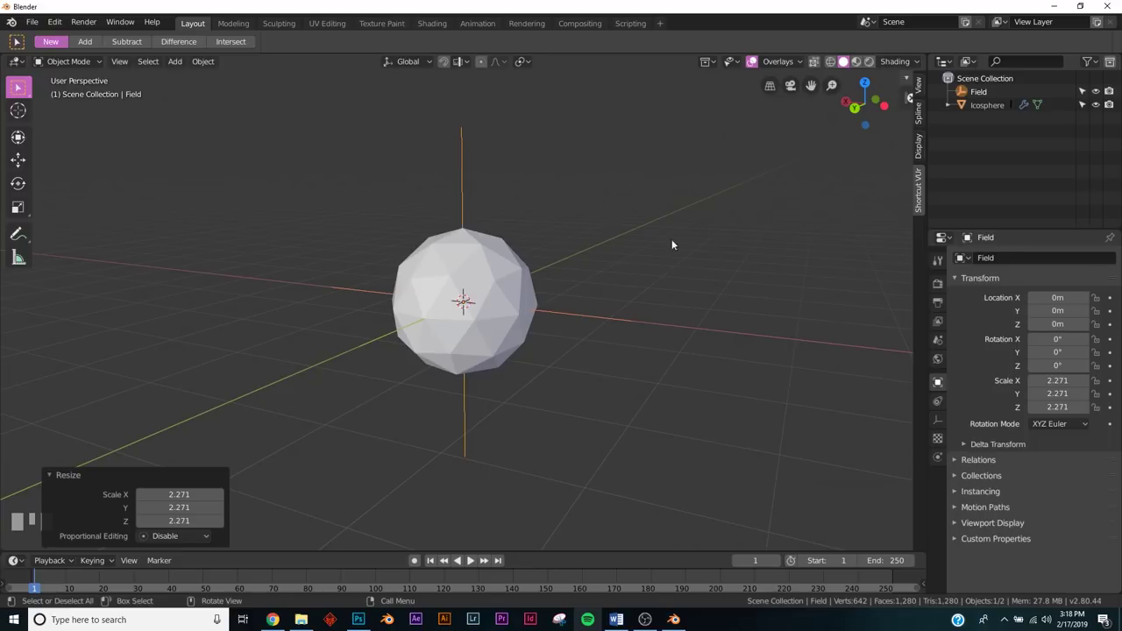
Step: Add a Vortex force field at the icosphere's centre and scale it up to about 2.93
key("shift+a")
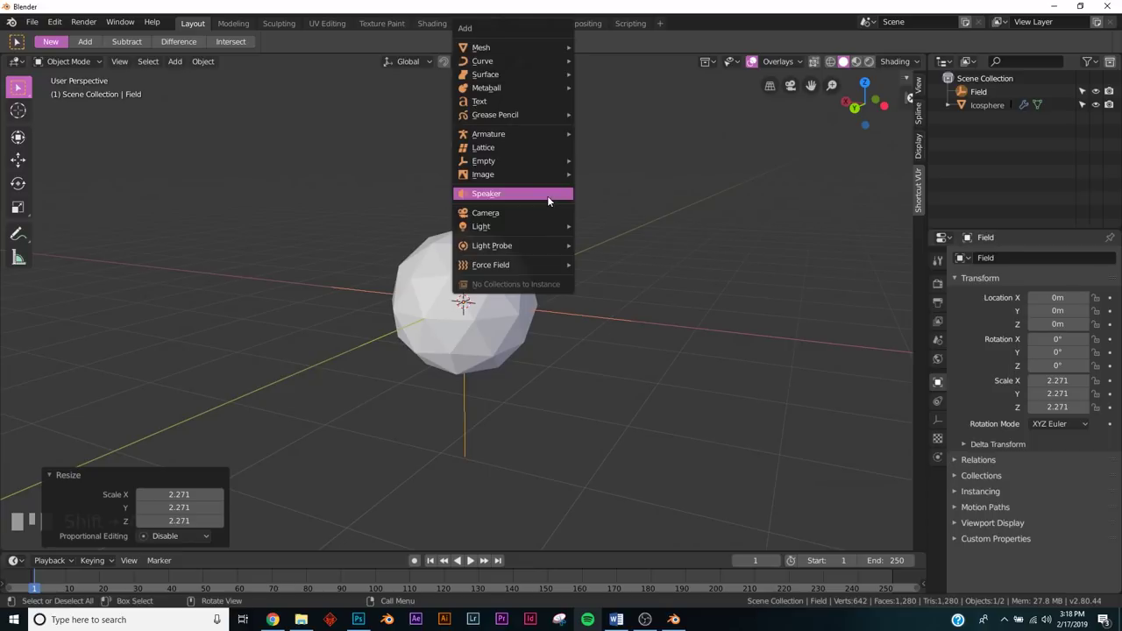
mouse_move(511, 266)
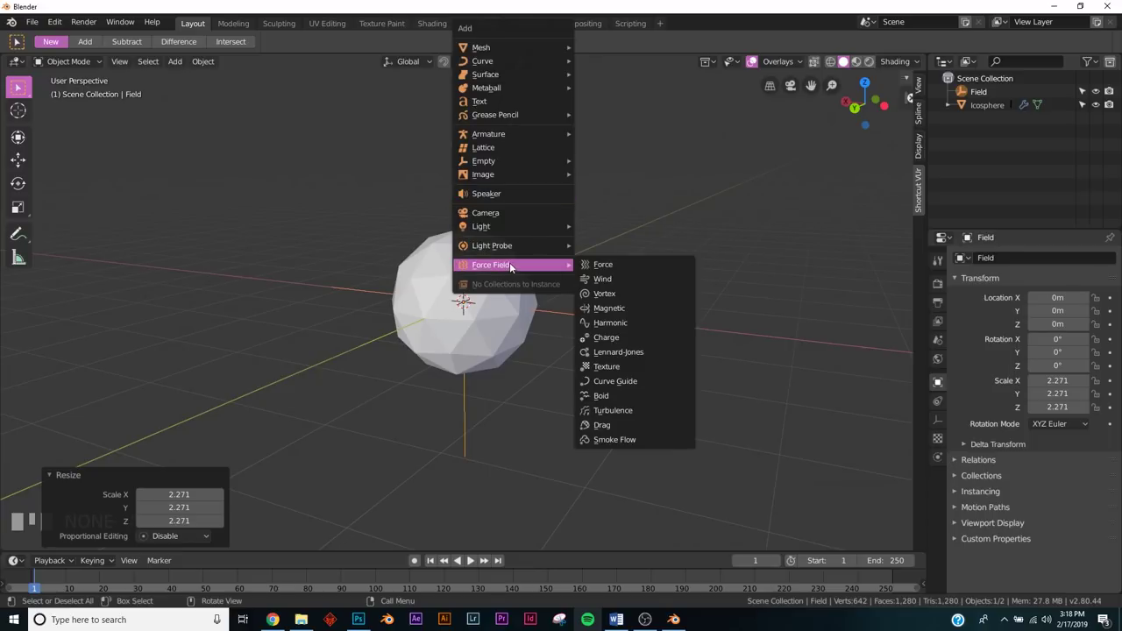
left_click(644, 294)
key("s")
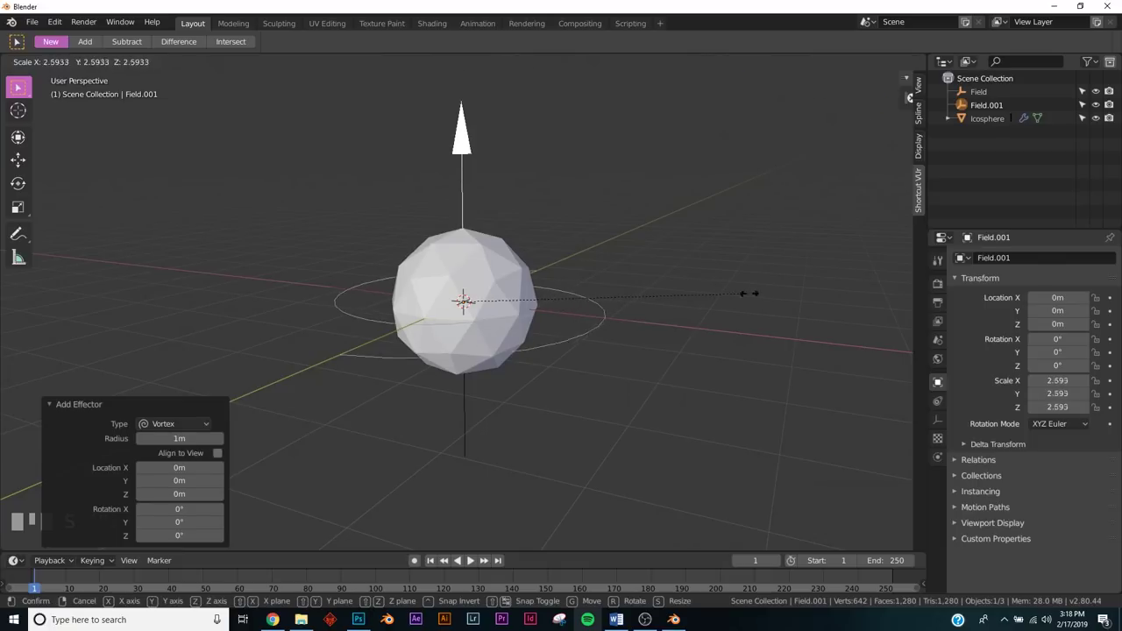
left_click(766, 309)
middle_click_drag(766, 309, 521, 438)
scroll(470, 306, "down", 3)
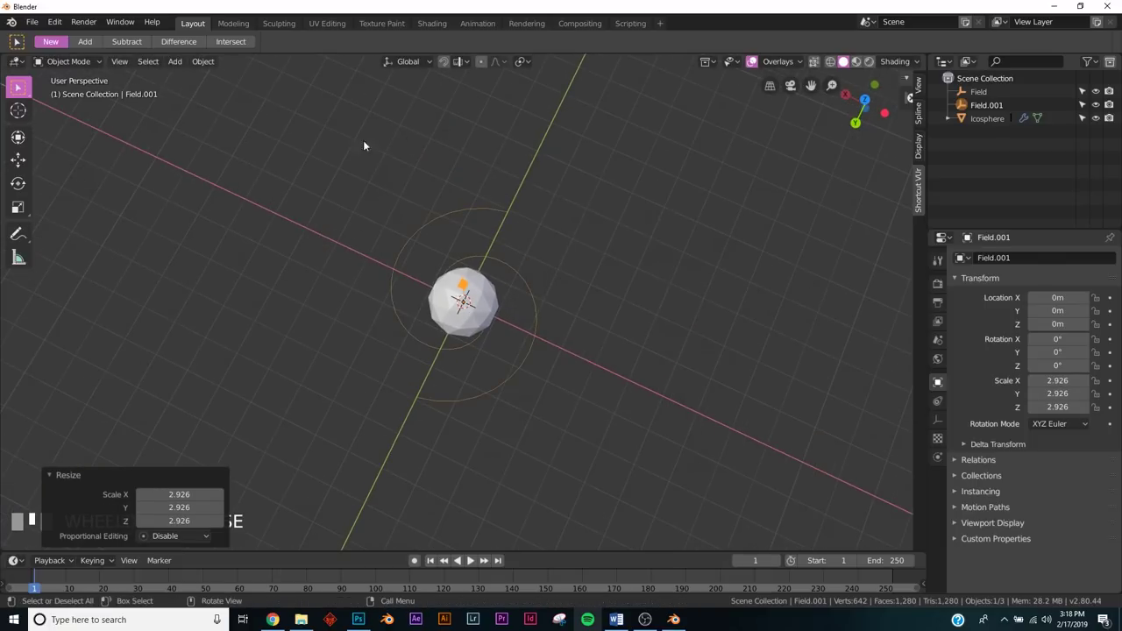
middle_click_drag(373, 393, 515, 343)
scroll(516, 346, "up", 2)
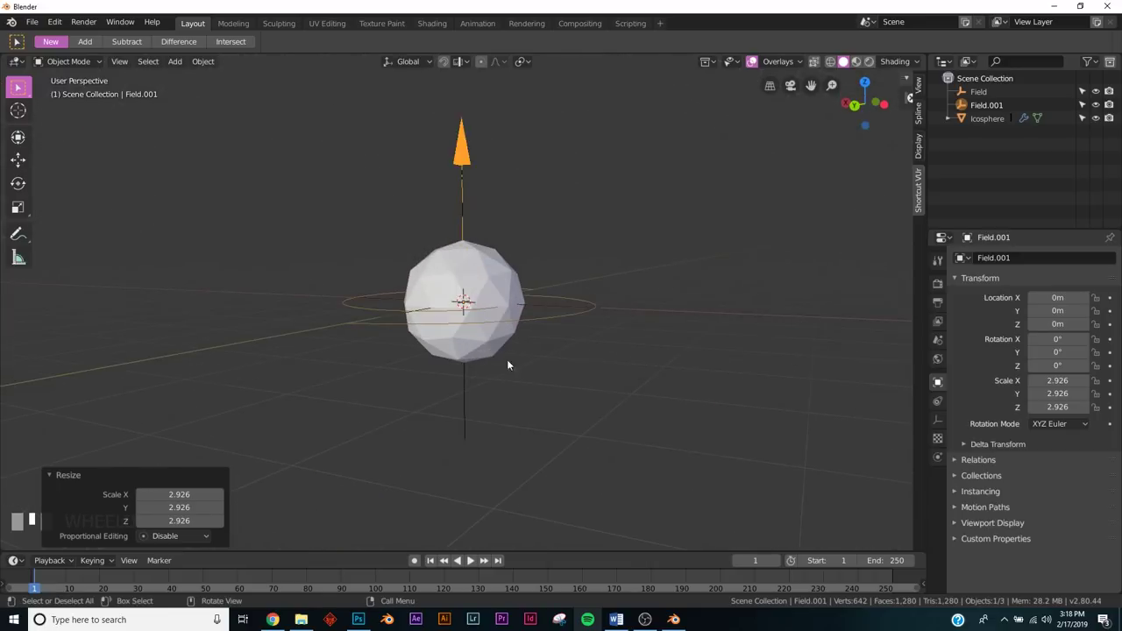
Step: Set the Turbulence force field's strength to 13
left_click(467, 410)
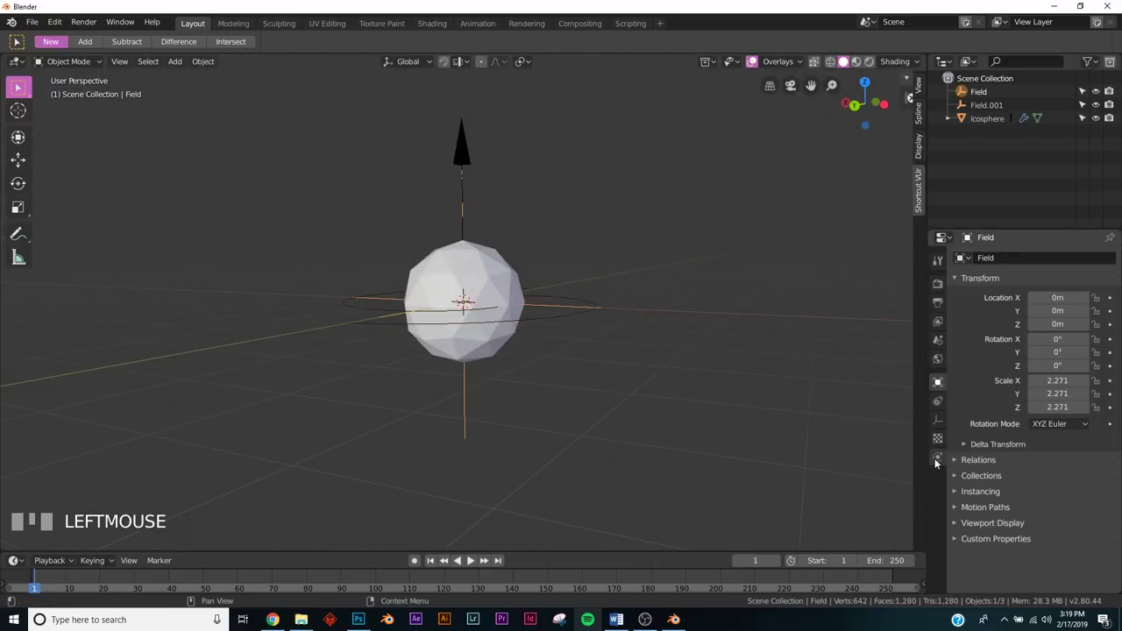
left_click(936, 457)
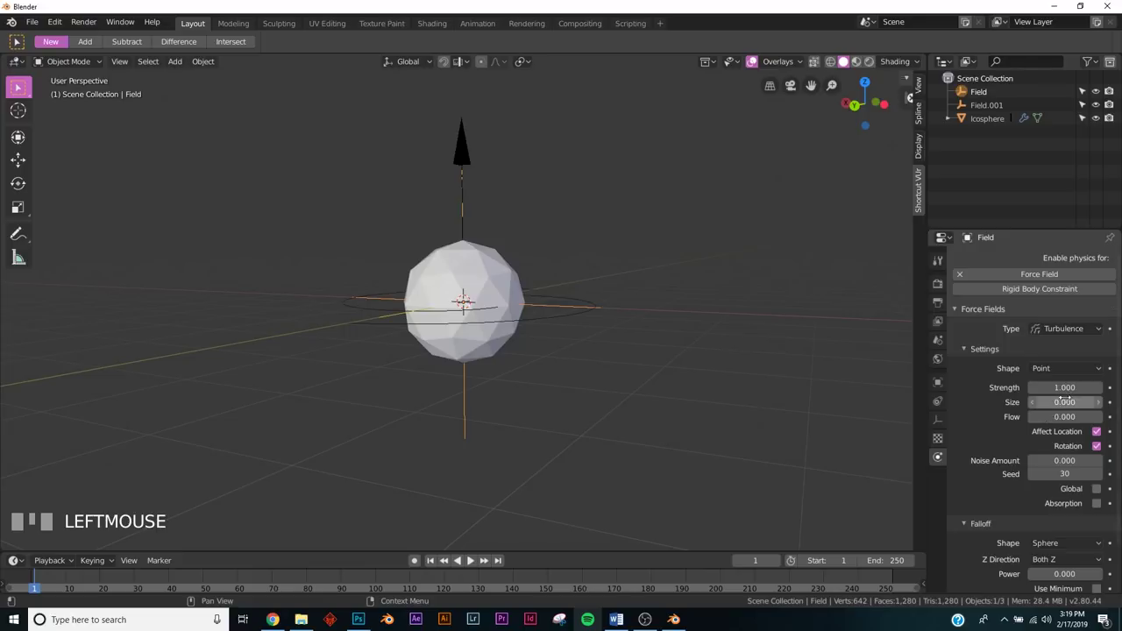
left_click_drag(1061, 387, 1091, 387)
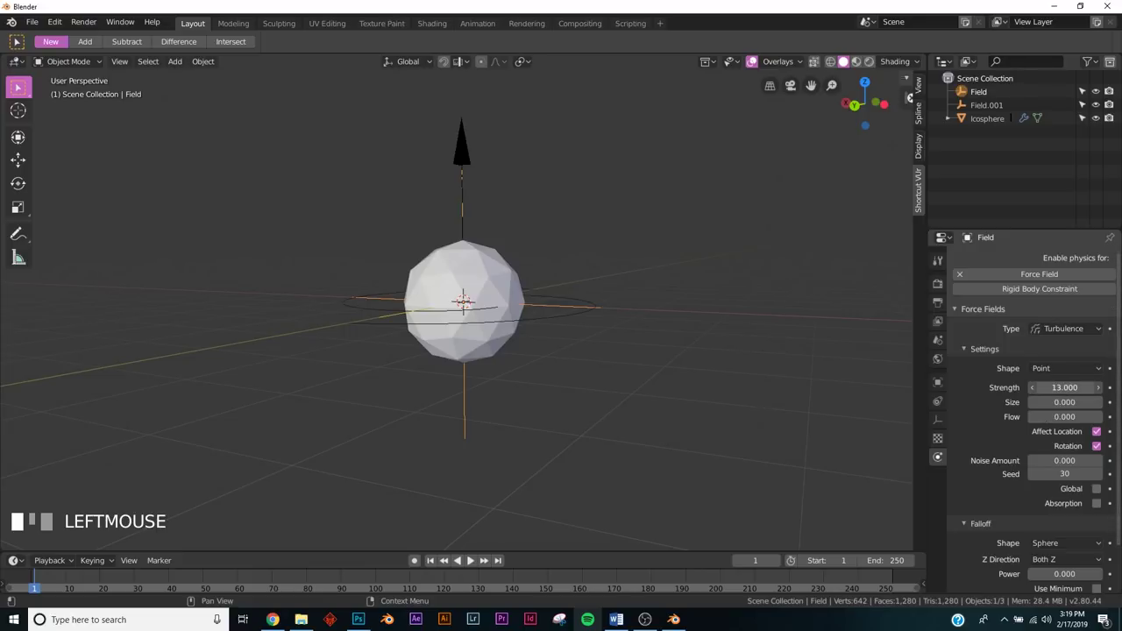
Step: Set the Vortex force field's strength to 3
left_click(987, 105)
left_click(1065, 388)
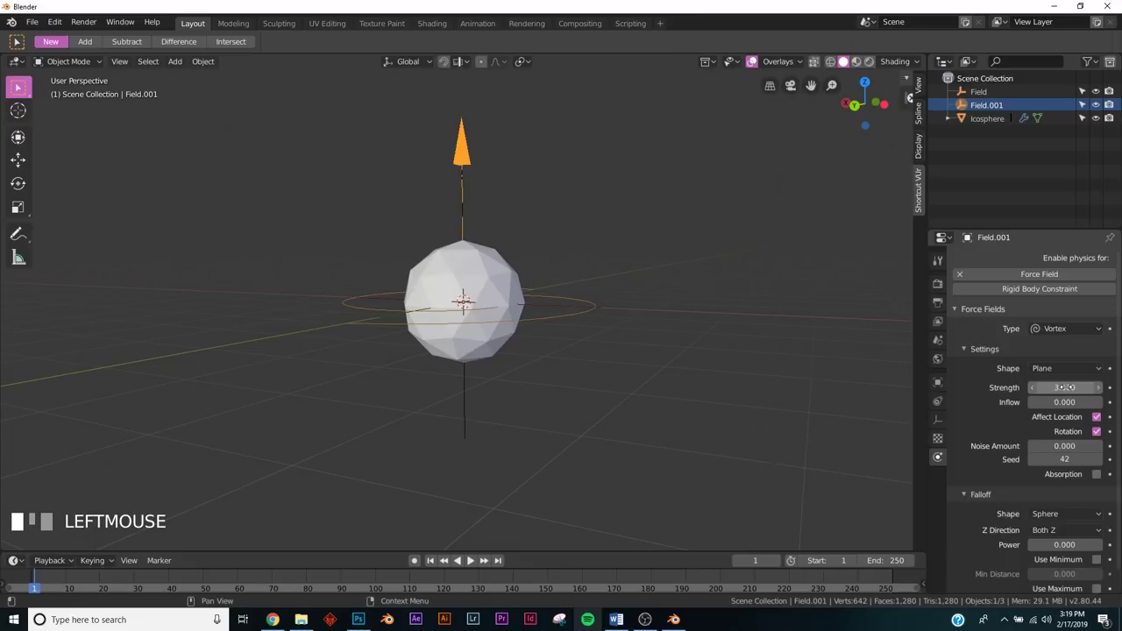
key("KP_Enter")
Step: Bake the icosphere's particle cache with the turbulence and vortex fields acting on it, and inspect the strands around the sphere
left_click(501, 269)
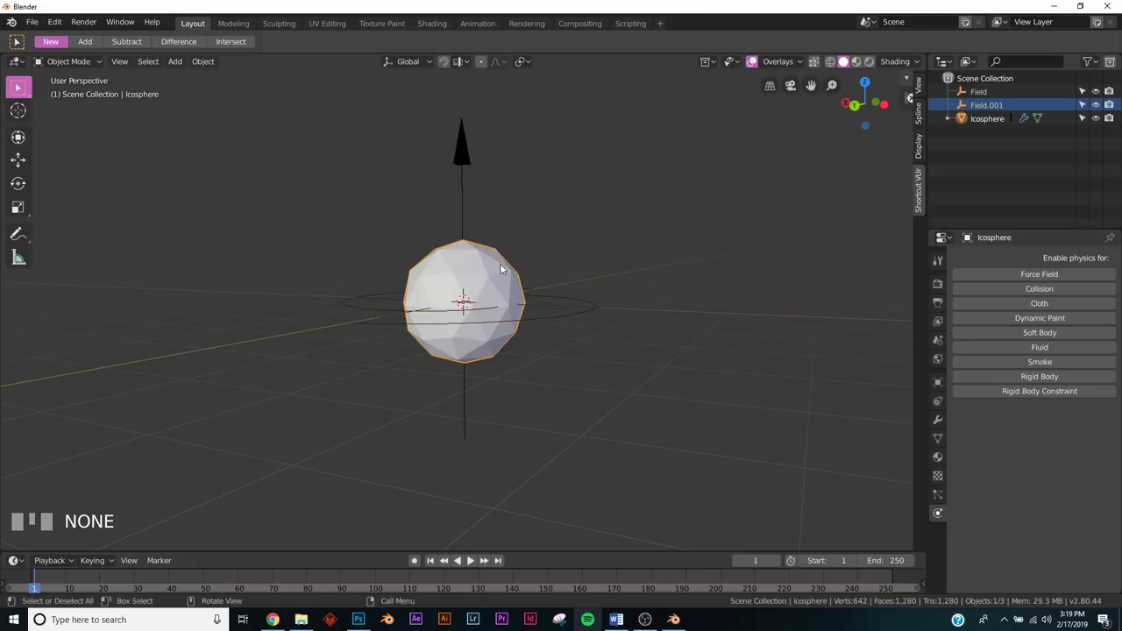
left_click(939, 496)
scroll(1025, 428, "up", 5)
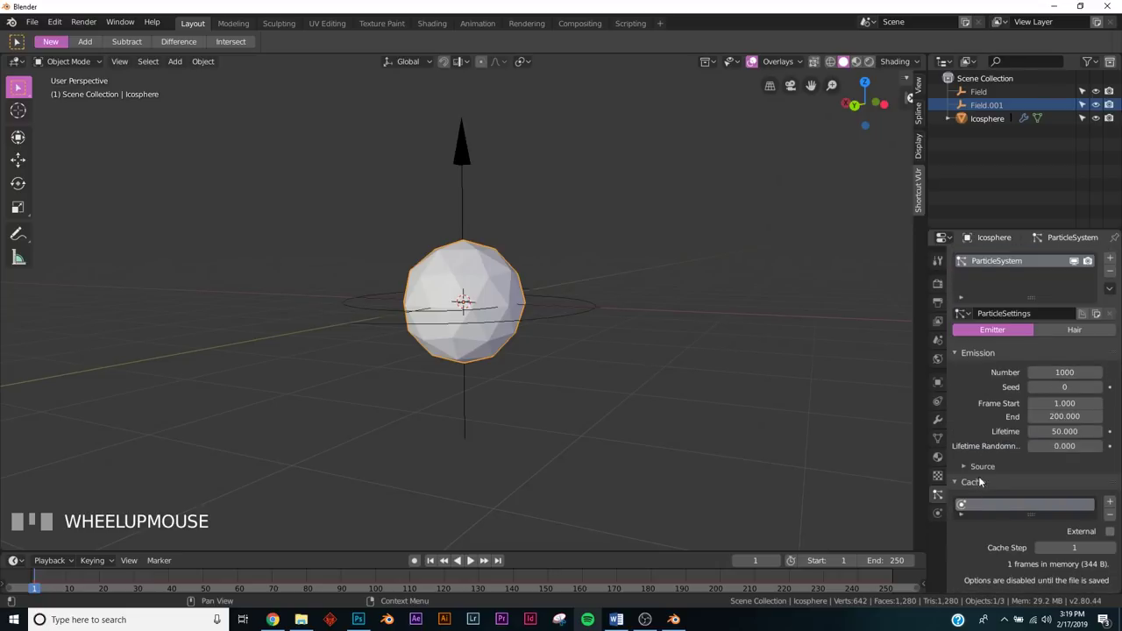
scroll(997, 477, "down", 5)
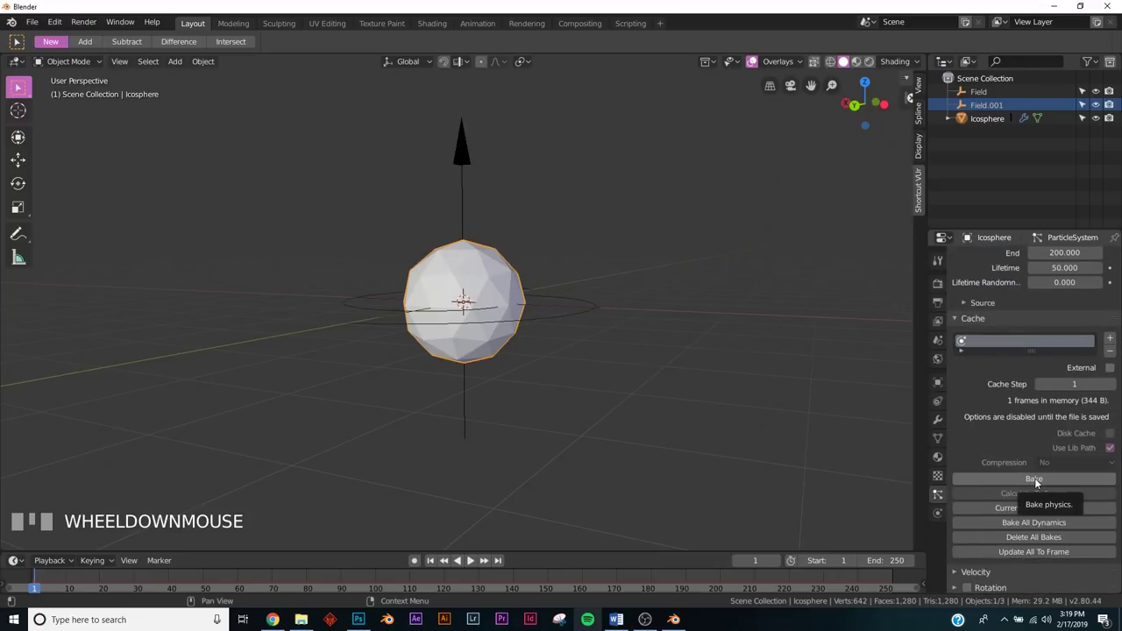
left_click(1035, 478)
scroll(531, 324, "up", 4)
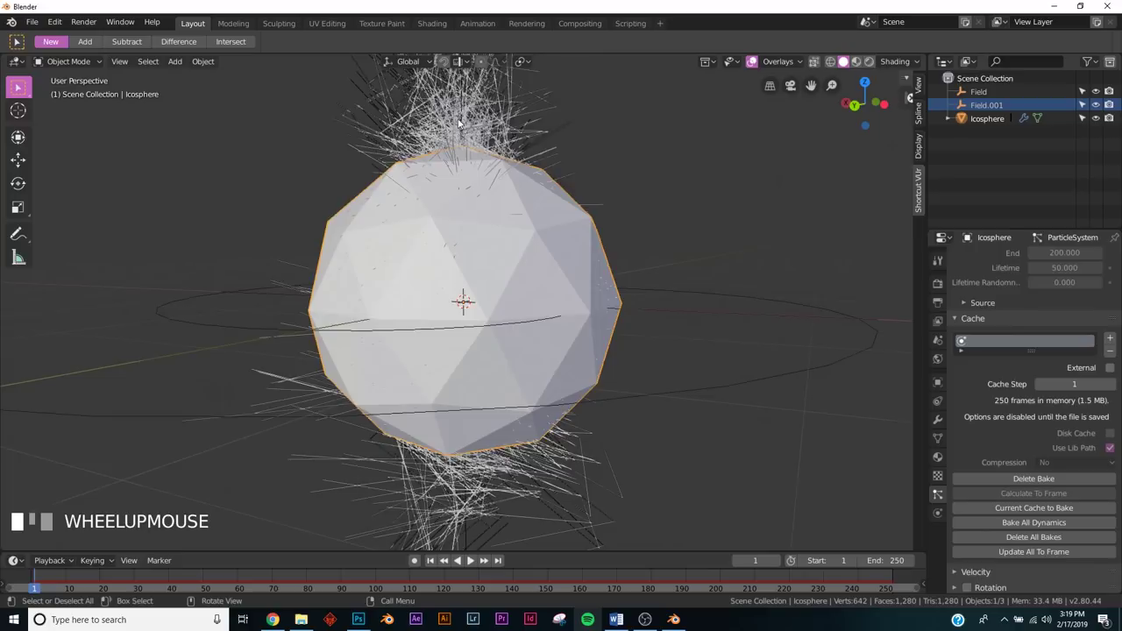
scroll(539, 238, "down", 5)
mouse_move(538, 238)
middle_mouse_down()
mouse_move(530, 249)
mouse_move(538, 239)
middle_mouse_up()
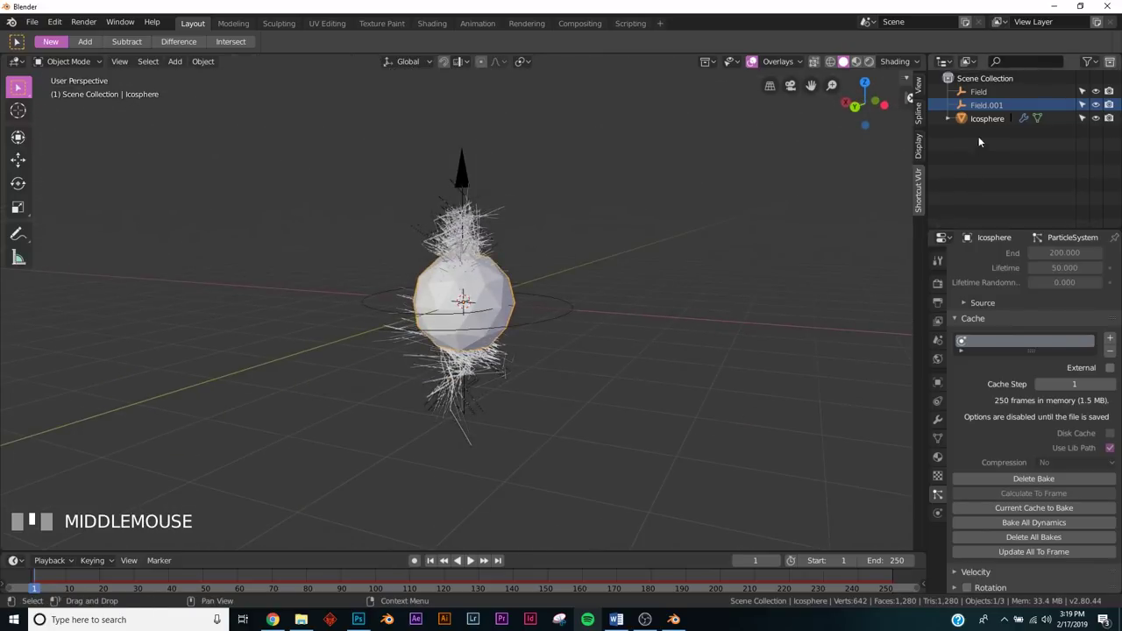
Step: Disable Affect Location for both the Turbulence and the Vortex force fields
left_click(979, 91)
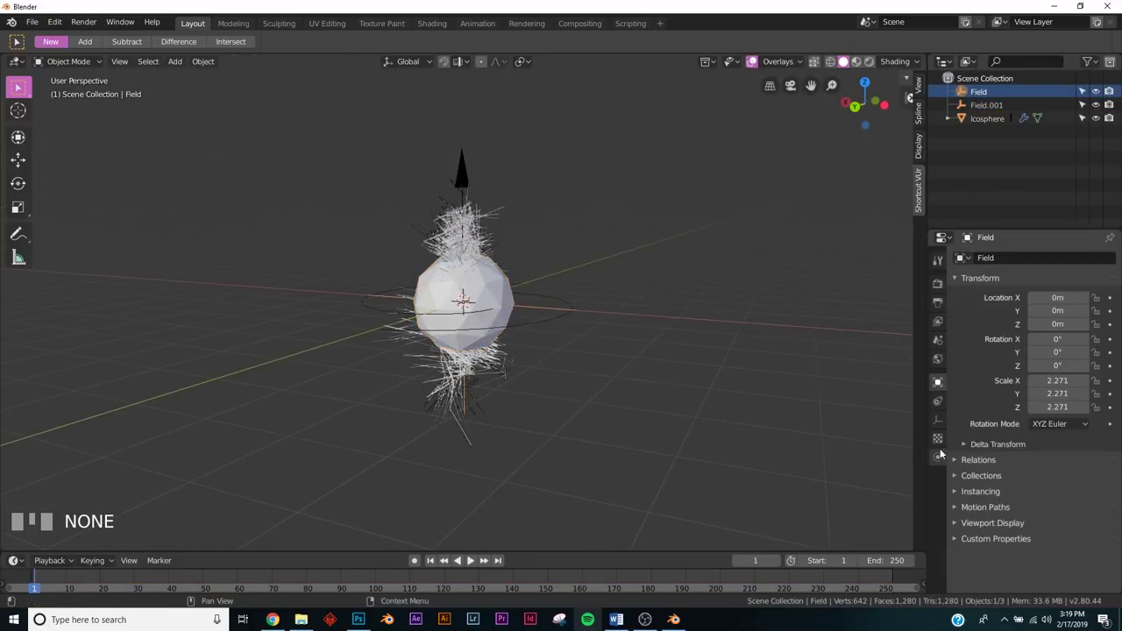
left_click(939, 458)
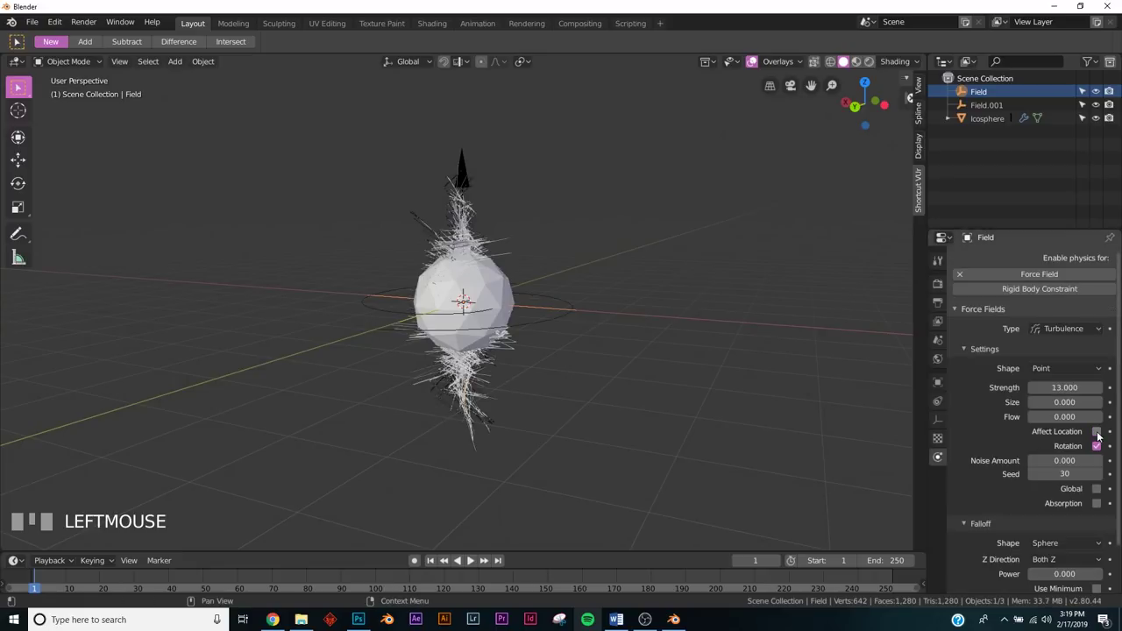
left_click(998, 105)
left_click(1097, 416)
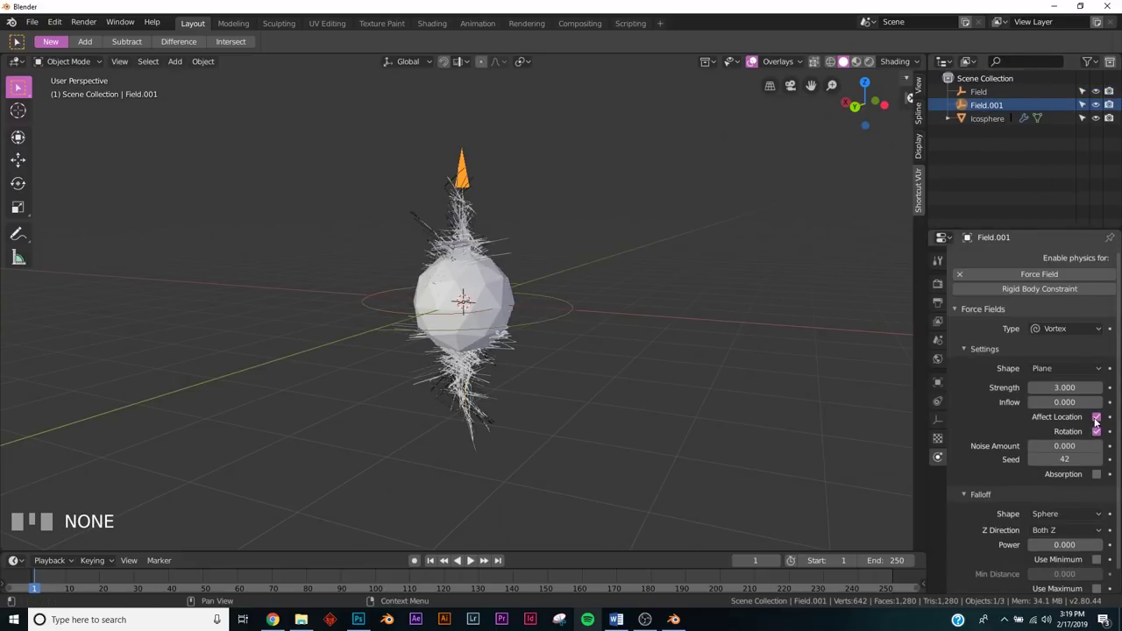
Step: Add a Wireframe modifier with a thickness of 0 to the icosphere and inspect the strands
middle_click_drag(549, 350, 612, 341)
scroll(528, 337, "up", 6)
middle_click_drag(528, 338, 526, 254)
left_click(526, 254)
left_click(938, 423)
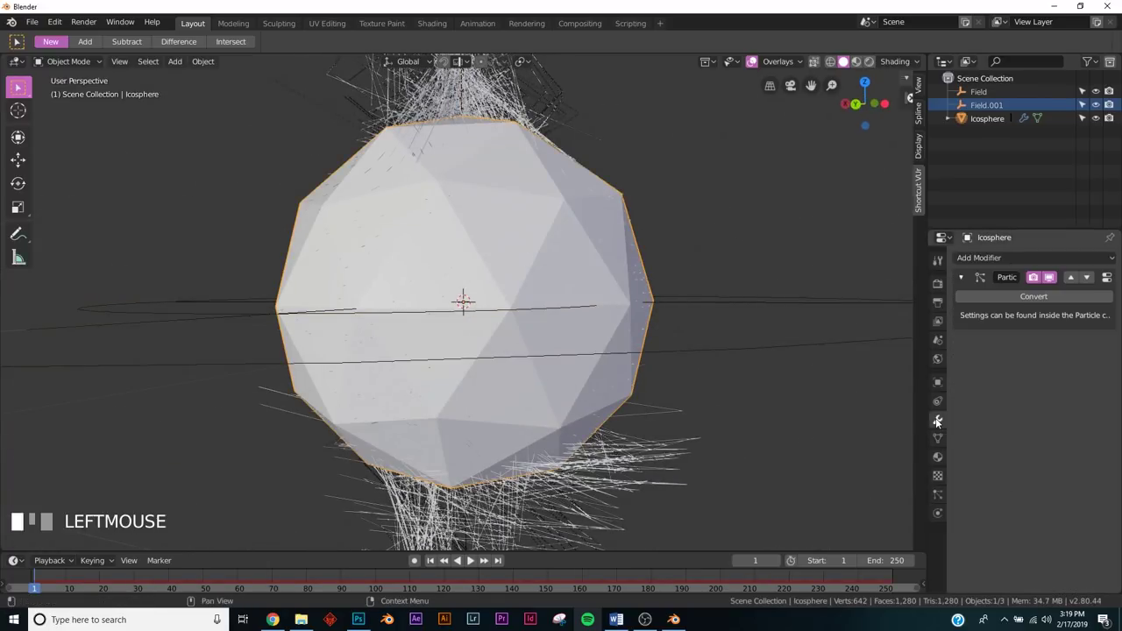
left_click(1006, 295)
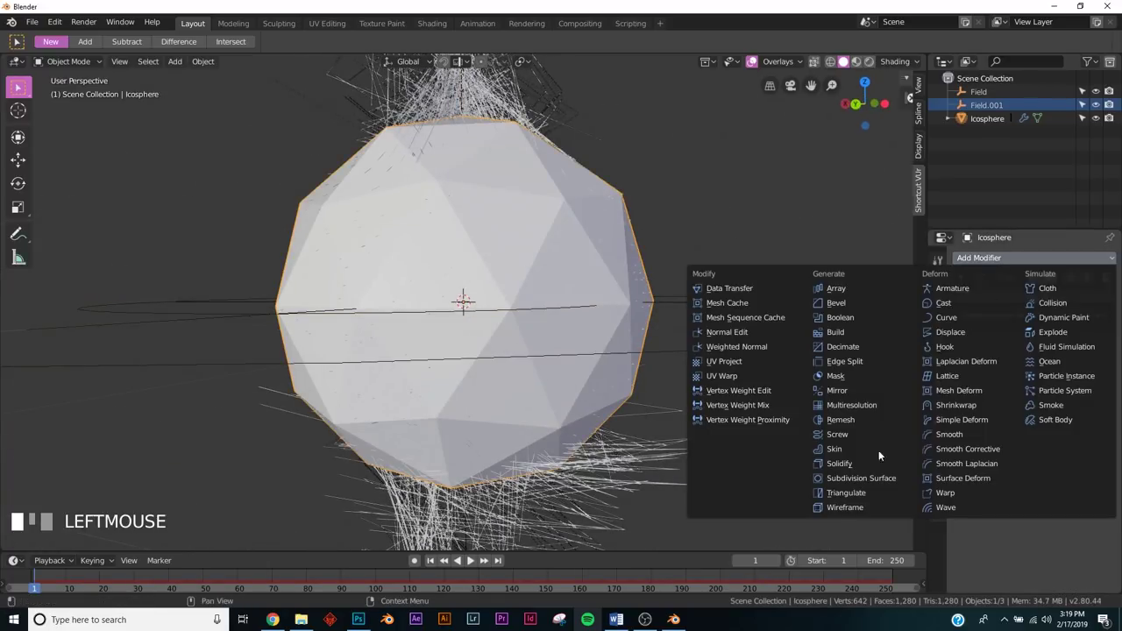
left_click(858, 507)
left_click_drag(993, 381, 929, 381)
middle_click_drag(893, 353, 598, 285)
scroll(541, 277, "up", 2)
scroll(597, 284, "down", 3)
scroll(471, 243, "up", 2)
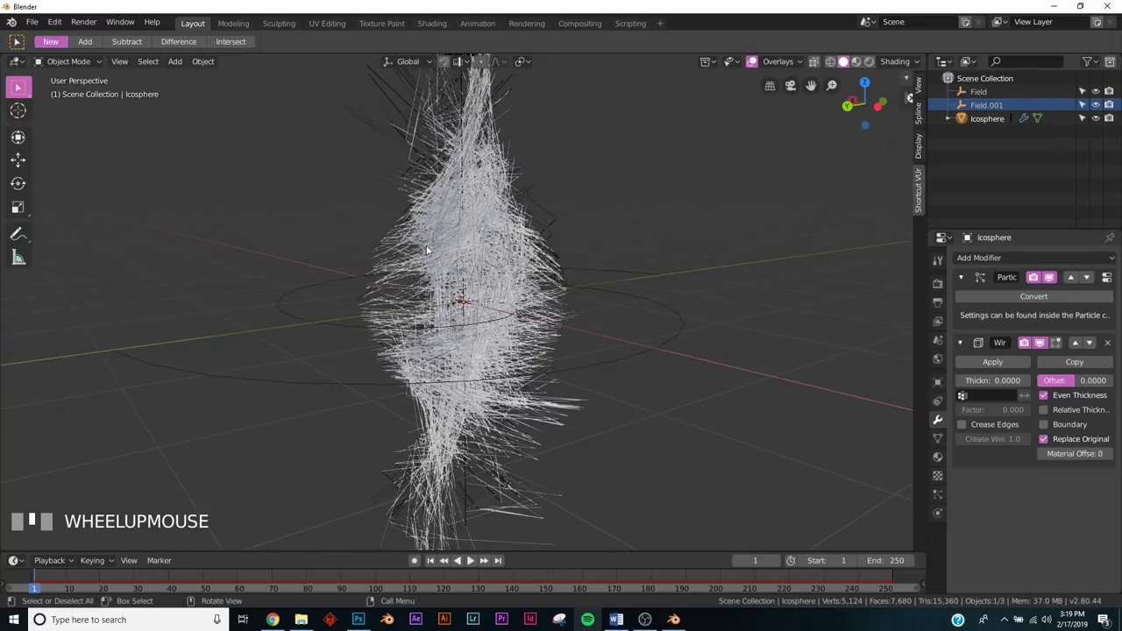
left_click(522, 263)
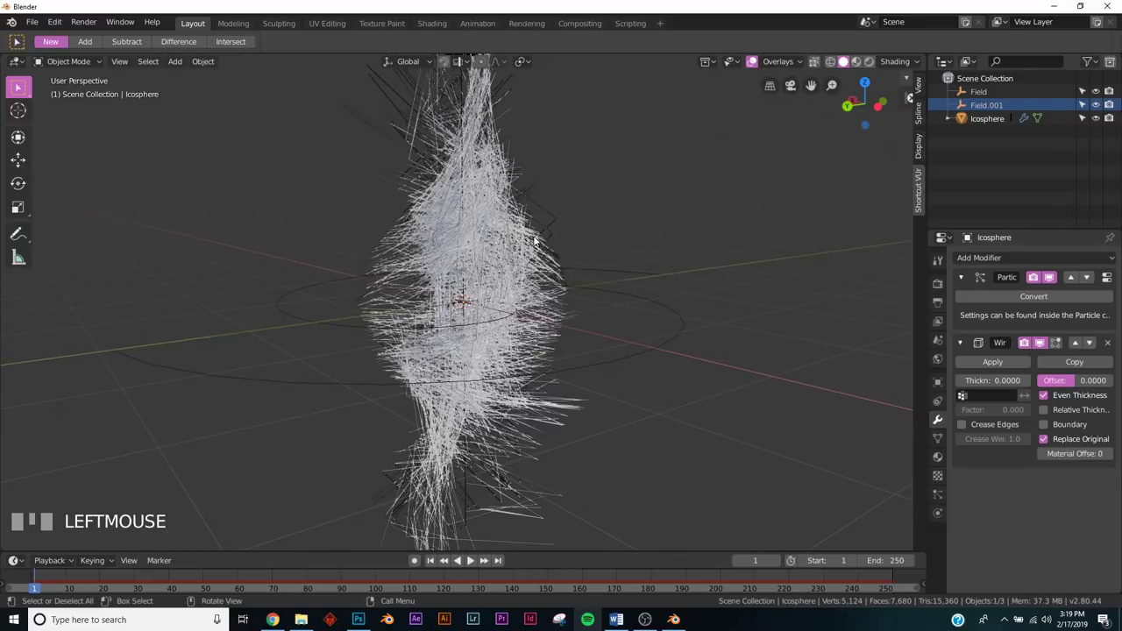
Step: Delete the icosphere's particle bake and return the timeline to frame 1
left_click(995, 116)
left_click(938, 494)
left_click(1034, 479)
left_click(429, 561)
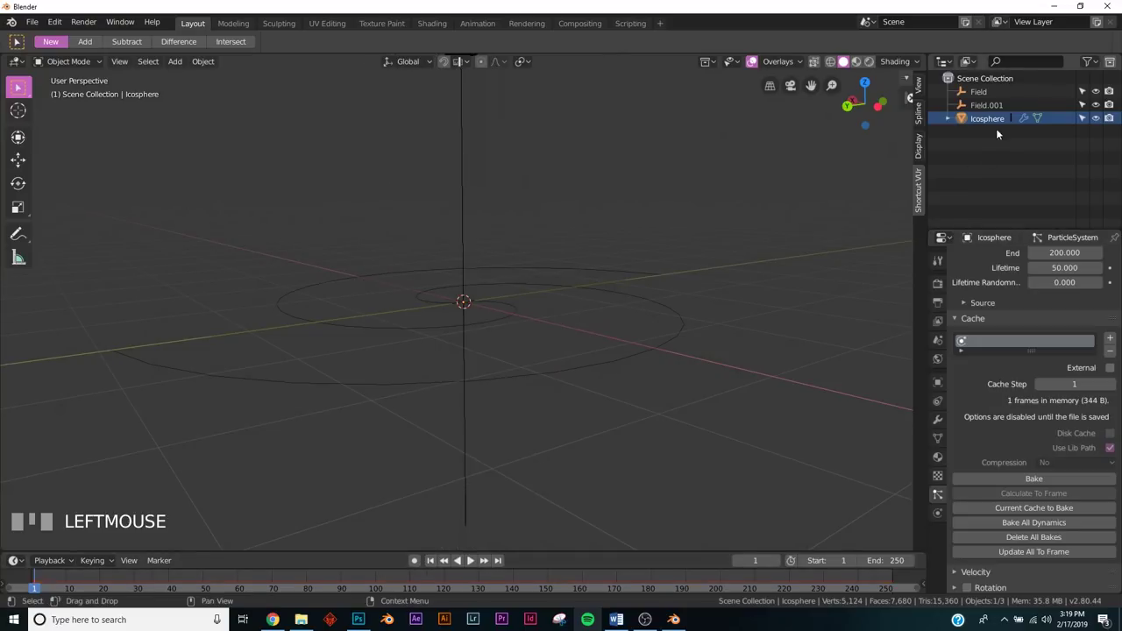
Step: Set the Vortex field's strength to 1 and enable Affect Location for the Turbulence field
left_click(989, 105)
left_click(938, 457)
left_click(1066, 389)
key("KP_Enter")
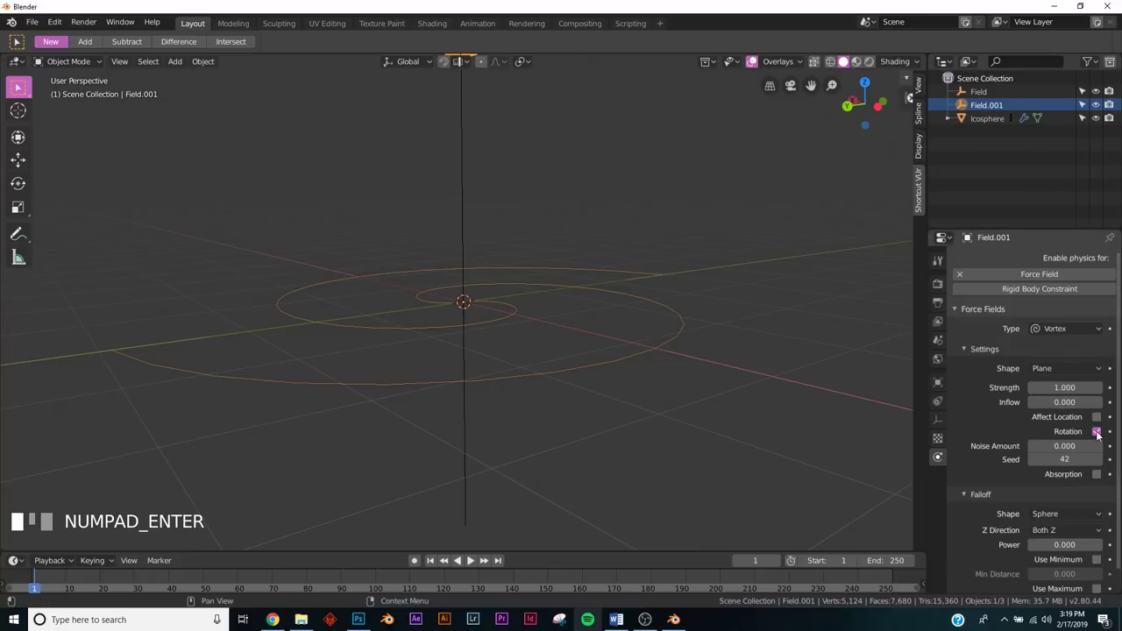
left_click(978, 91)
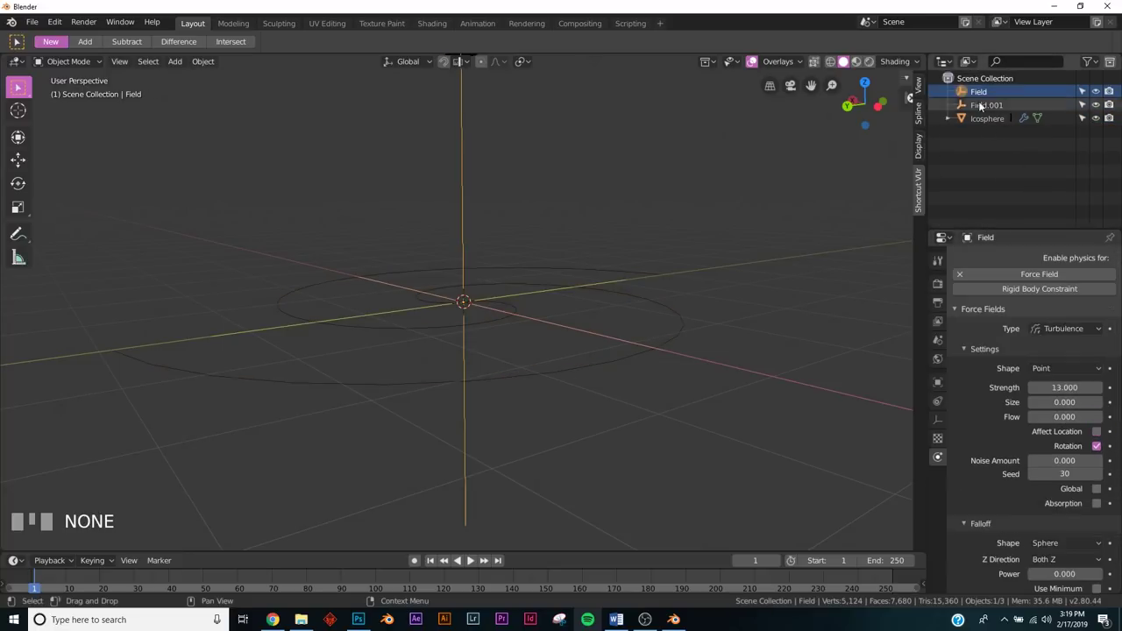
left_click(1097, 431)
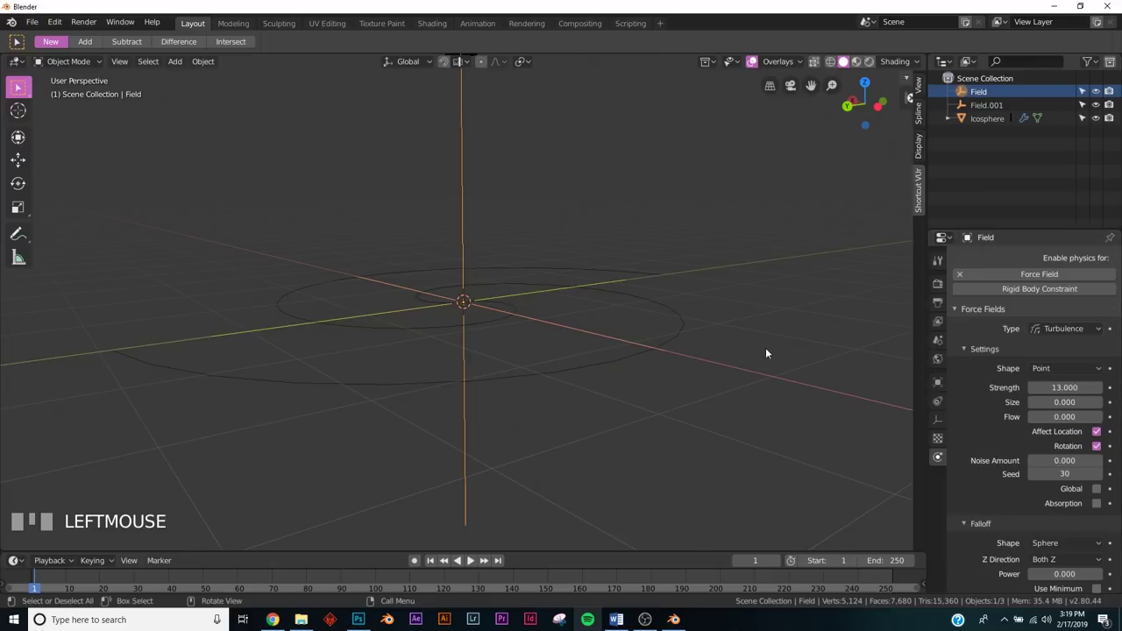
Step: Bake the icosphere's particle cache with the changed field settings and inspect the strands from several angles
left_click(989, 118)
left_click(937, 495)
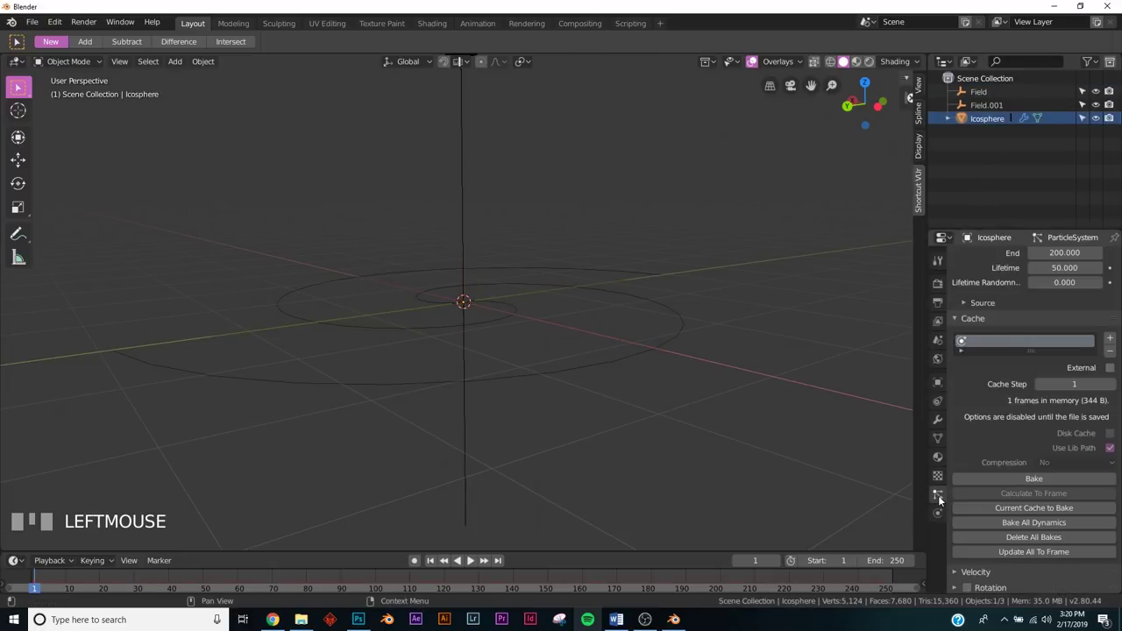
left_click(1007, 479)
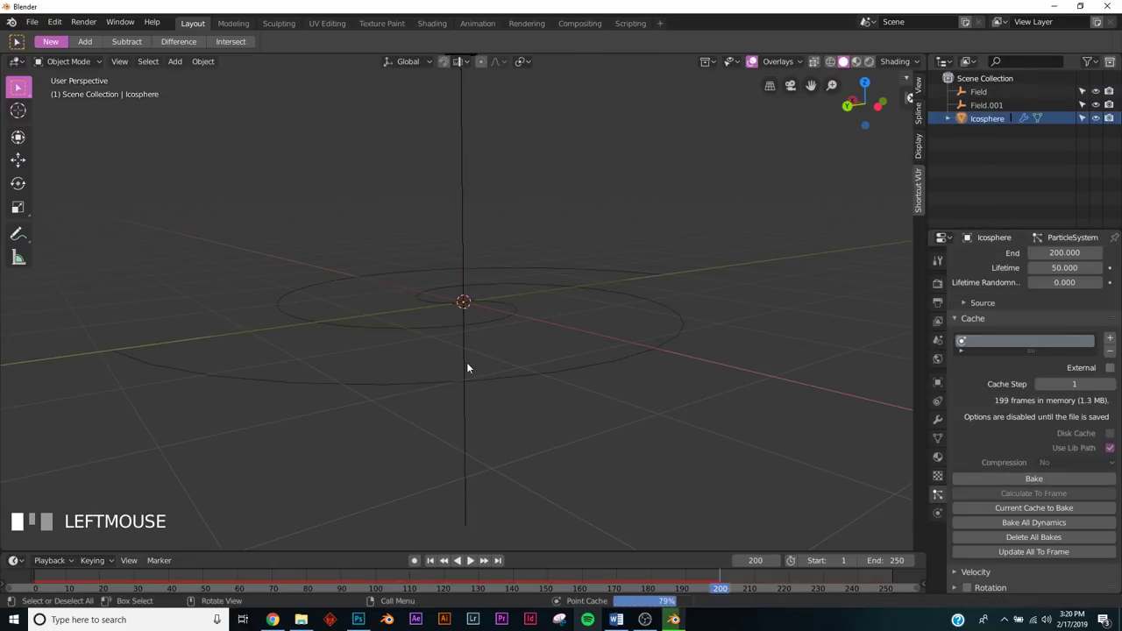
scroll(466, 362, "down", 2)
middle_click_drag(467, 362, 557, 283)
scroll(520, 325, "up", 3)
scroll(607, 189, "up", 3)
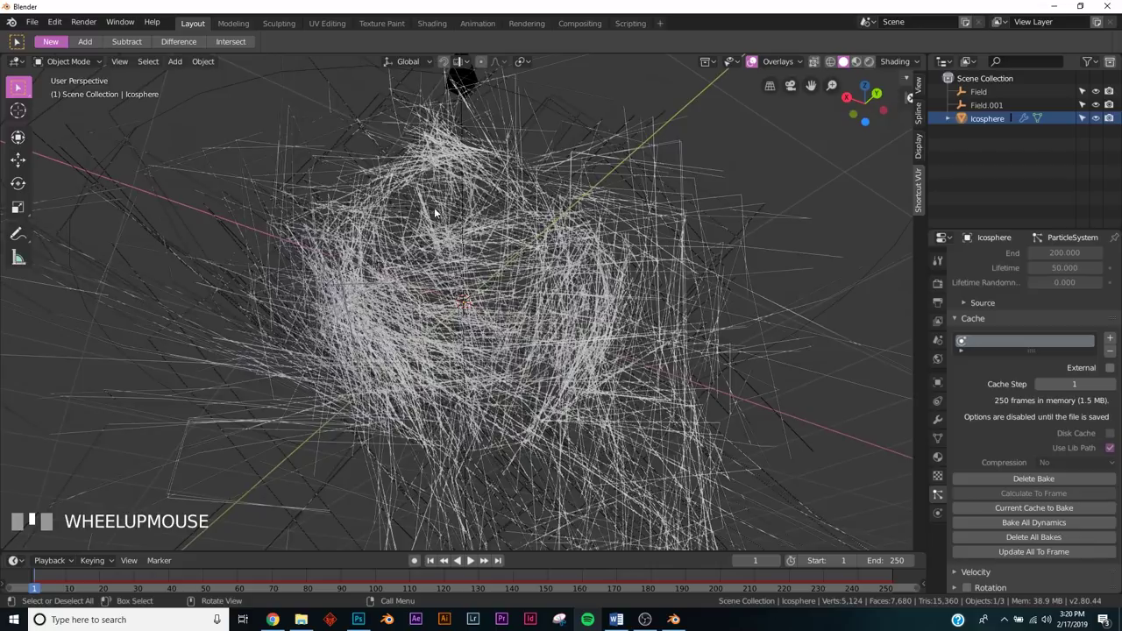
middle_click_drag(607, 189, 543, 226)
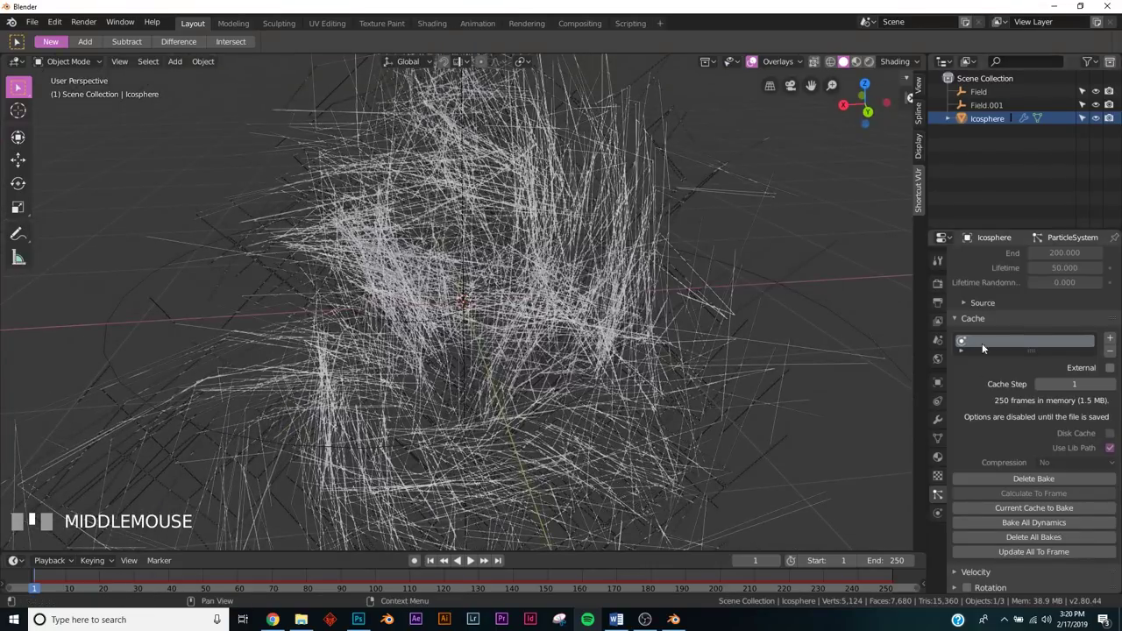
Step: Set the viewport display Strand Steps of the icosphere's particle system to 7
left_click(946, 492)
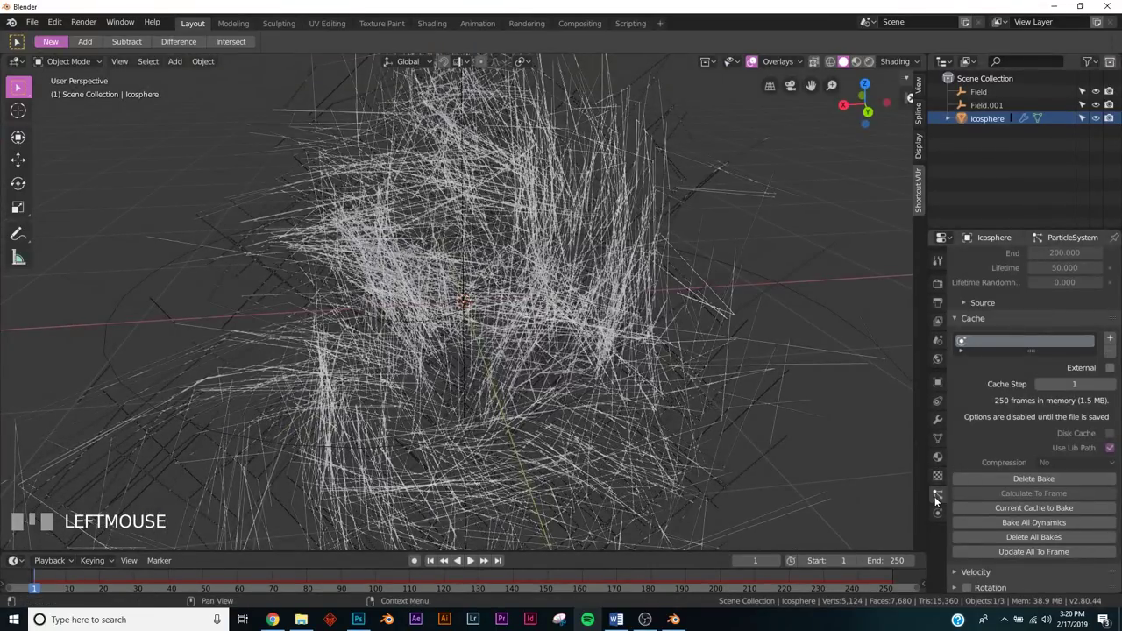
scroll(988, 434, "down", 8)
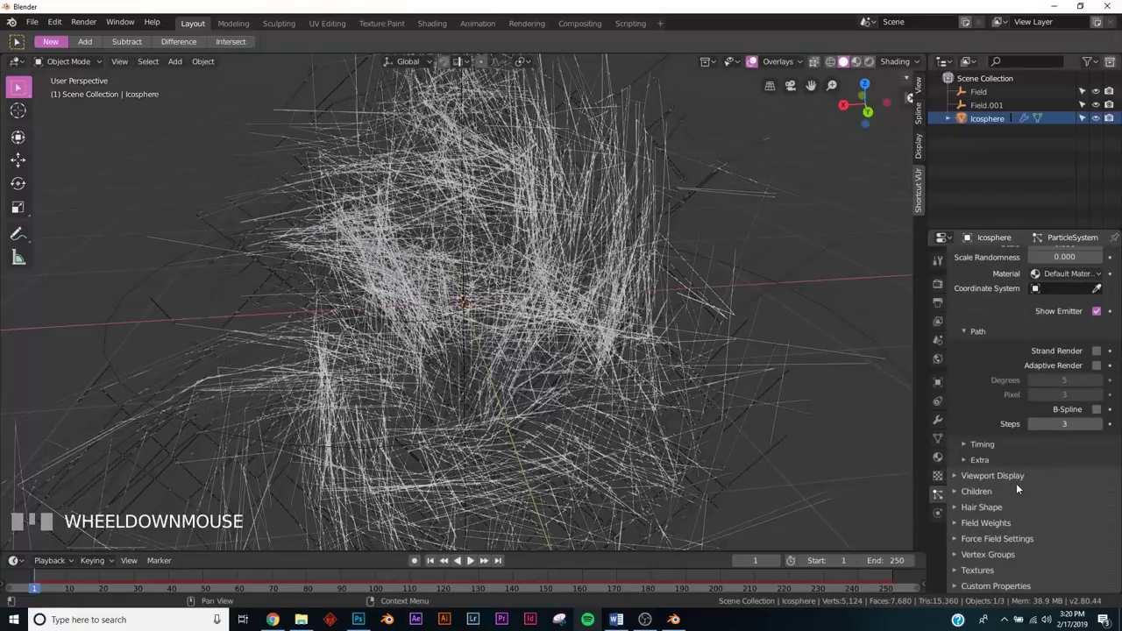
left_click(1006, 479)
scroll(996, 458, "down", 3)
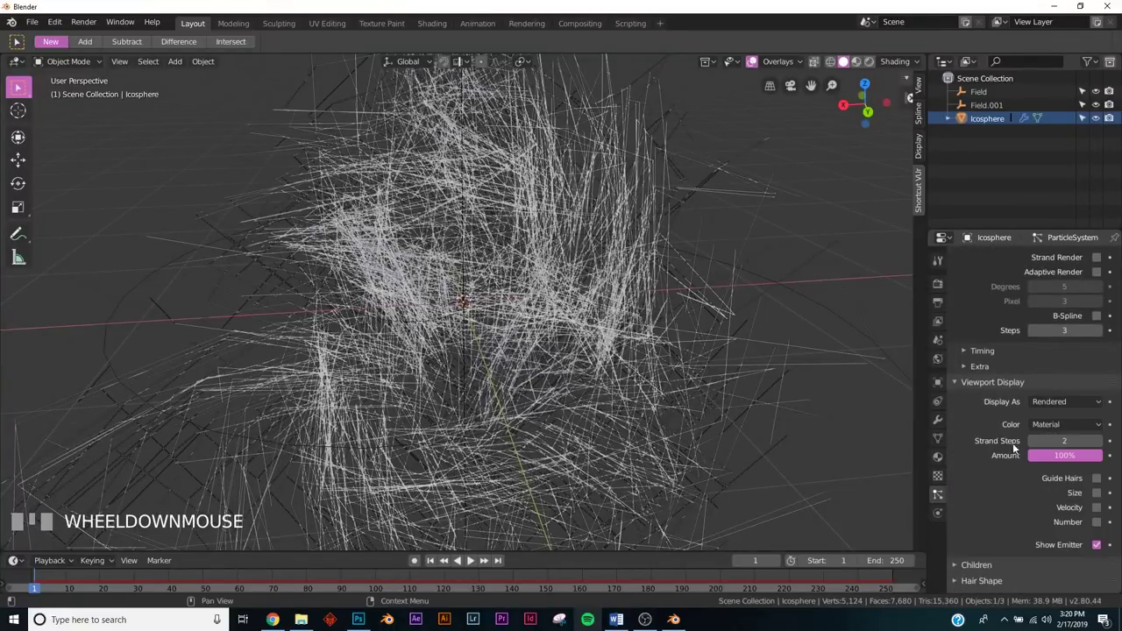
left_click(1071, 440)
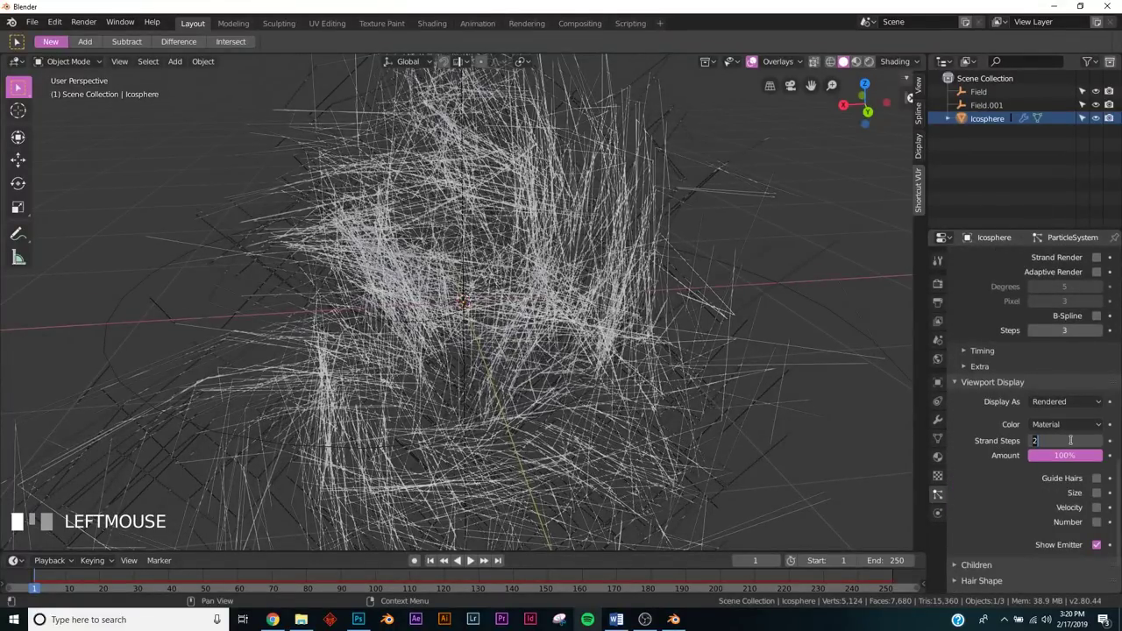
type("7")
key("KP_Enter")
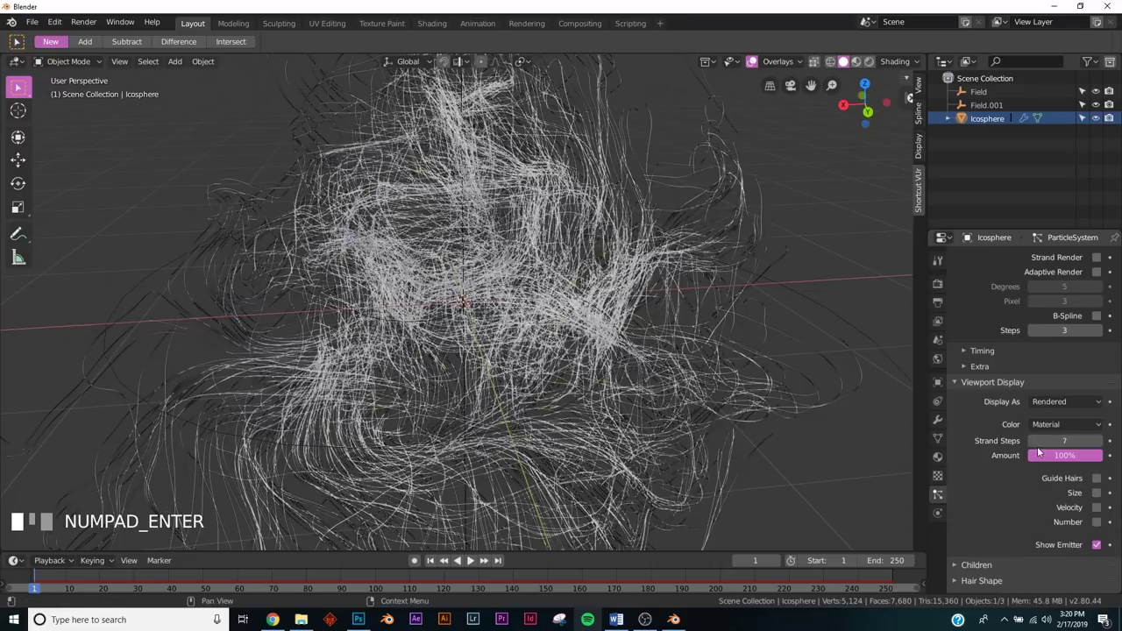
Step: Try viewport Strand Steps values of 3 and 8 for the icosphere's particles
left_click(1071, 441)
left_click_drag(1072, 441, 1030, 441)
middle_click_drag(551, 351, 578, 360)
left_click(1052, 441)
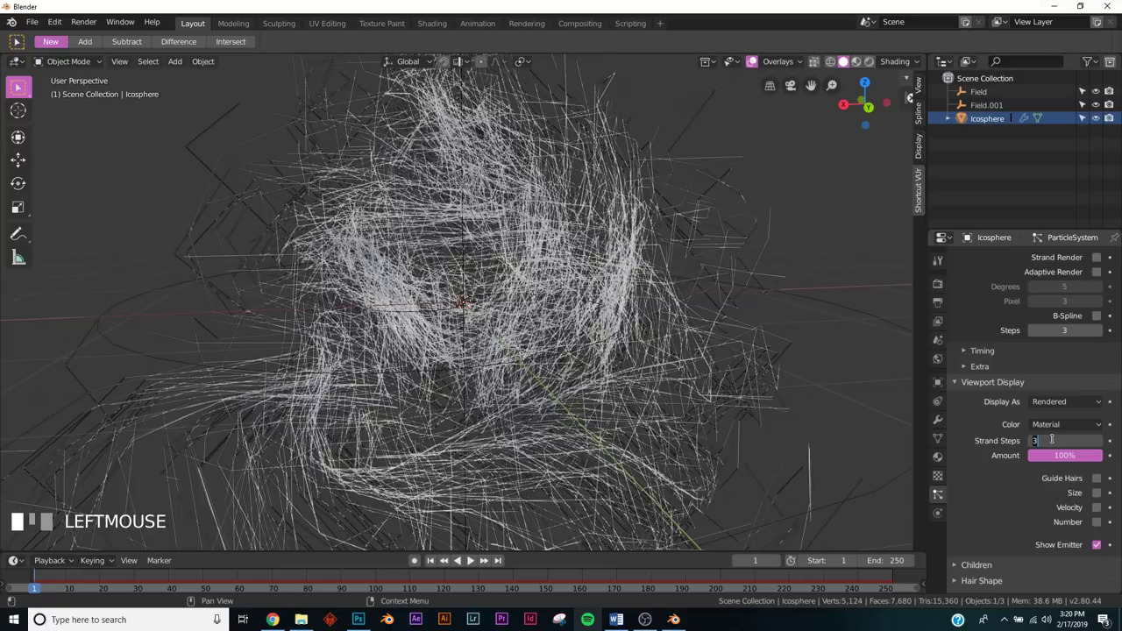
key("KP_Enter")
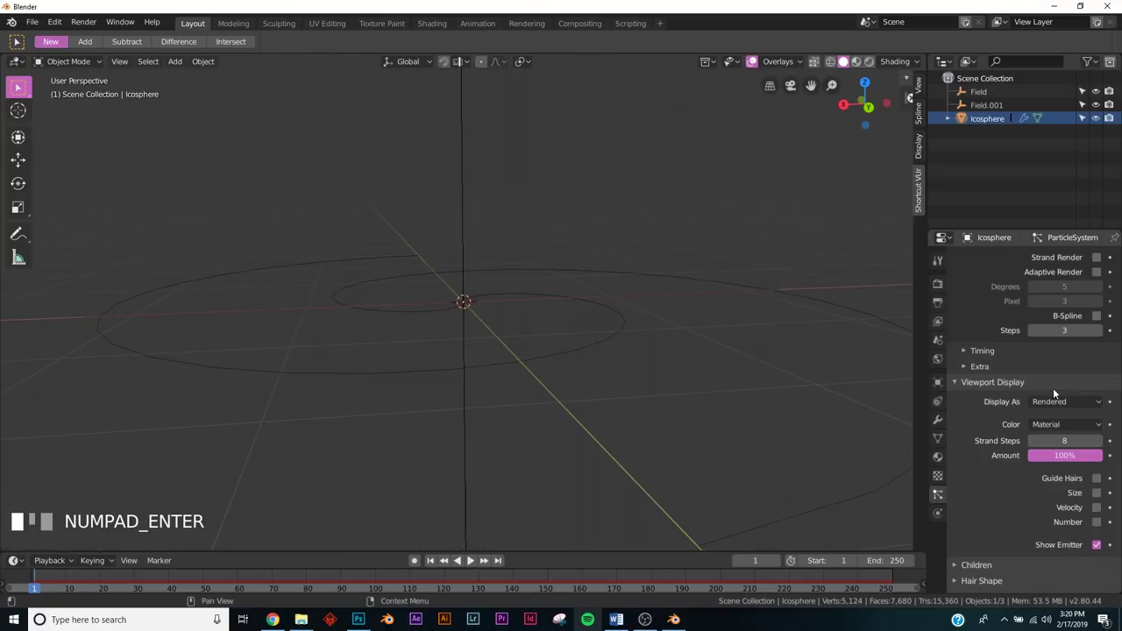
Step: Set the particle system's viewport Strand Steps back to 7 and inspect the curved strands
left_click(1047, 440)
key("KP_Enter")
middle_click_drag(869, 178, 728, 221)
scroll(605, 215, "down", 3)
scroll(588, 236, "up", 4)
scroll(728, 221, "up", 2)
Step: Add a Force type force field at the icosphere's centre
left_click(797, 225)
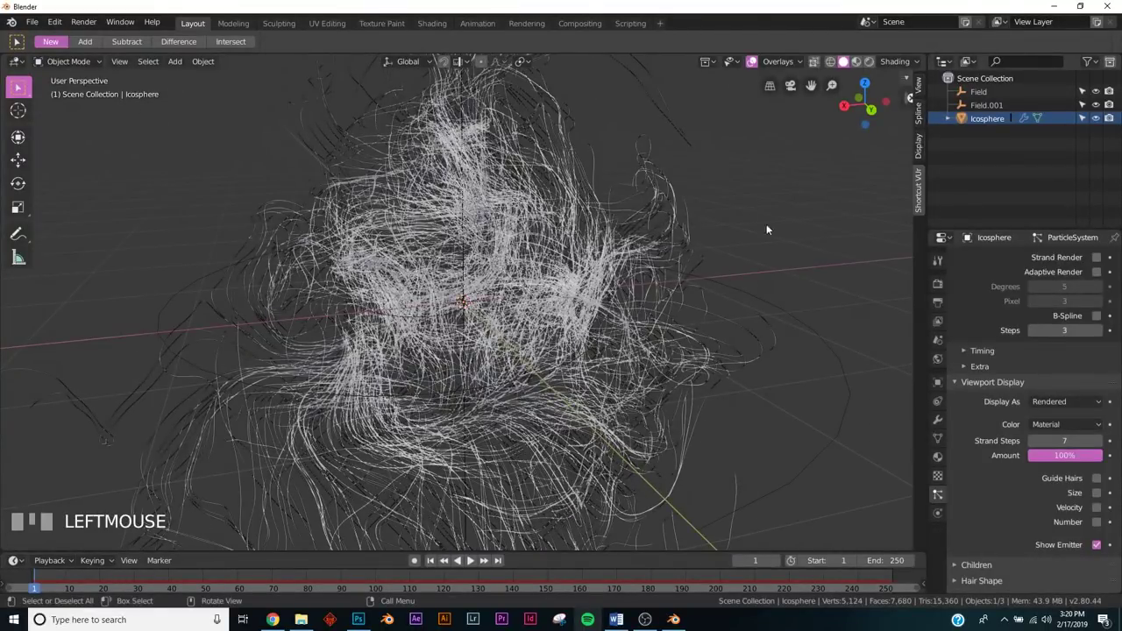
key("shift+a")
mouse_move(681, 245)
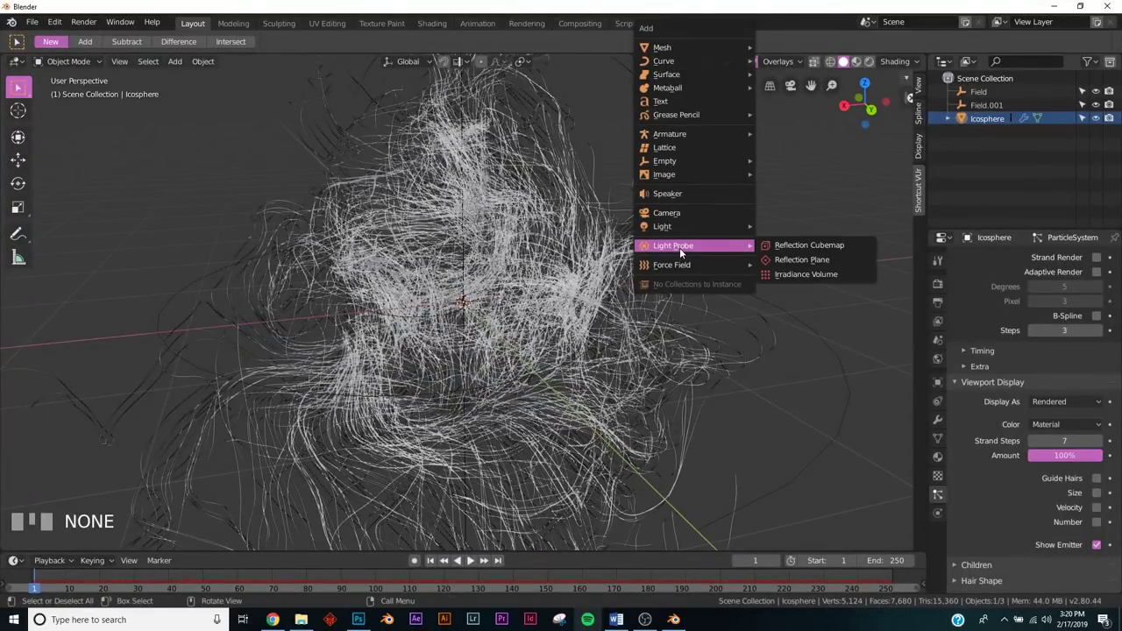
mouse_move(698, 264)
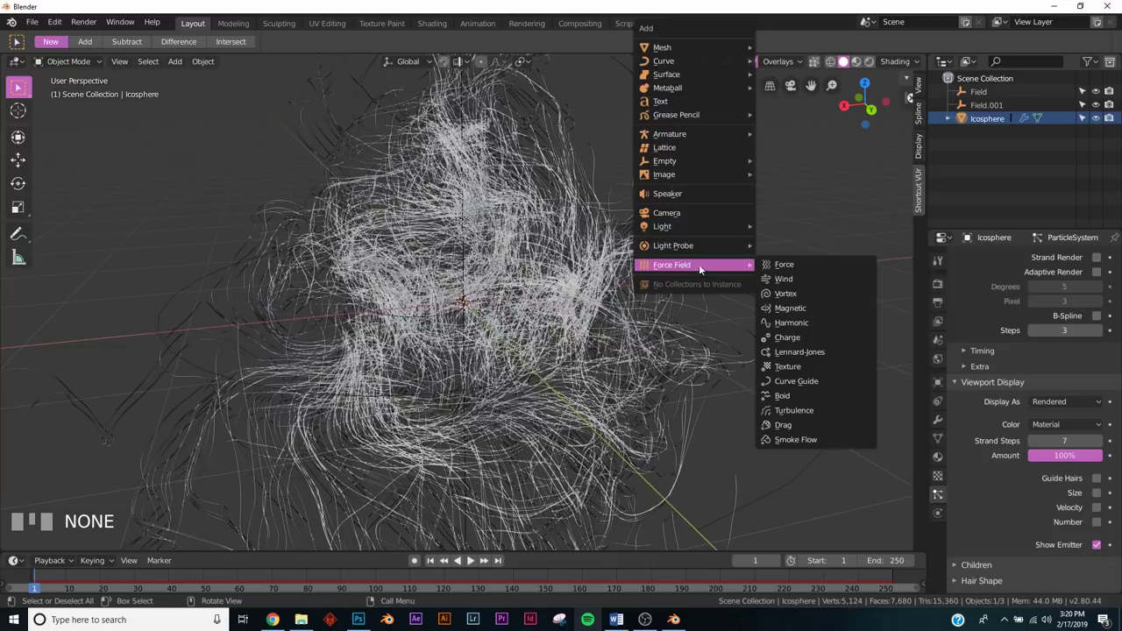
left_click(800, 265)
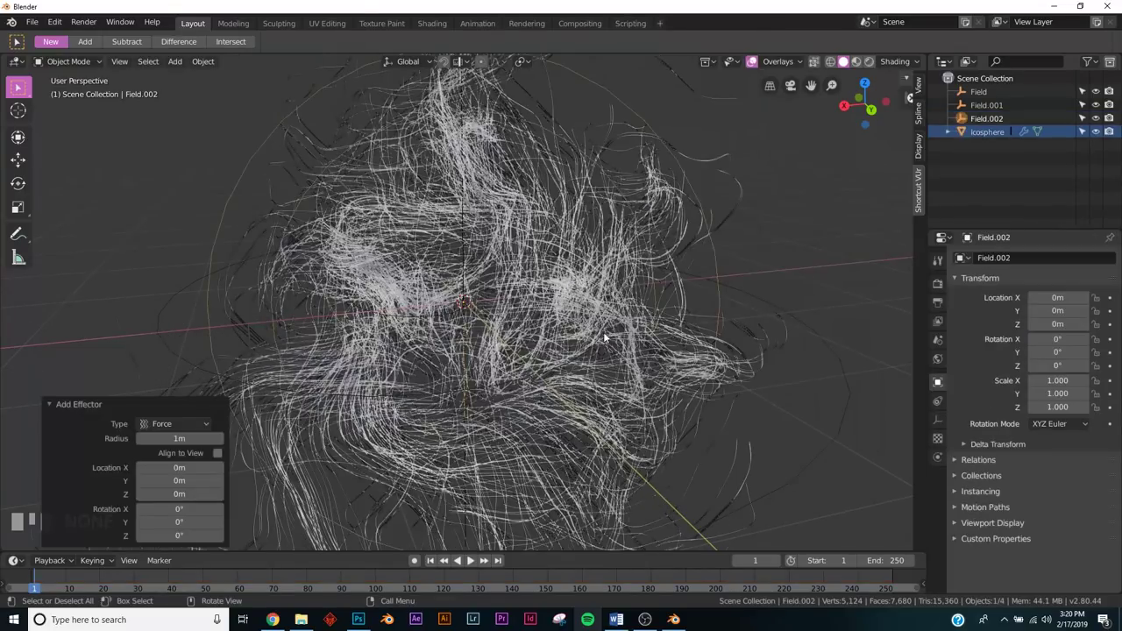
Step: Set the Force field's strength to -2.5 to pull the strands inward, and inspect their shape
left_click(938, 455)
left_click_drag(1065, 387, 964, 387)
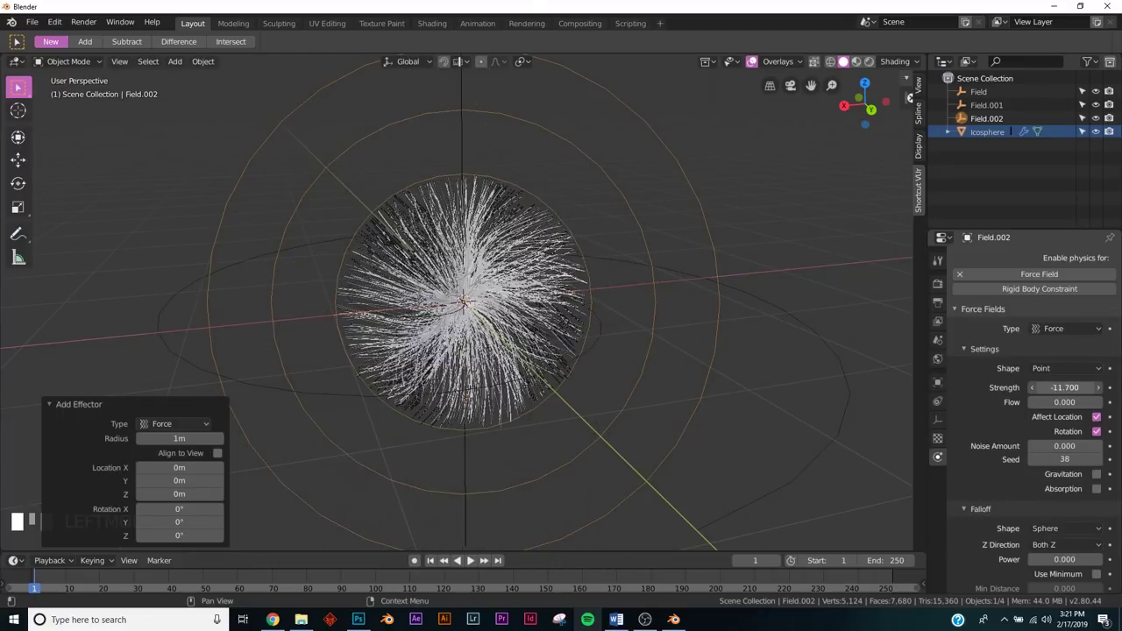
left_click_drag(1065, 387, 1096, 388)
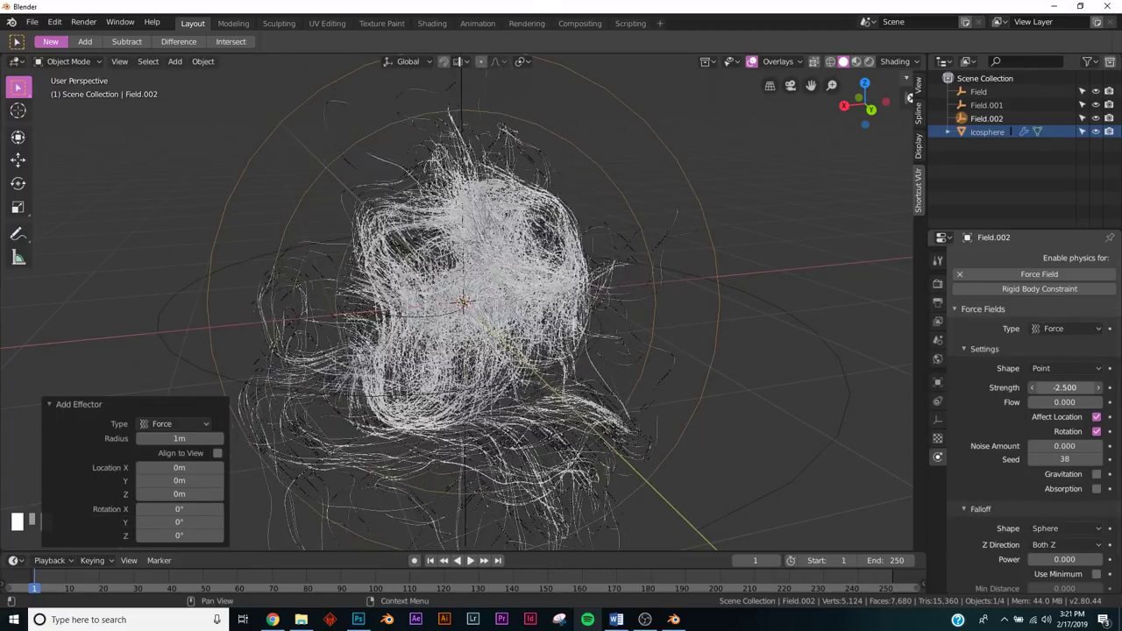
middle_click_drag(605, 316, 512, 285)
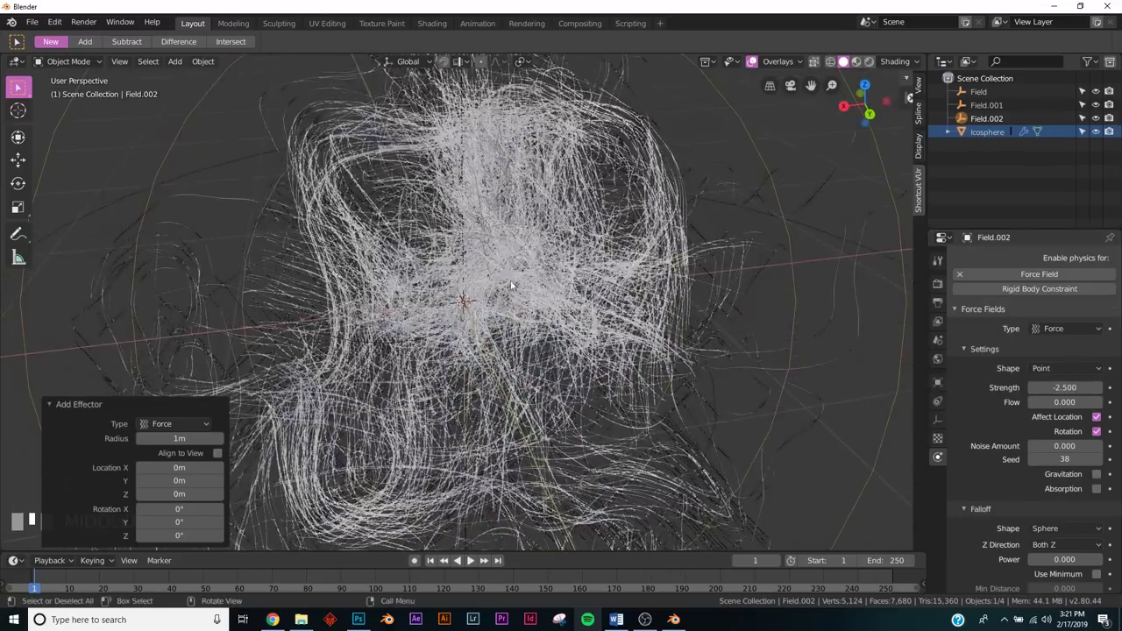
Step: Remove the icosphere's Wireframe modifier and convert its particle system into a mesh
left_click(991, 131)
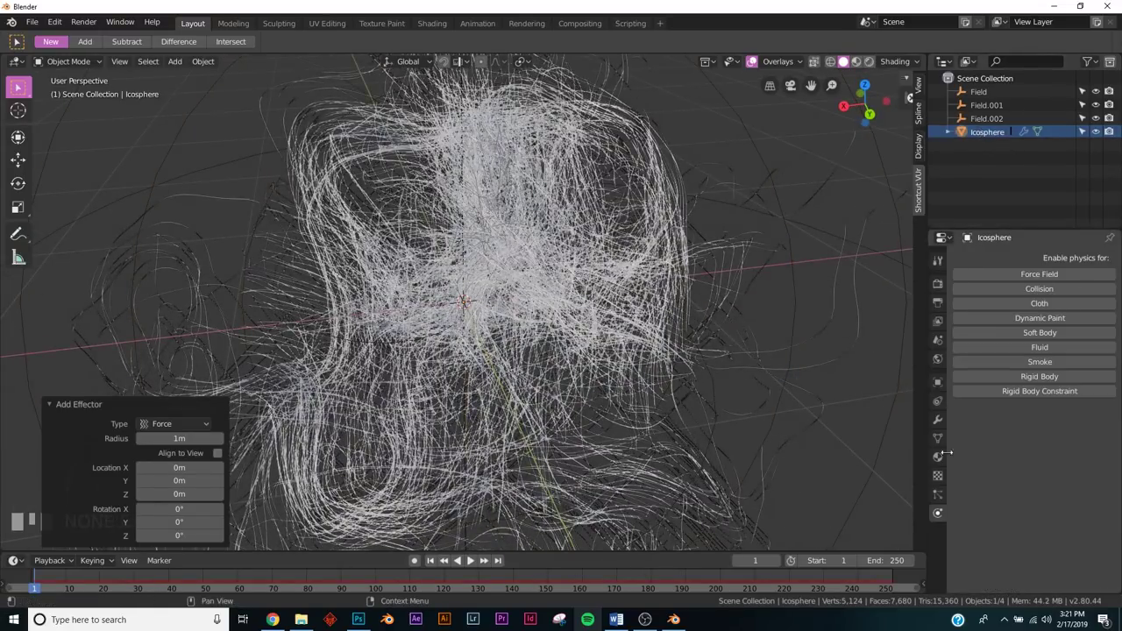
left_click(937, 420)
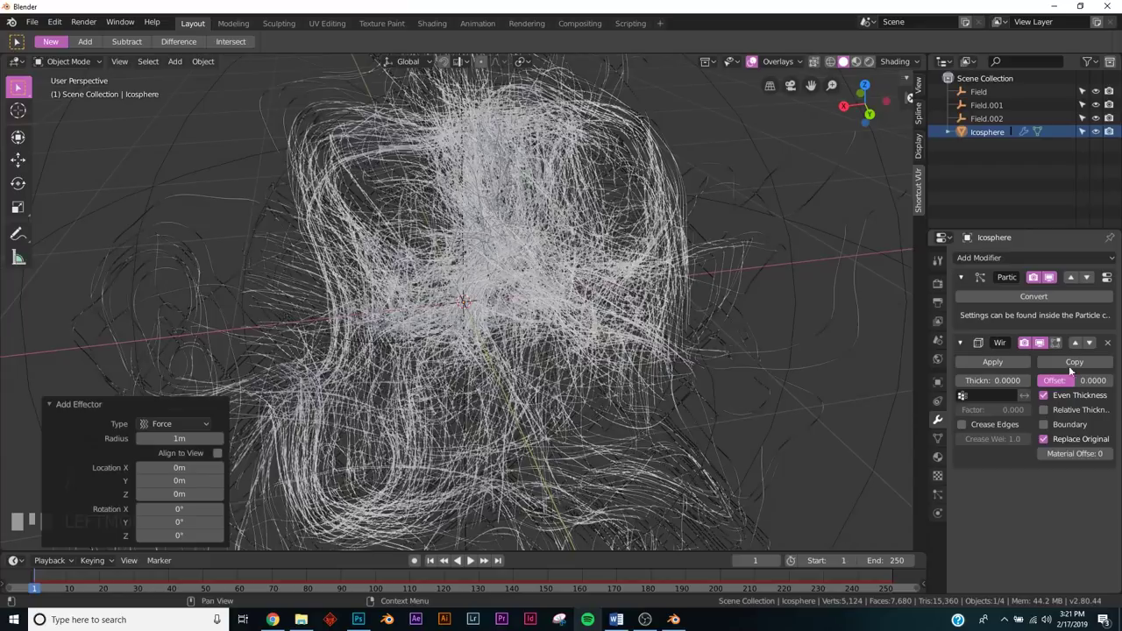
left_click(1108, 342)
left_click(1035, 297)
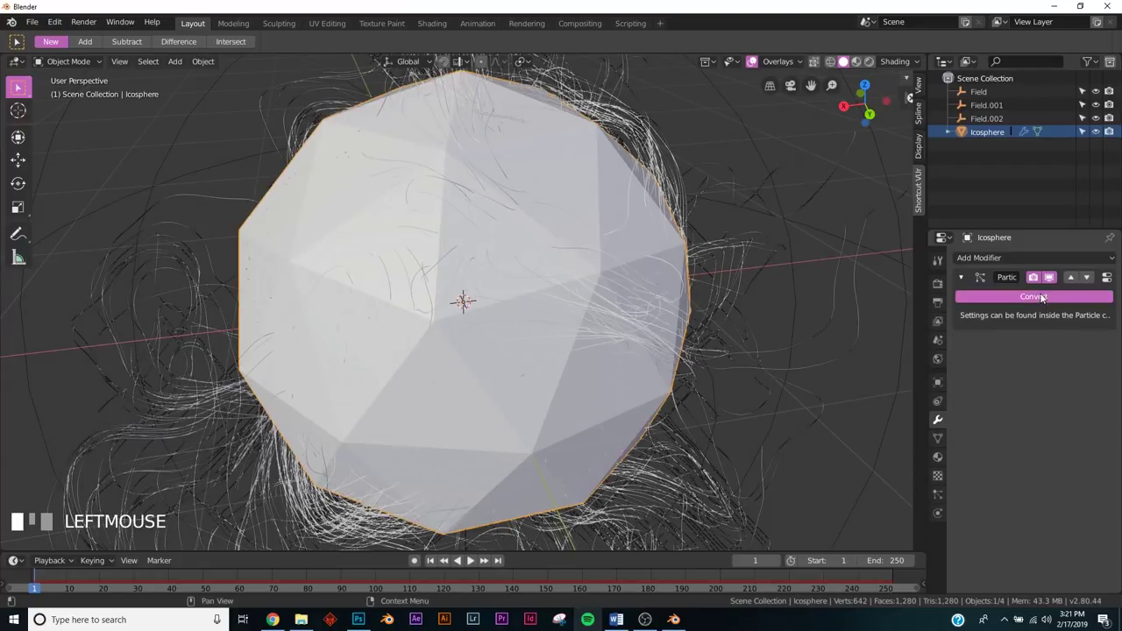
Step: Hide the icosphere and select the converted strand mesh
left_click(987, 132)
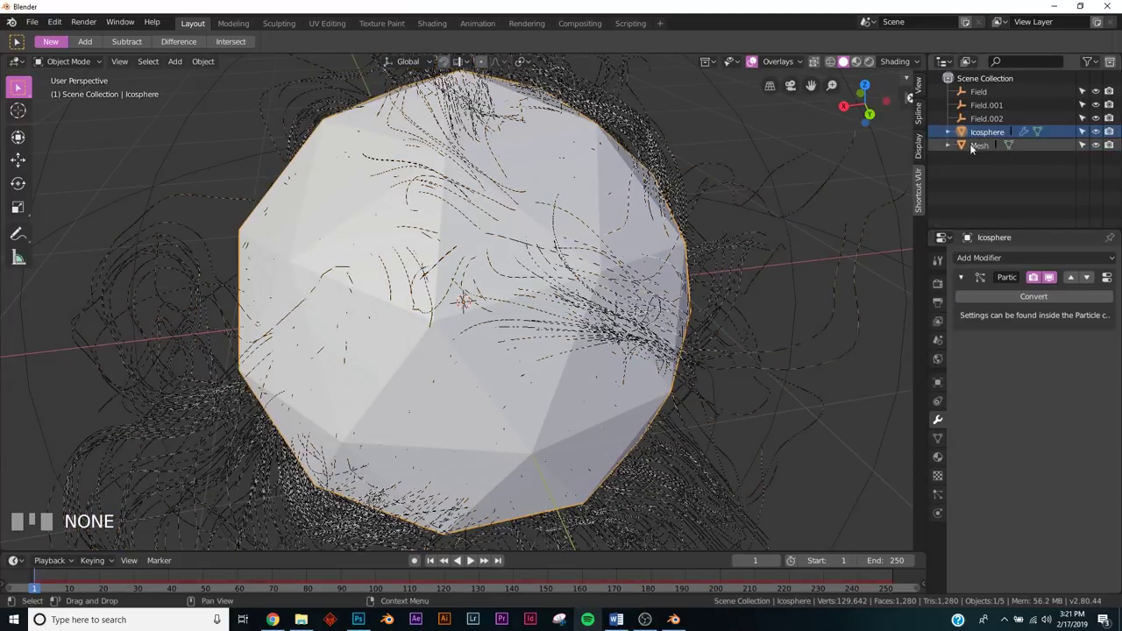
key("h")
middle_click_drag(657, 205, 694, 239)
left_click(607, 251)
scroll(694, 239, "down", 2)
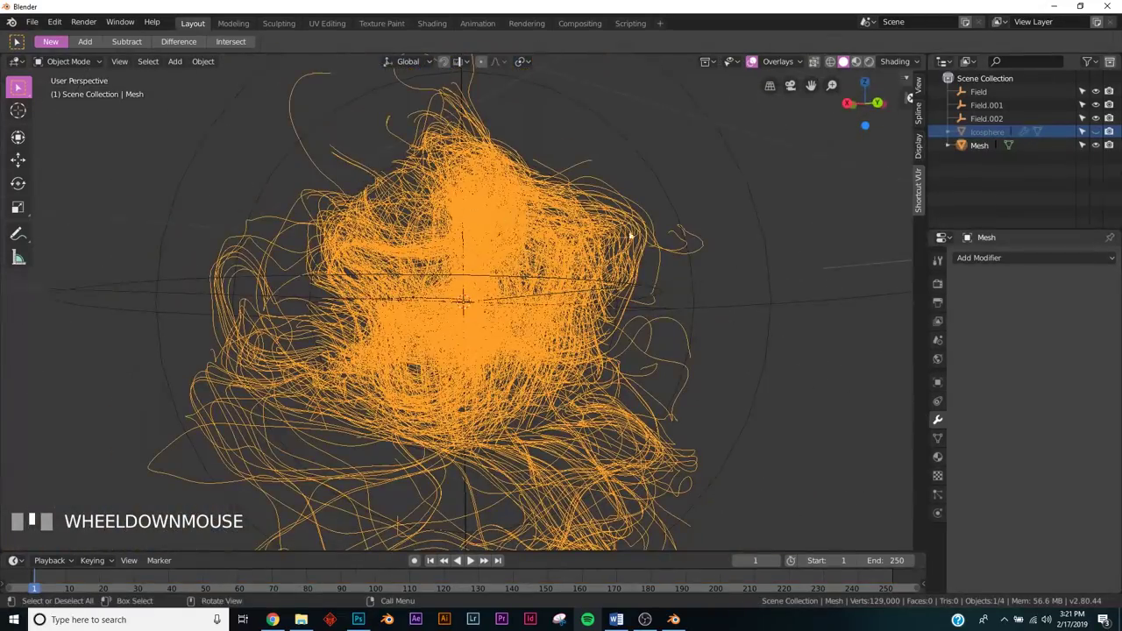
Step: Convert the strand mesh into a curve with the Convert to operator's Curve from Mesh/Text option
left_click(54, 23)
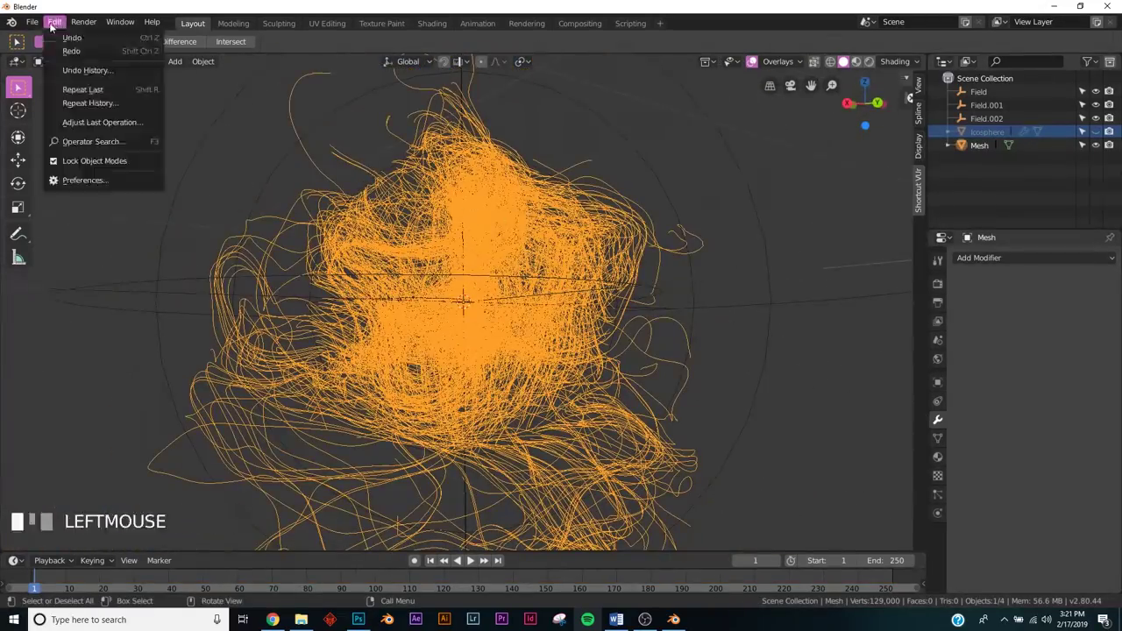
left_click(92, 143)
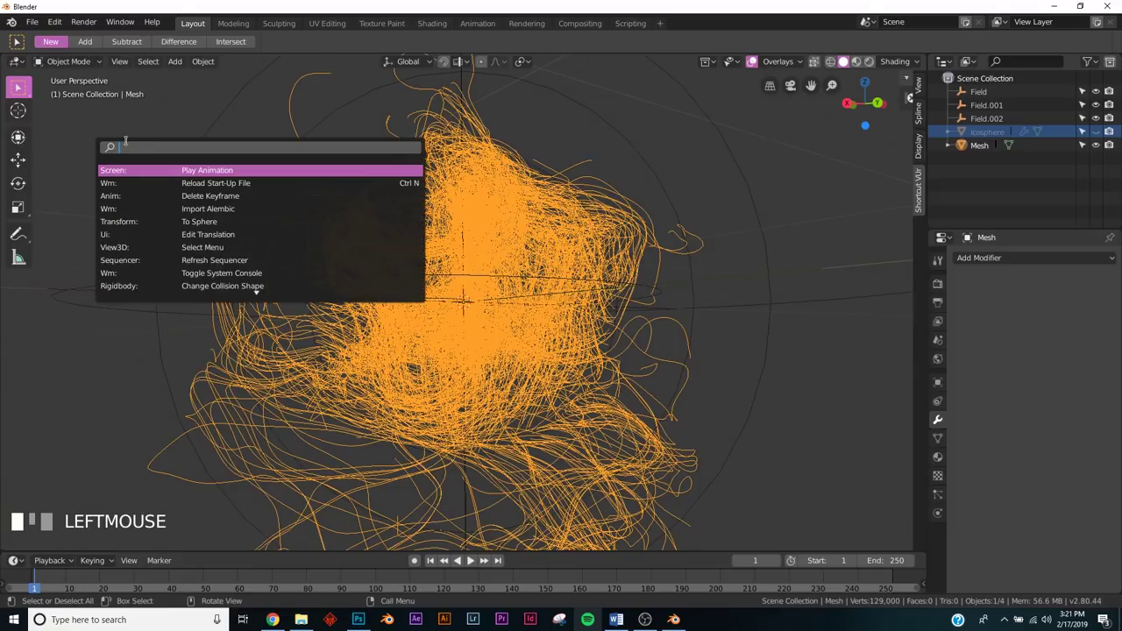
type("conv")
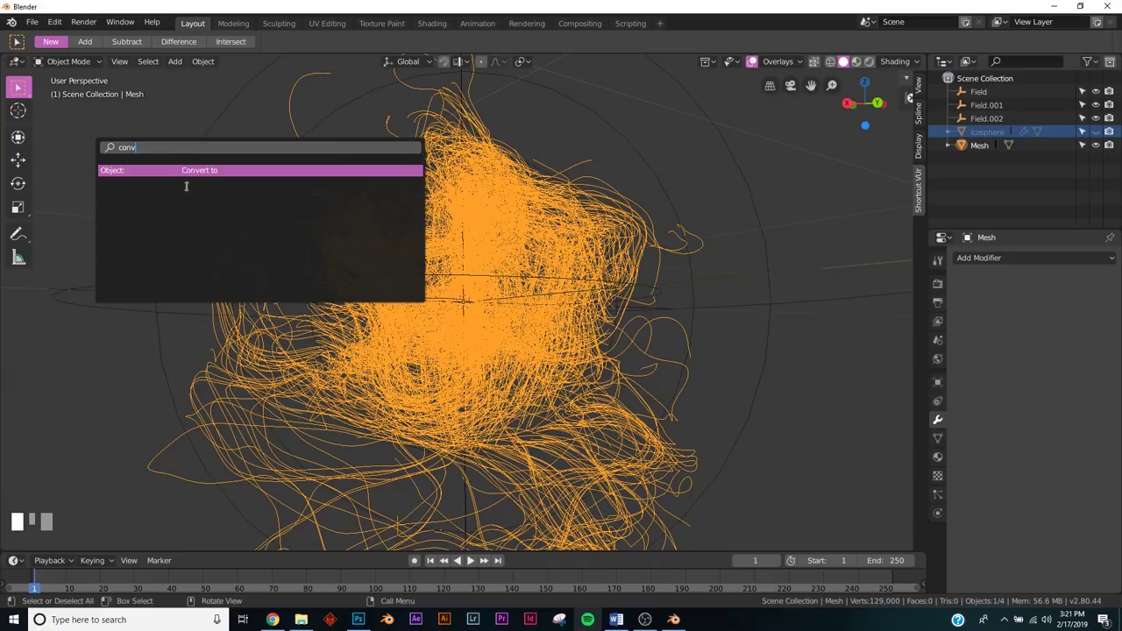
key("Return")
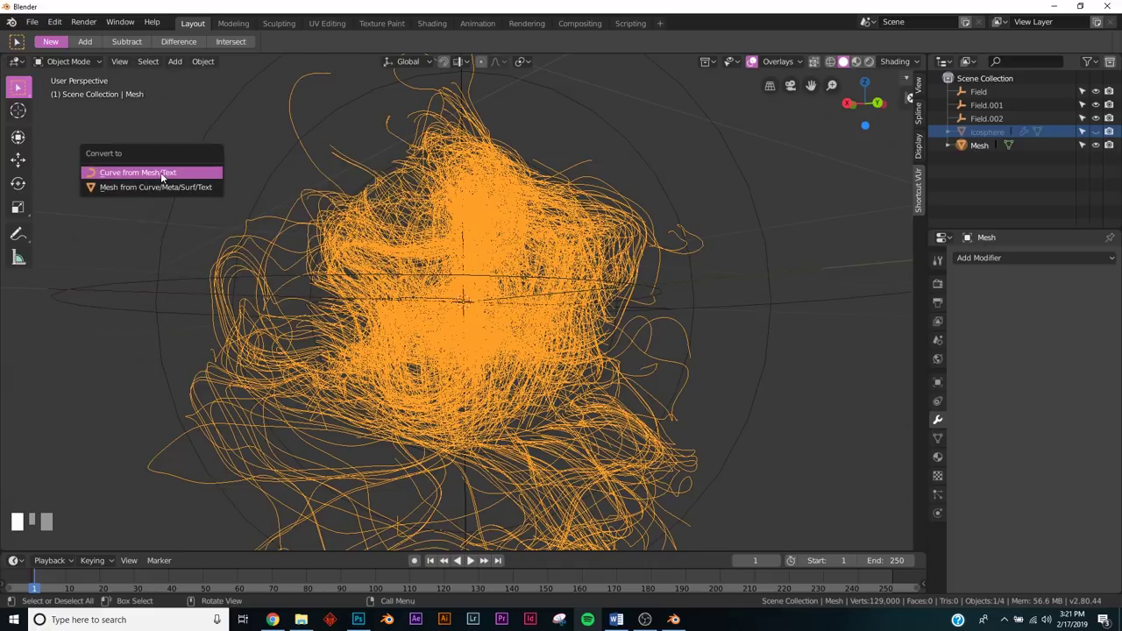
left_click(160, 174)
middle_click_drag(449, 298, 554, 311)
Step: Give the strand curve thickness with a geometry bevel depth of 0.01 m
left_click(969, 146)
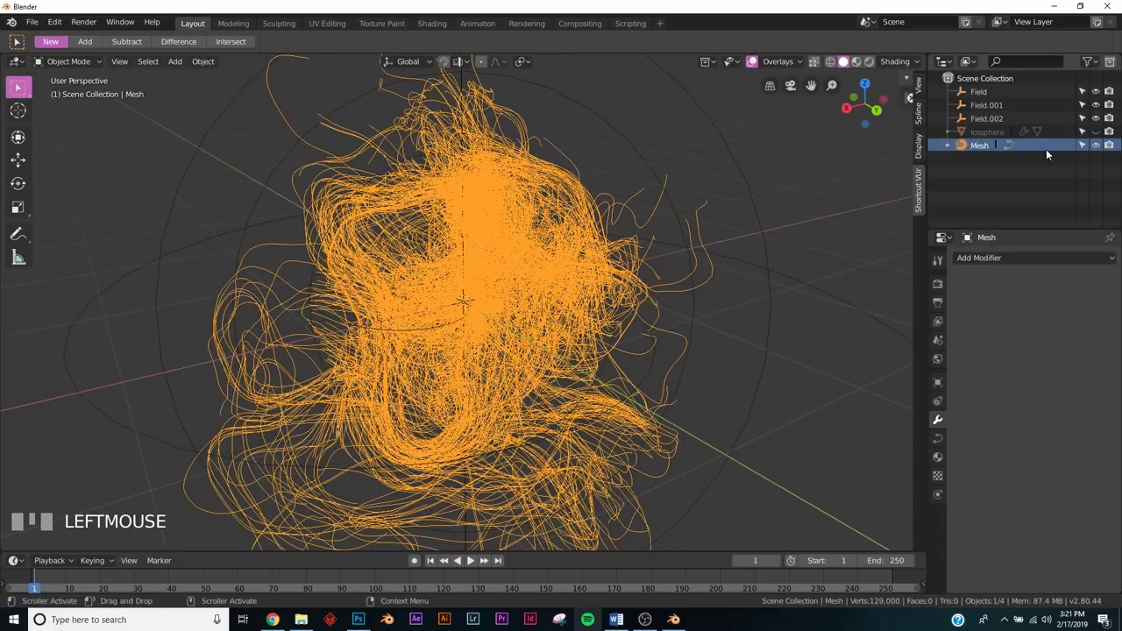
left_click(1096, 146)
left_click(1096, 146)
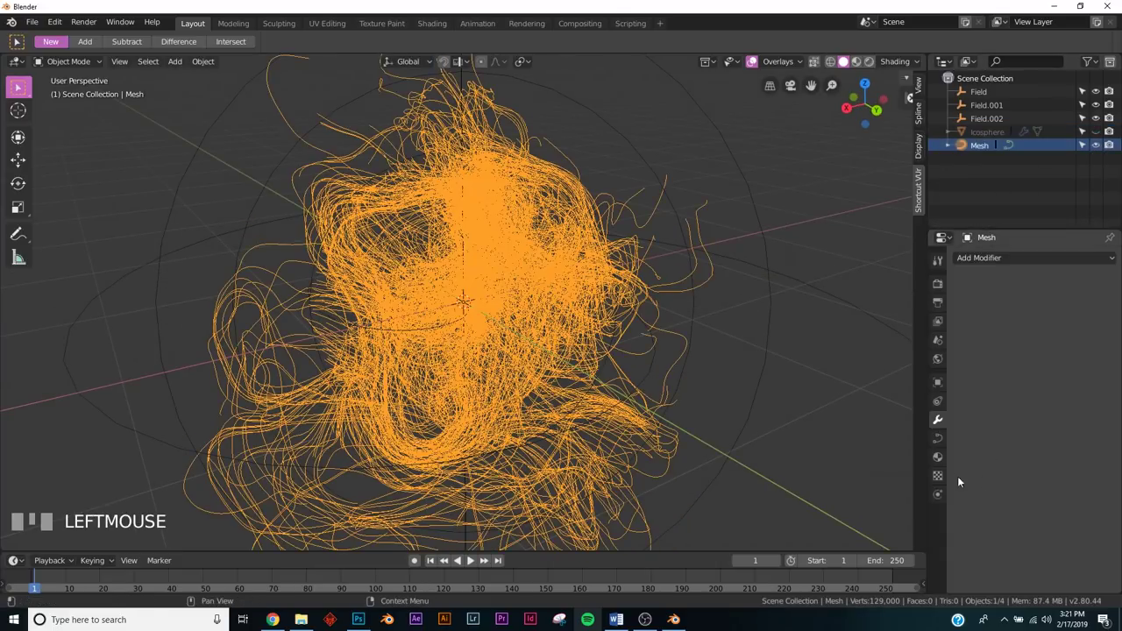
left_click(937, 439)
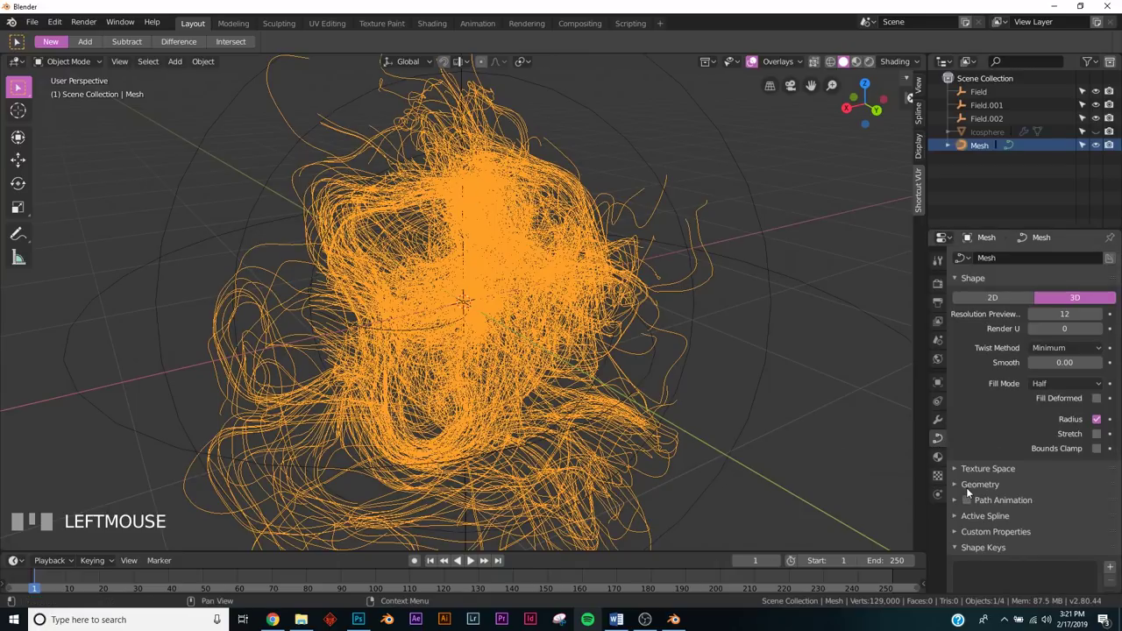
scroll(974, 484, "down", 1)
left_click(986, 459)
scroll(986, 459, "down", 4)
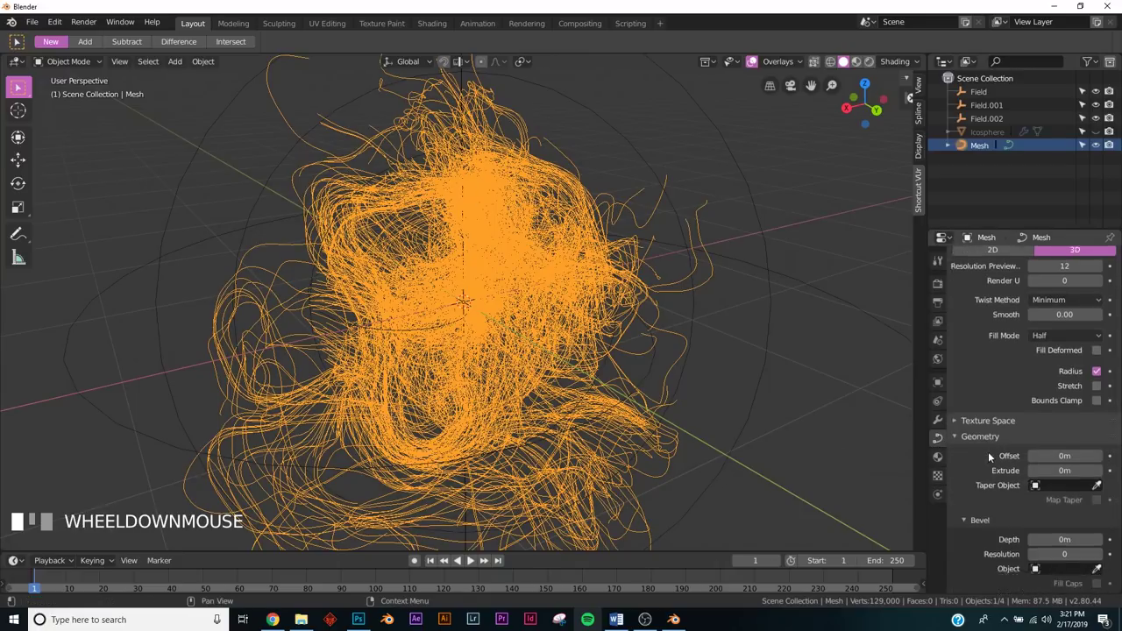
left_click_drag(1081, 447, 1089, 448)
middle_click_drag(491, 272, 342, 254)
scroll(418, 263, "up", 3)
scroll(1048, 386, "up", 6)
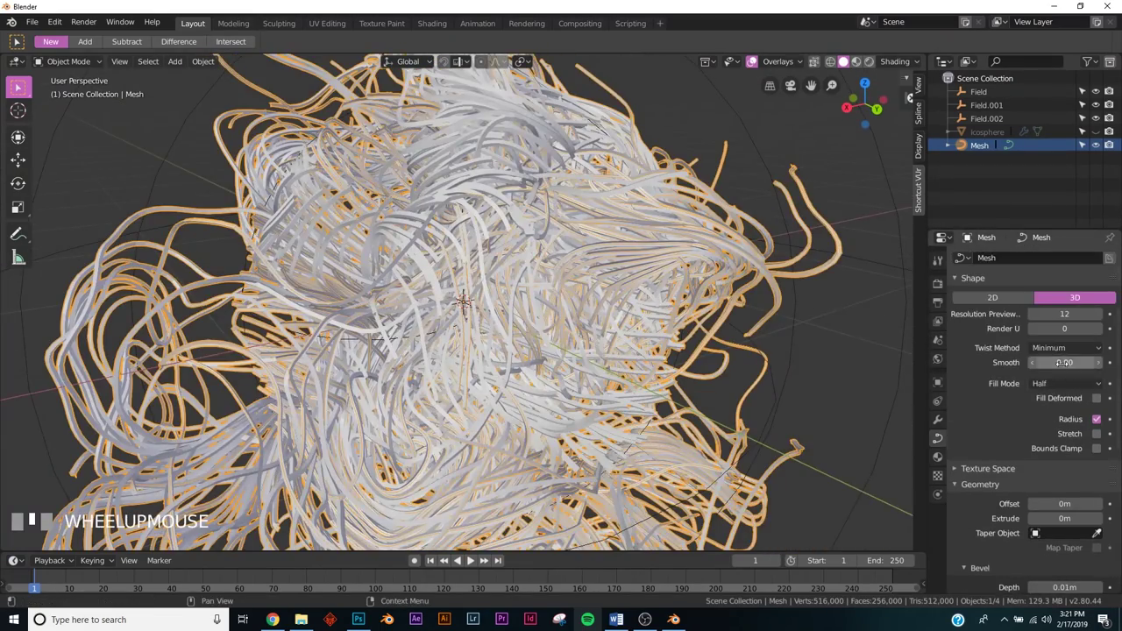
Step: Set the strand curve's fill mode to Full and inspect the tubes up close
left_click(1063, 384)
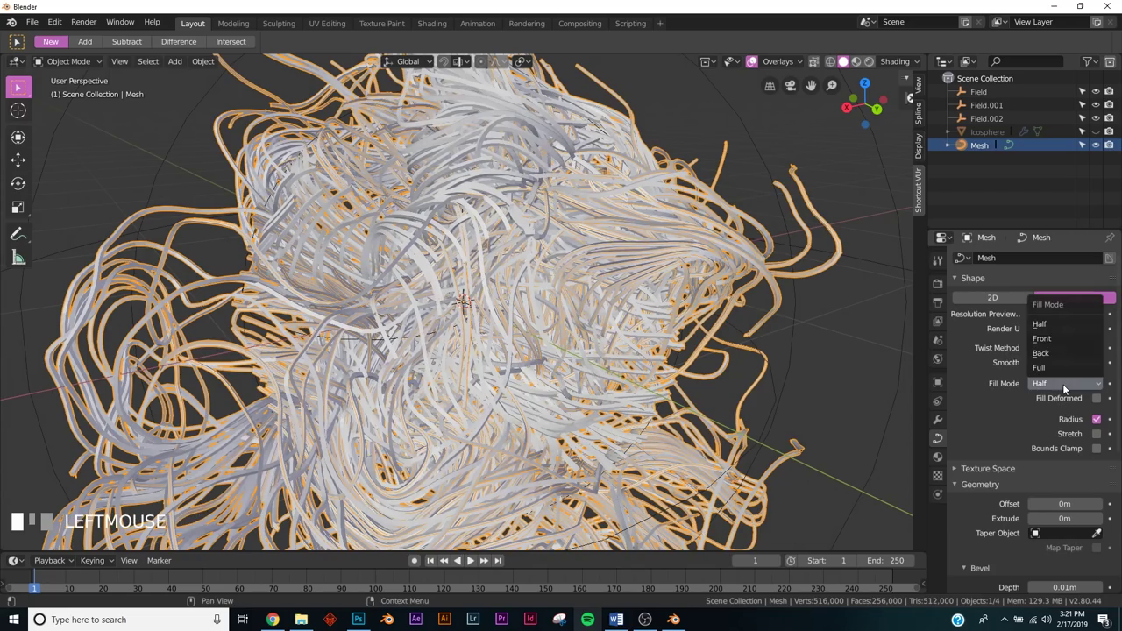
left_click(1060, 368)
scroll(513, 340, "up", 3)
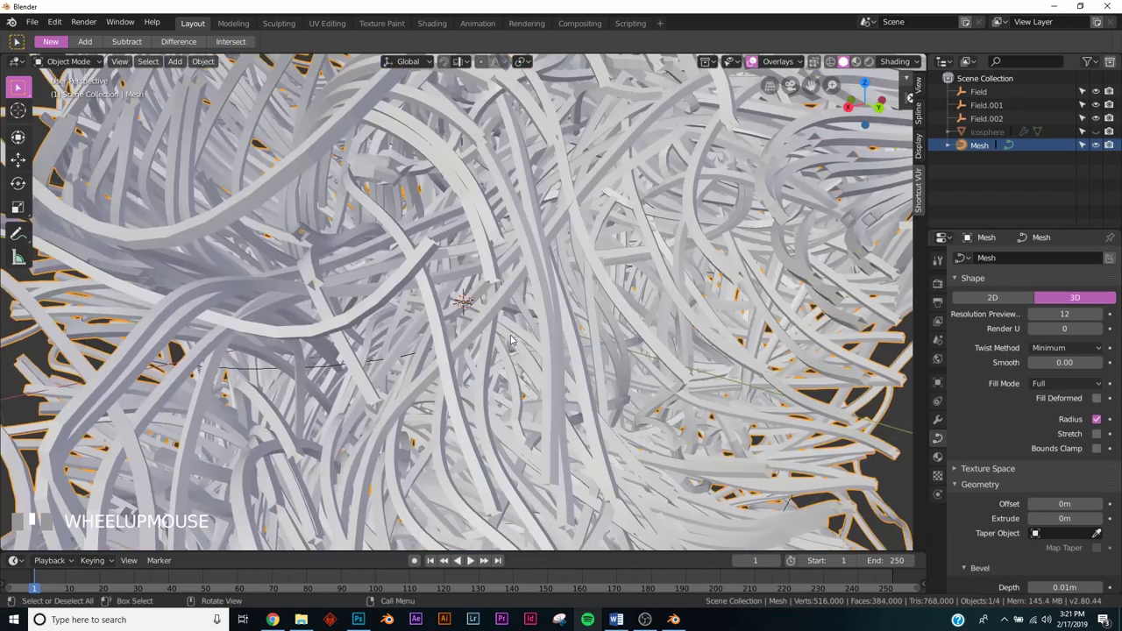
middle_click_drag(532, 316, 518, 357)
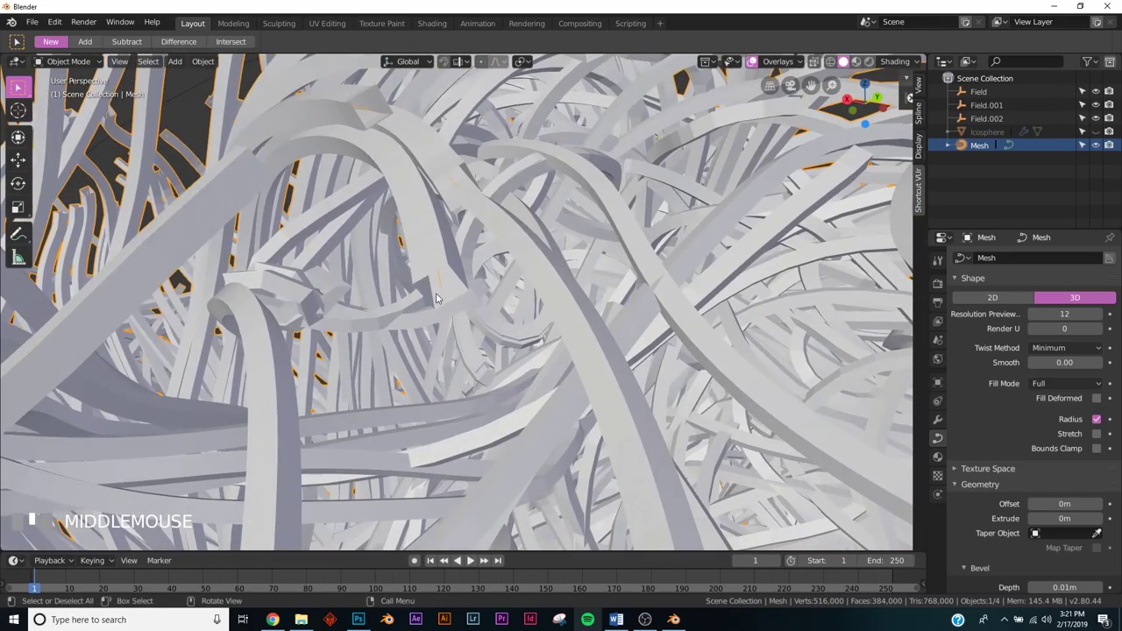
Step: Set the strand curve's bevel resolution to 2 and shade the strands smooth
scroll(1045, 476, "down", 5)
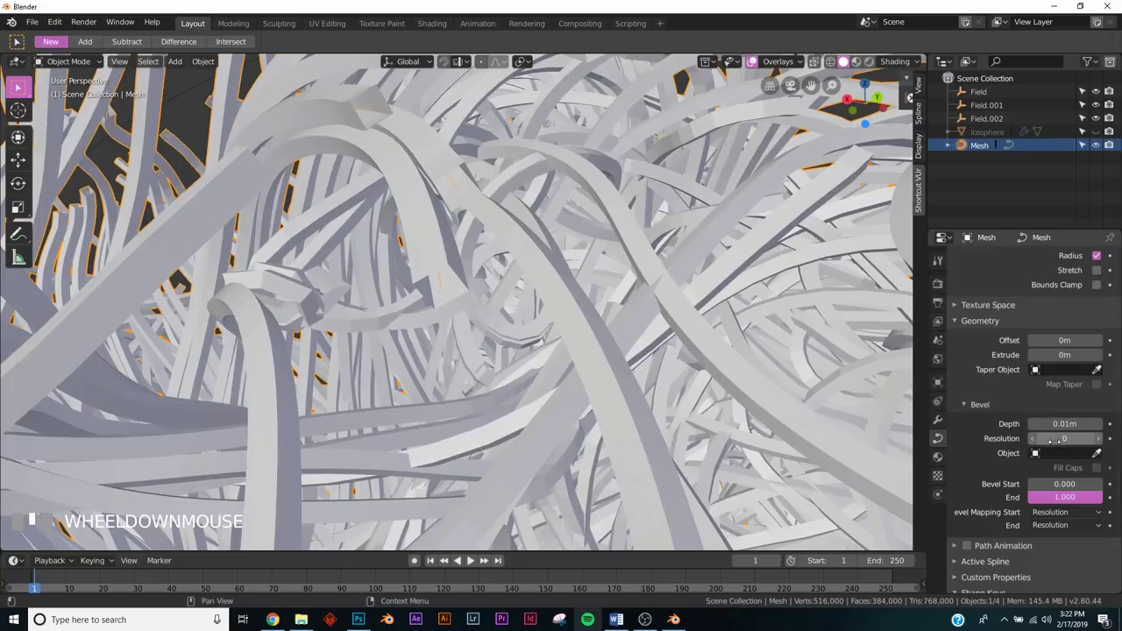
left_click(1054, 438)
key("KP_Enter")
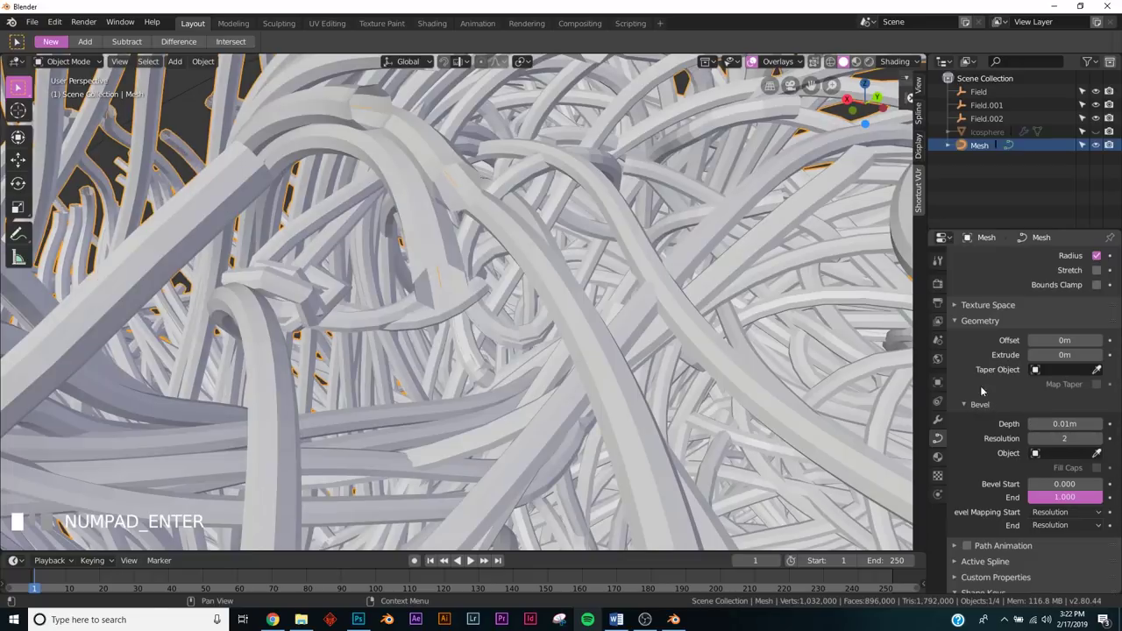
right_click(718, 187)
left_click(719, 187)
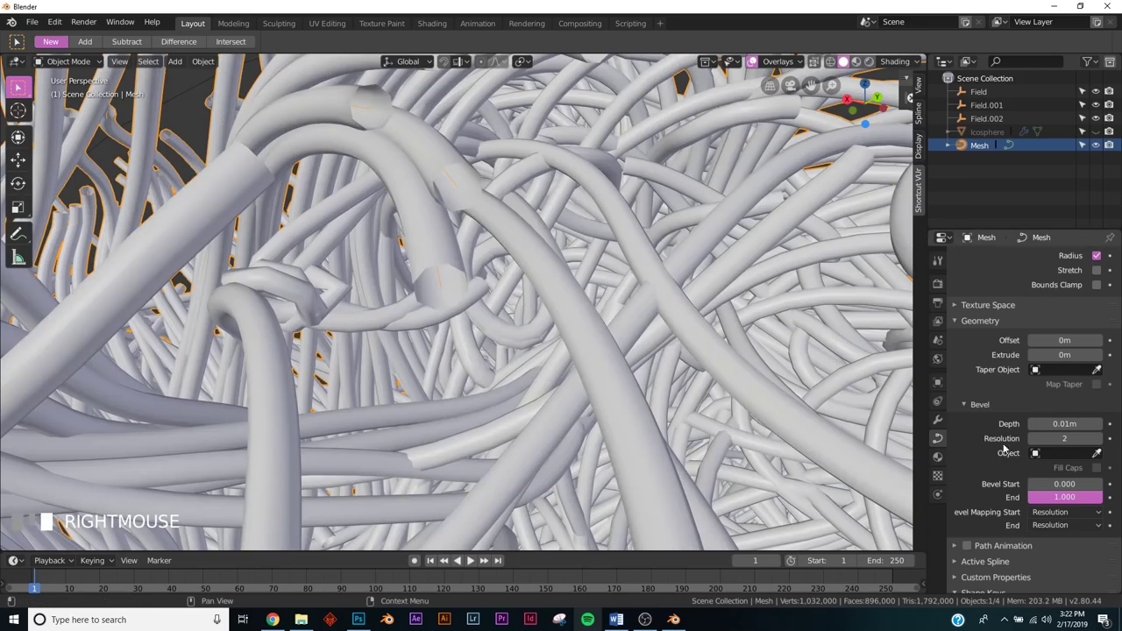
Step: Raise the strand curve's bevel resolution to 5 and find a close view of the outer strands
key("KP_Enter")
middle_click_drag(614, 421, 596, 351)
scroll(689, 443, "down", 5)
middle_click_drag(689, 443, 554, 295)
scroll(338, 386, "up", 3)
scroll(565, 309, "down", 2)
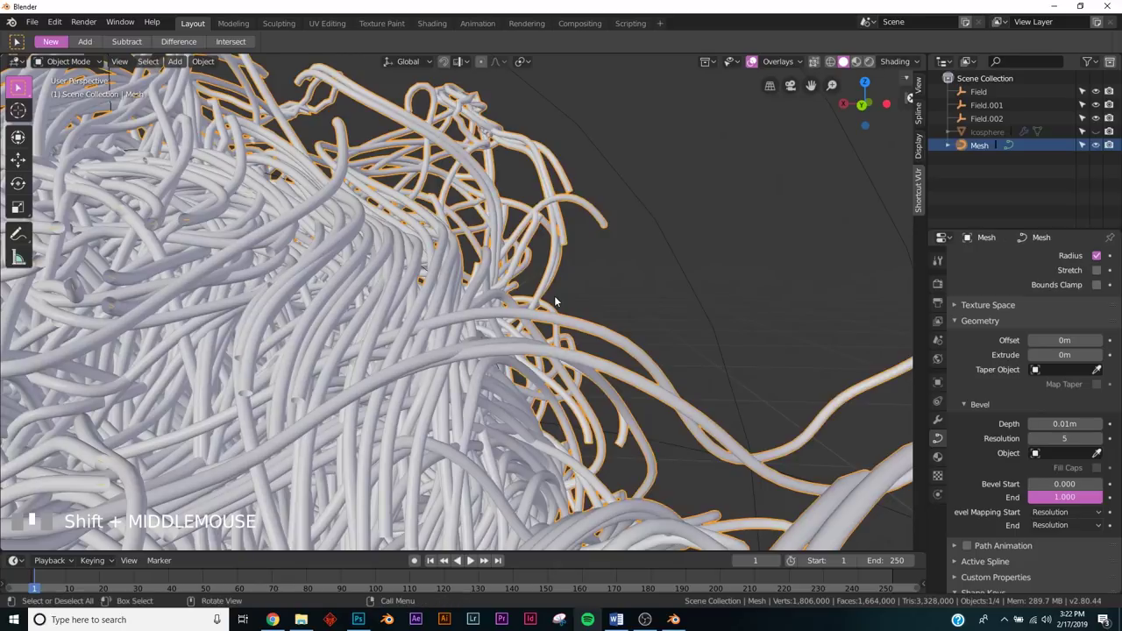
Step: Add a camera, look through it and set its focal length to 29 mm
key("shift+a")
left_click(521, 254)
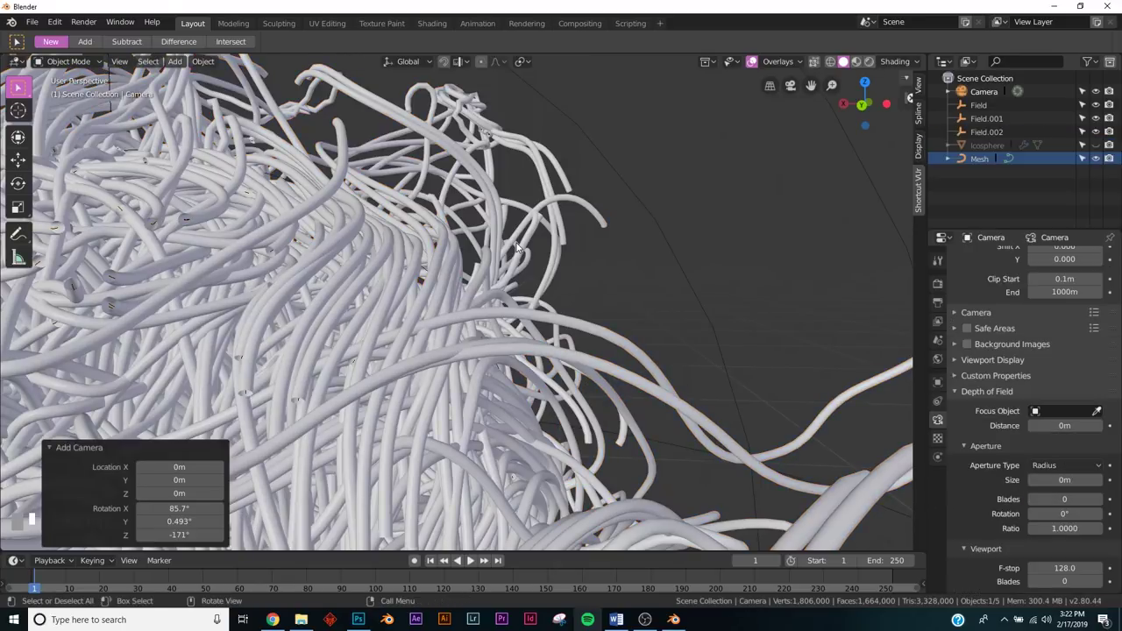
key("KP_0")
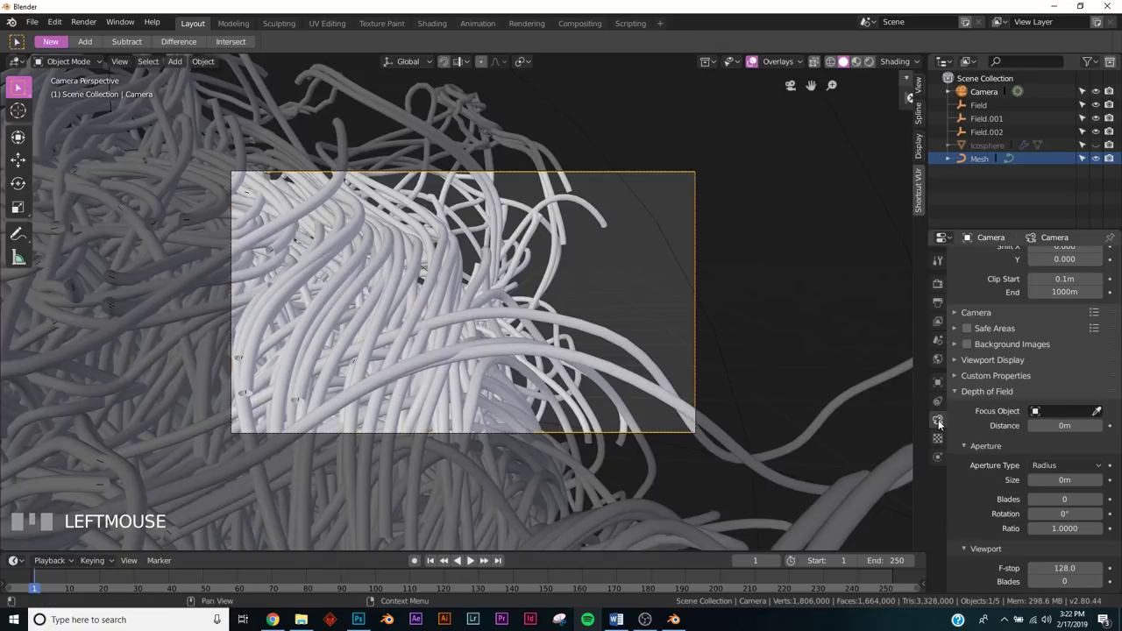
scroll(1040, 468, "up", 3)
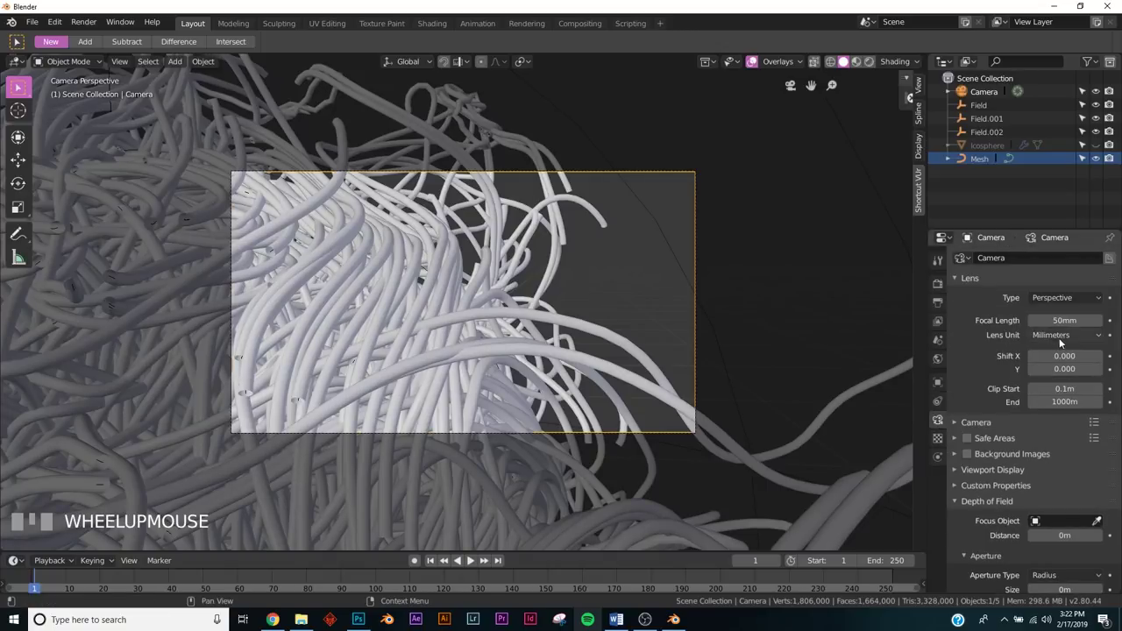
left_click_drag(1065, 320, 1035, 320)
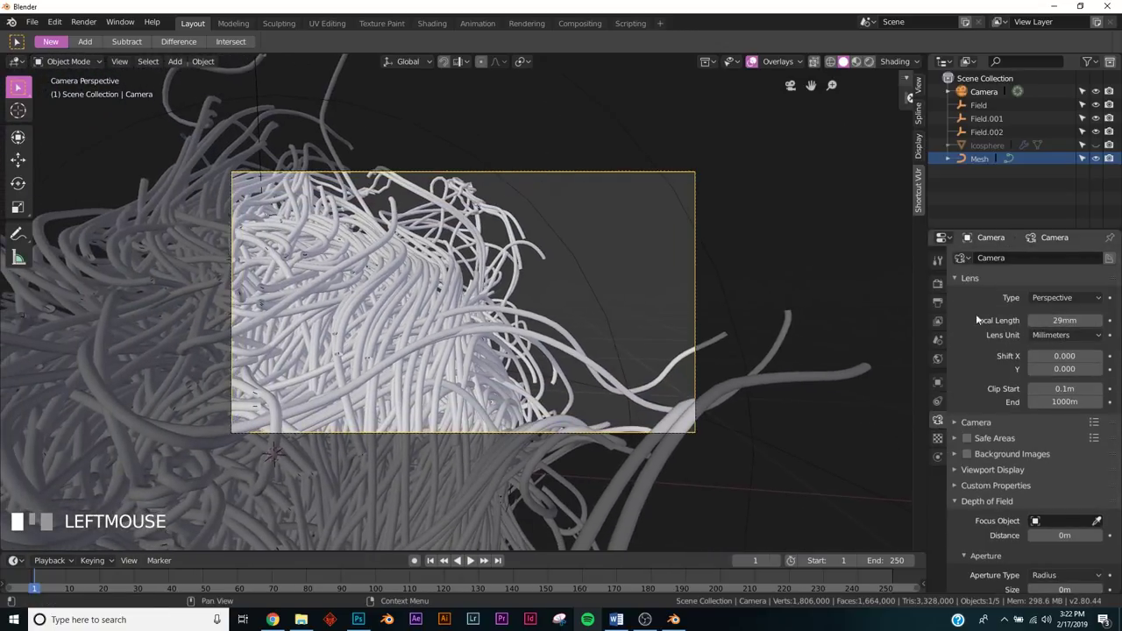
Step: Lower the camera about 0.42 m and trackball-rotate it about -67.6° and -11.5° to frame the strands diagonally
key("g")
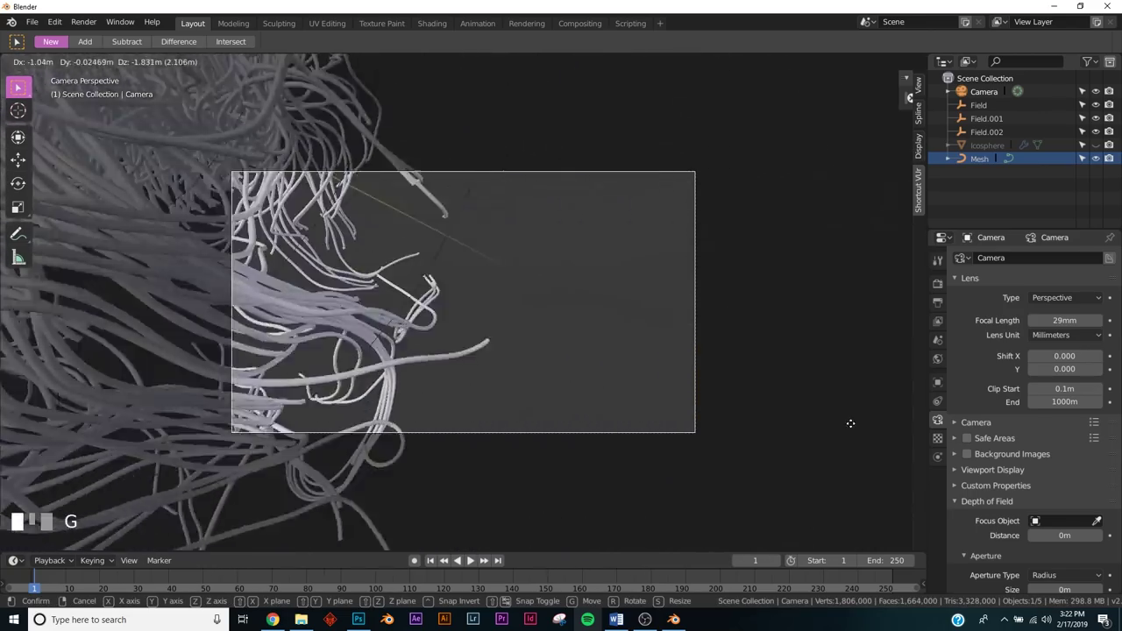
right_click(825, 344)
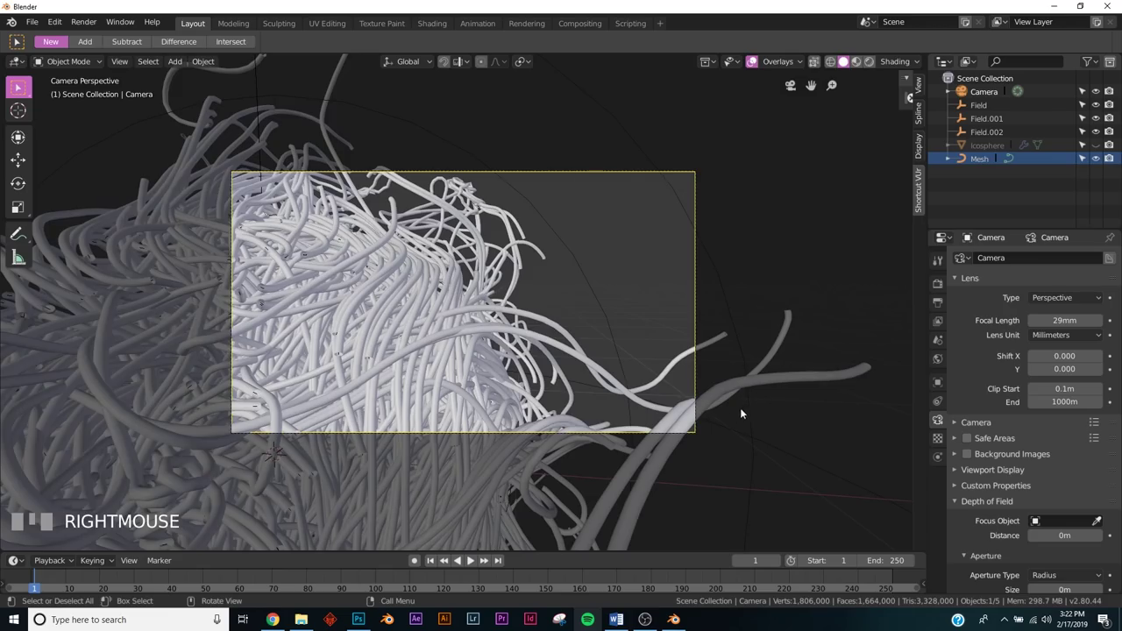
key("g")
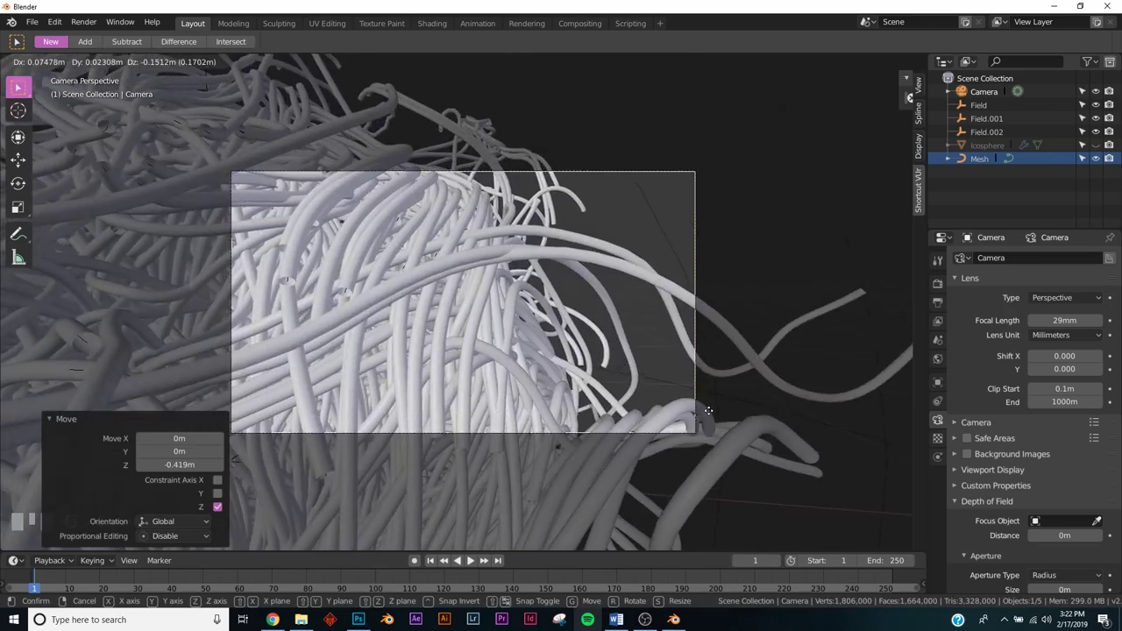
left_click(709, 411)
key("r")
key("r")
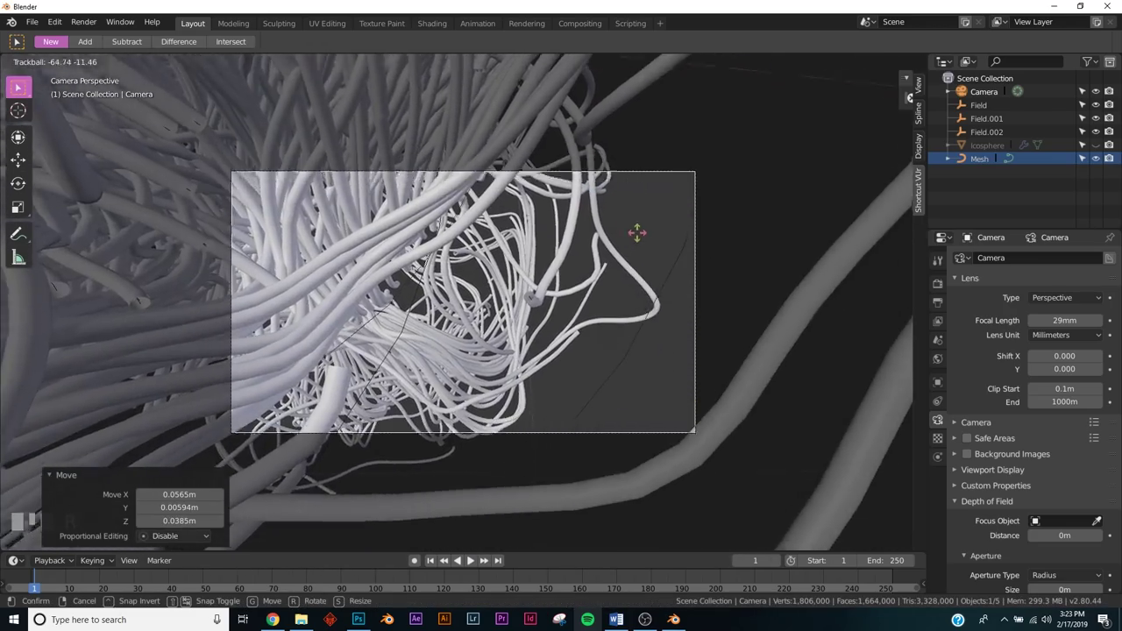
left_click(638, 235)
Step: Refine the camera framing with small free moves and a shift of about 0.09 m along its local Z axis
key("g")
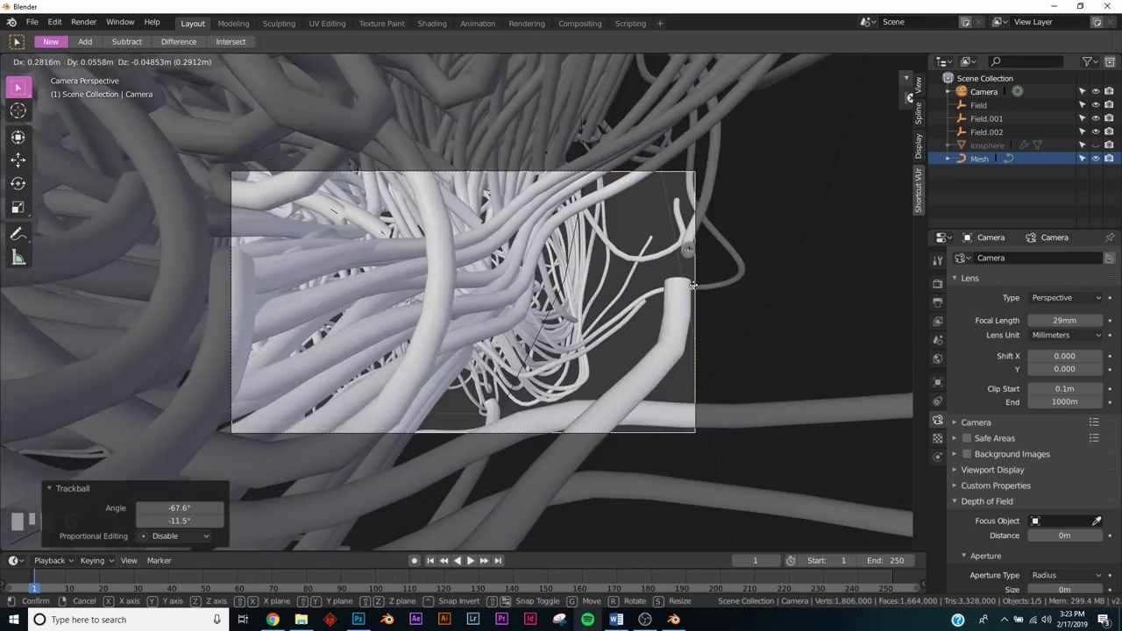
left_click(704, 282)
key("z")
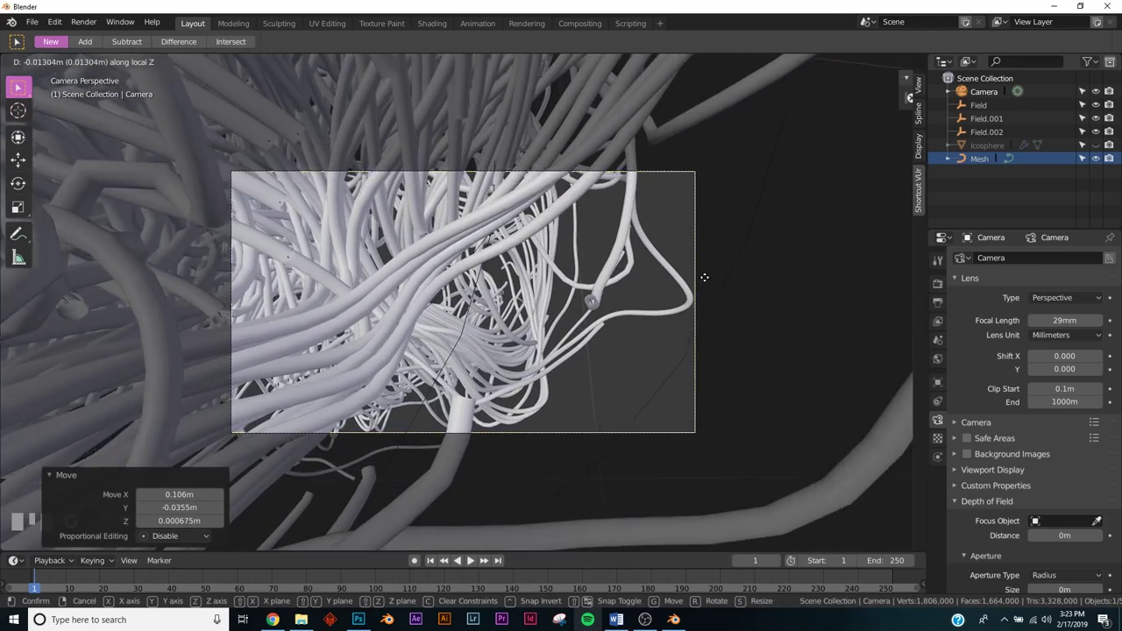
left_click(704, 297)
key("g")
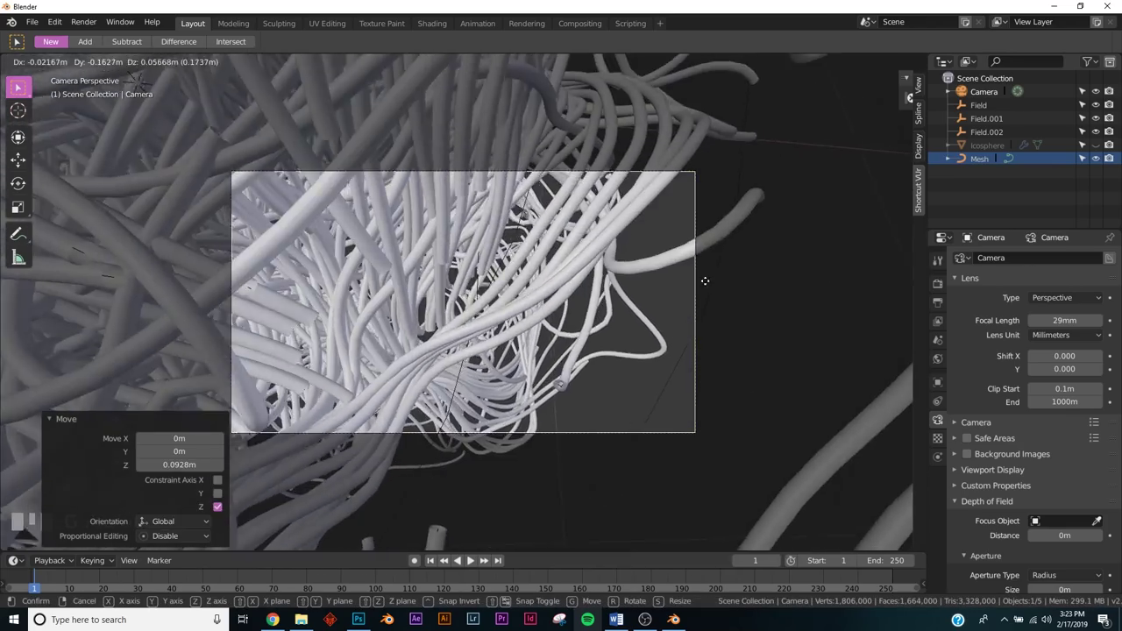
left_click(706, 287)
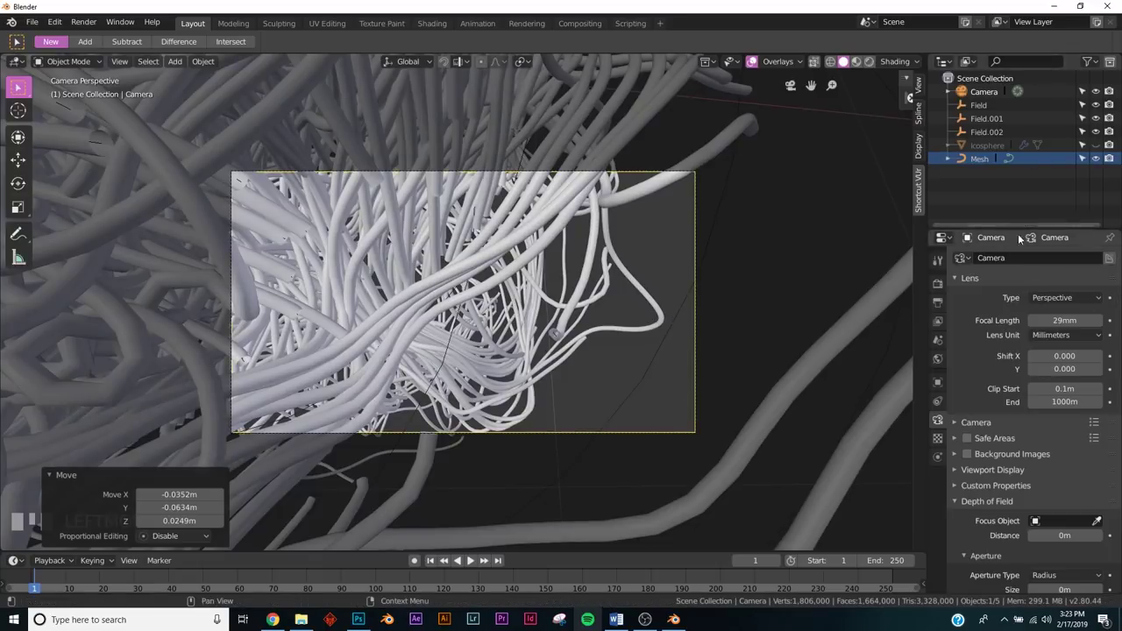
Step: Darken the area outside the camera frame by setting the camera's passepartout alpha to about 0.612
left_click(984, 92)
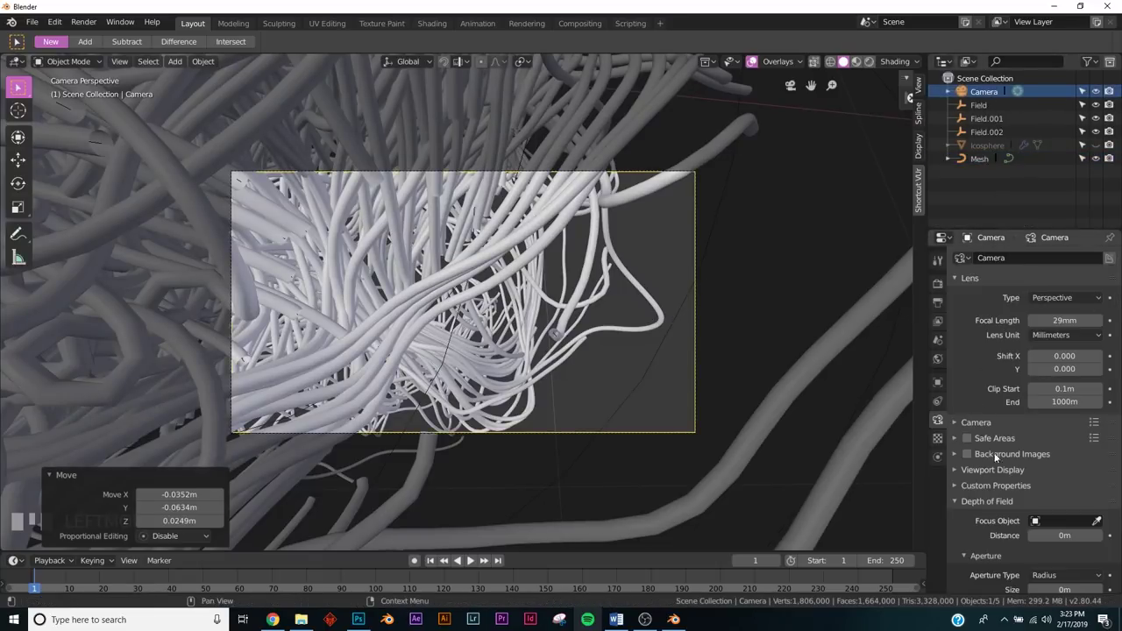
scroll(1066, 542, "down", 3)
left_click(993, 361)
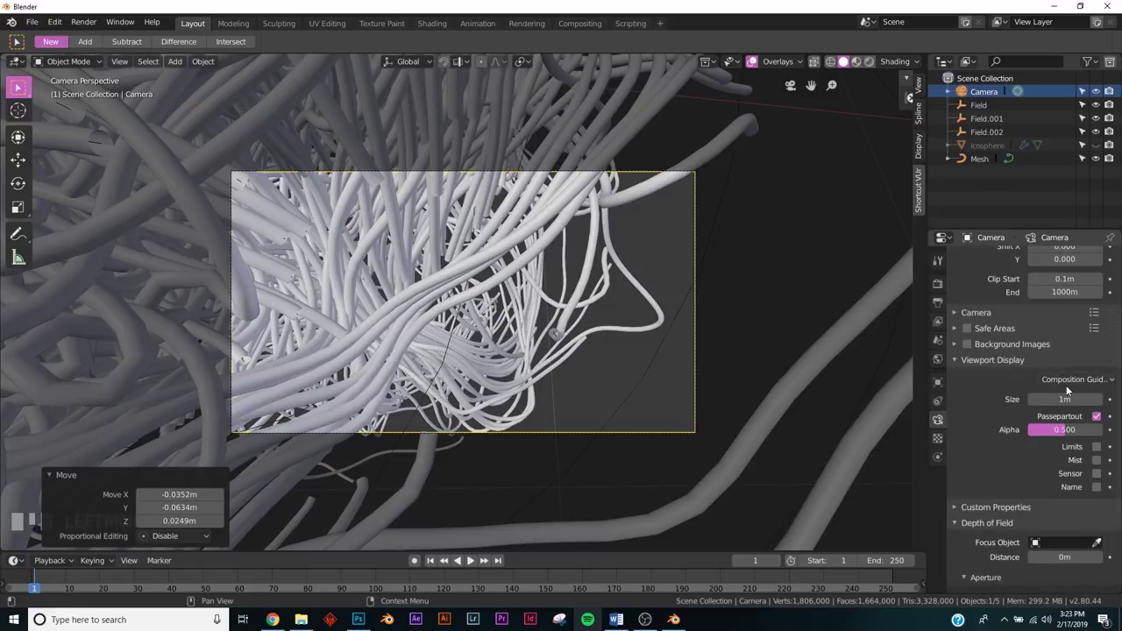
left_click_drag(1064, 431, 1107, 430)
scroll(544, 449, "up", 4)
scroll(545, 449, "down", 2)
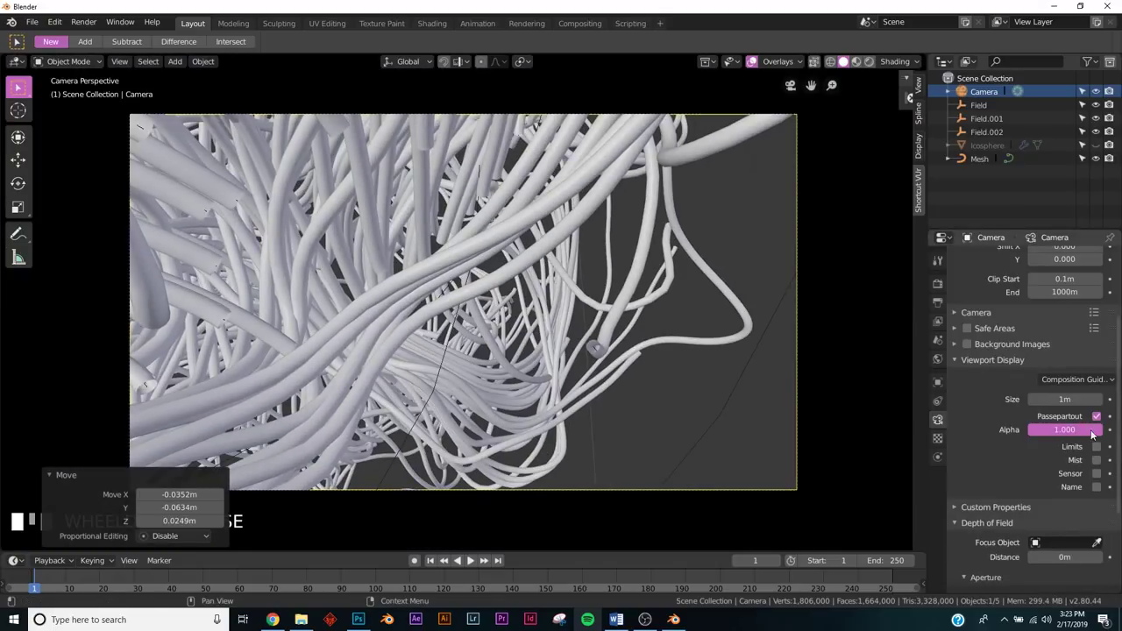
left_click_drag(1092, 430, 1074, 430)
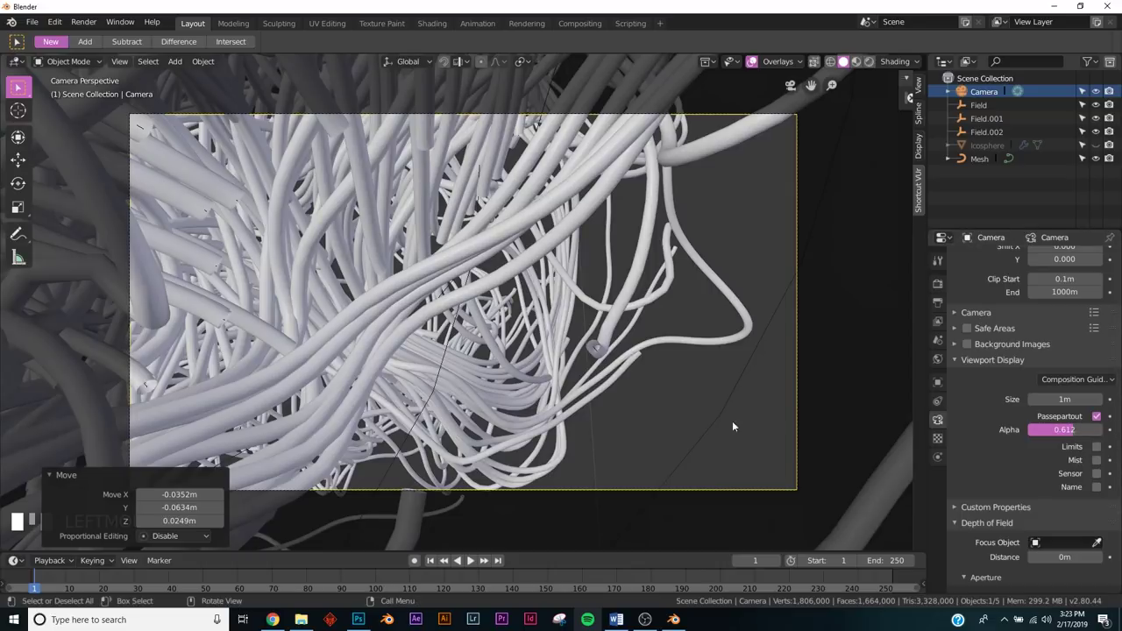
Step: Collapse the Move operation settings and switch the camera view to LookDev shading
left_click(84, 481)
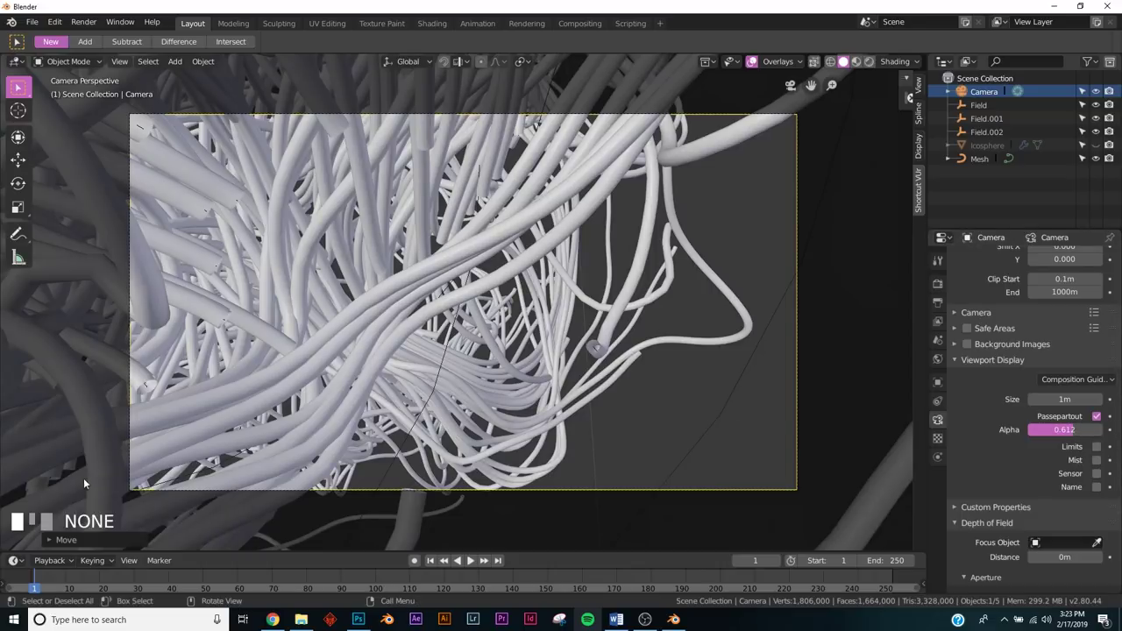
key("z")
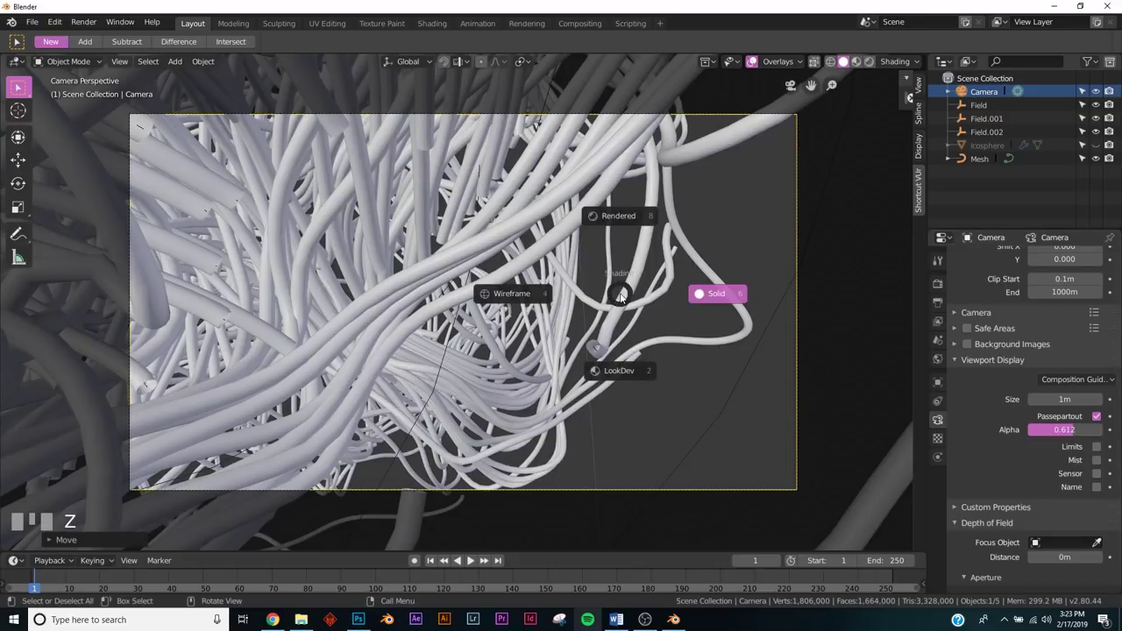
left_click(487, 454)
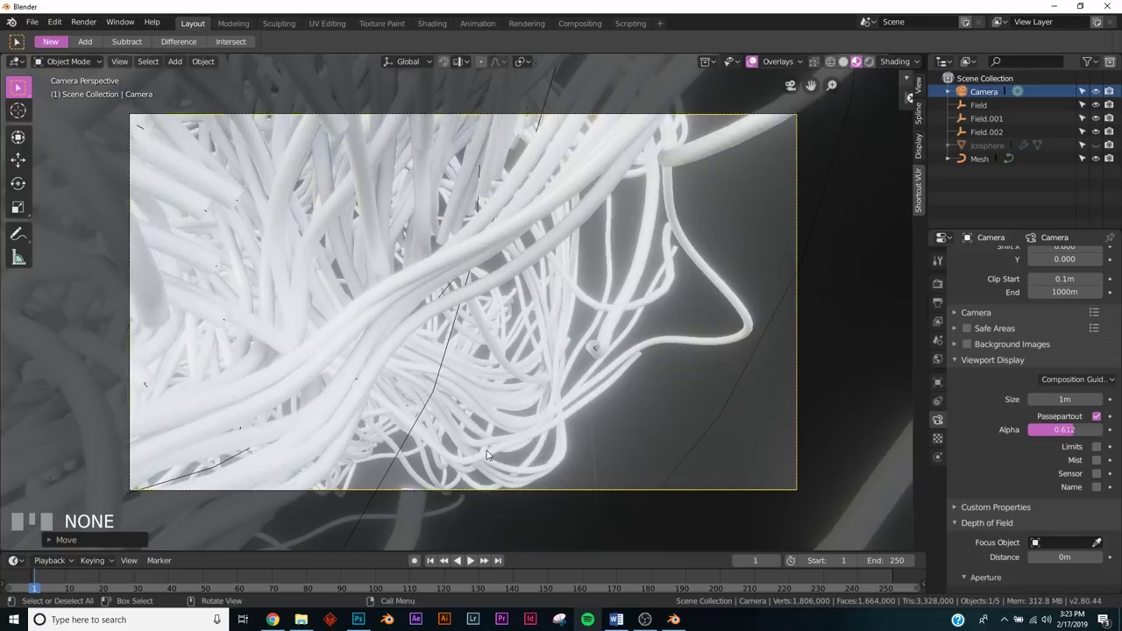
Step: Give the strands curve a new Principled BSDF material and raise its Metallic value to 1.000
left_click(394, 263)
left_click(938, 457)
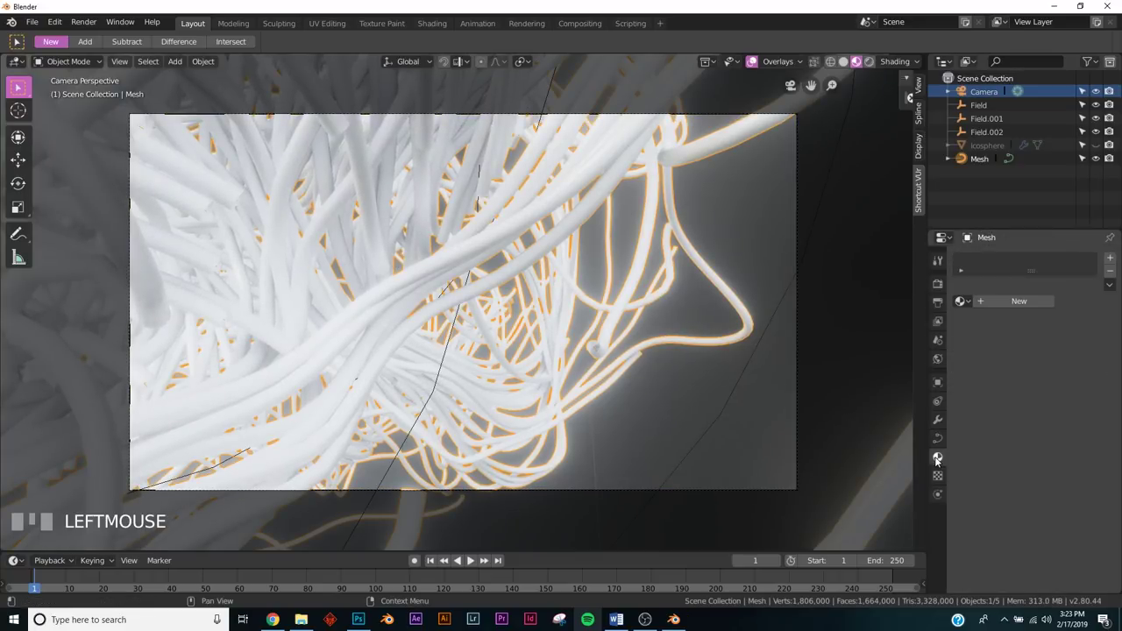
left_click(1018, 302)
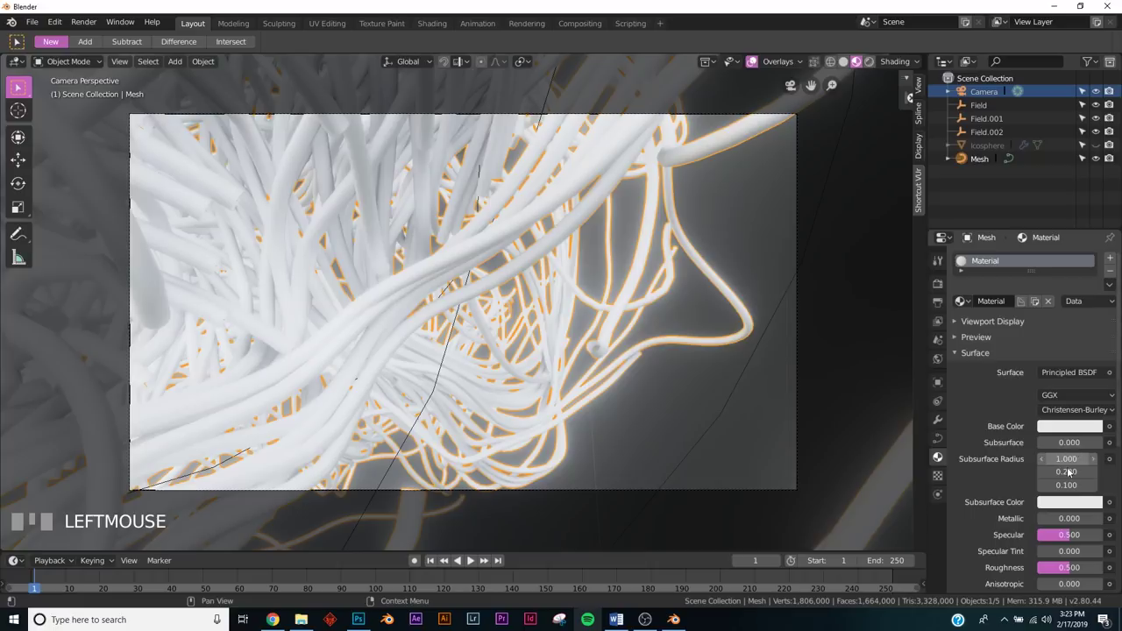
left_click_drag(1064, 520, 1102, 519)
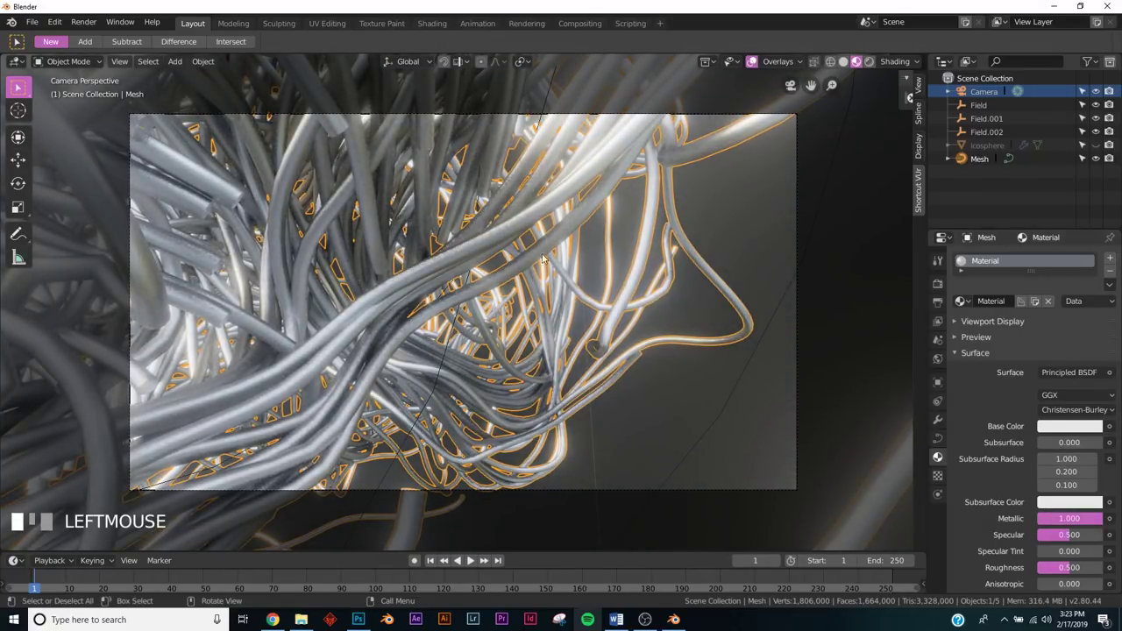
Step: Delete the selected object and add an area light to the scene
key("Delete")
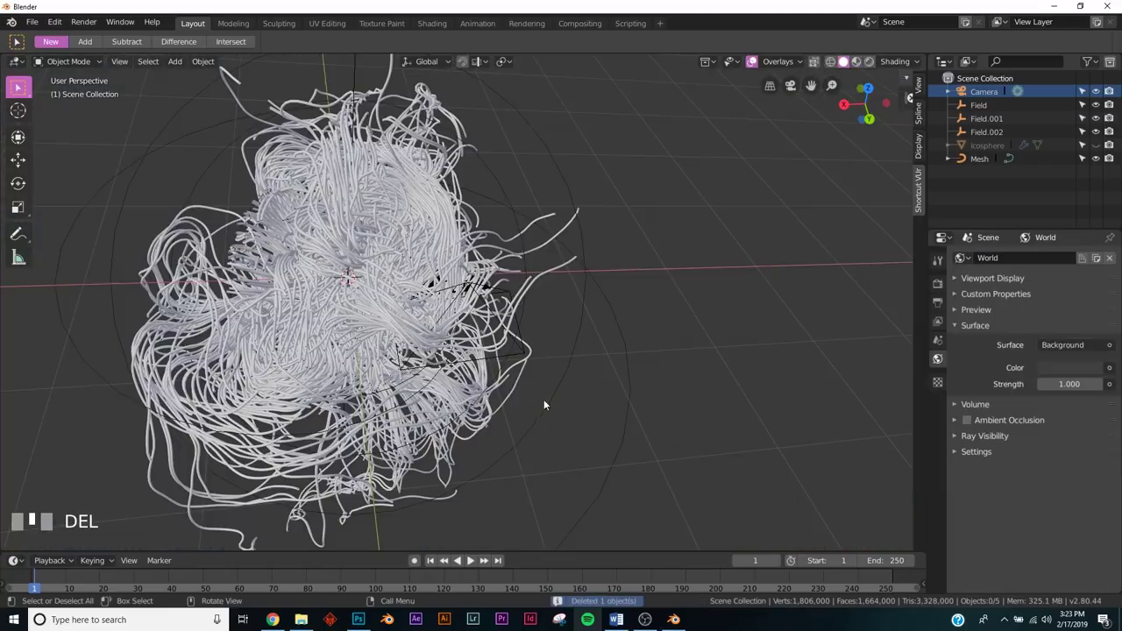
key("shift+a")
mouse_move(376, 326)
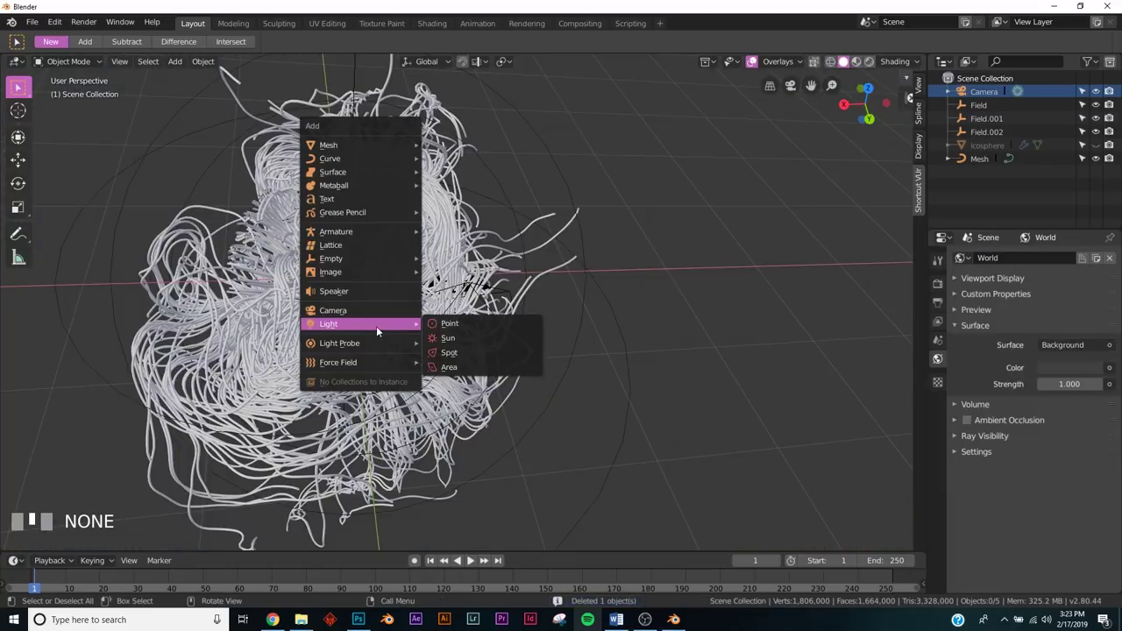
left_click(445, 366)
Step: Move the area light out from the centre of the strands to one side, clear of them near the X axis
middle_click_drag(420, 345, 206, 210)
scroll(514, 290, "up", 2)
left_click(18, 137)
middle_click_drag(194, 251, 412, 333)
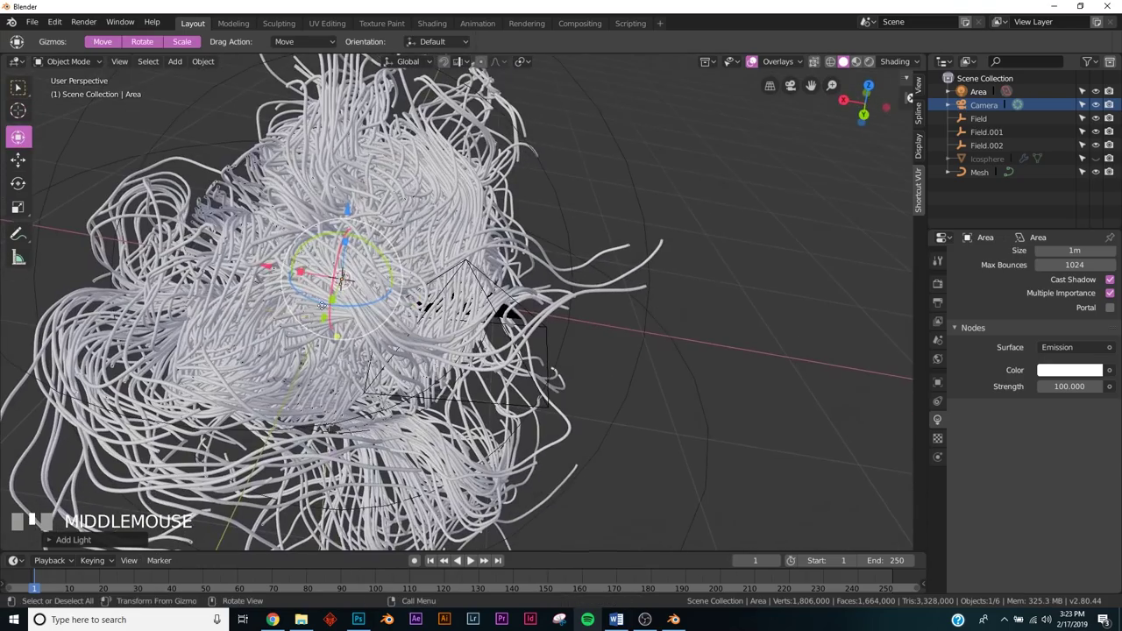
left_click_drag(385, 287, 676, 369)
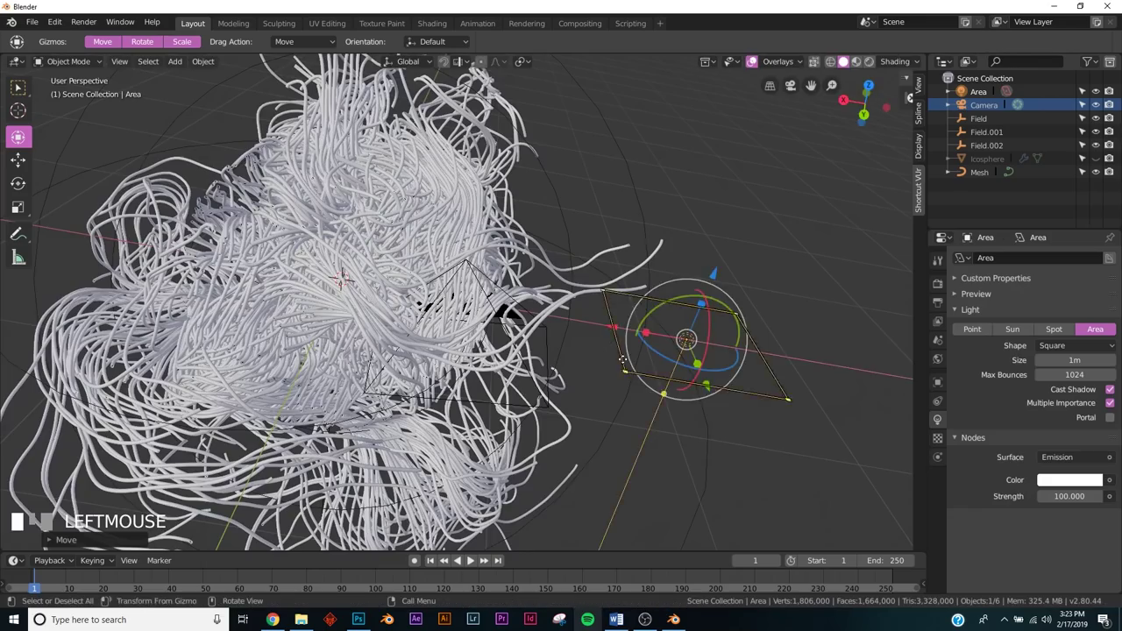
middle_click_drag(675, 369, 640, 364)
key("KP_0")
key("KP_0")
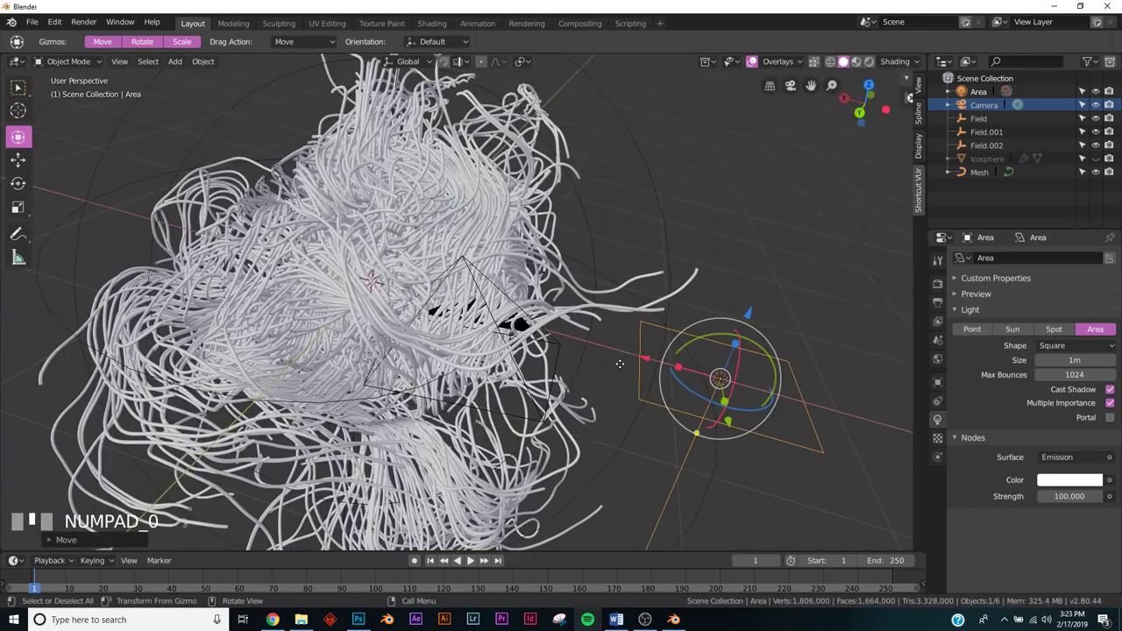
Step: Enlarge the area light and trackball-rotate it to face the strands
middle_click_drag(631, 368, 658, 394)
scroll(658, 394, "up", 2)
scroll(641, 389, "down", 2)
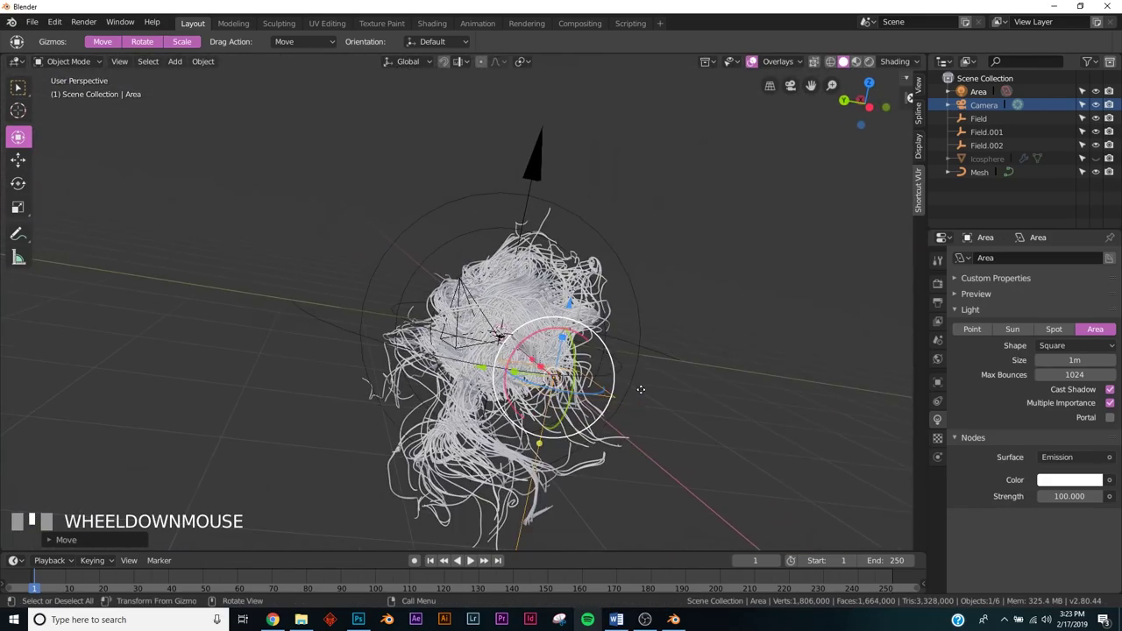
key("s")
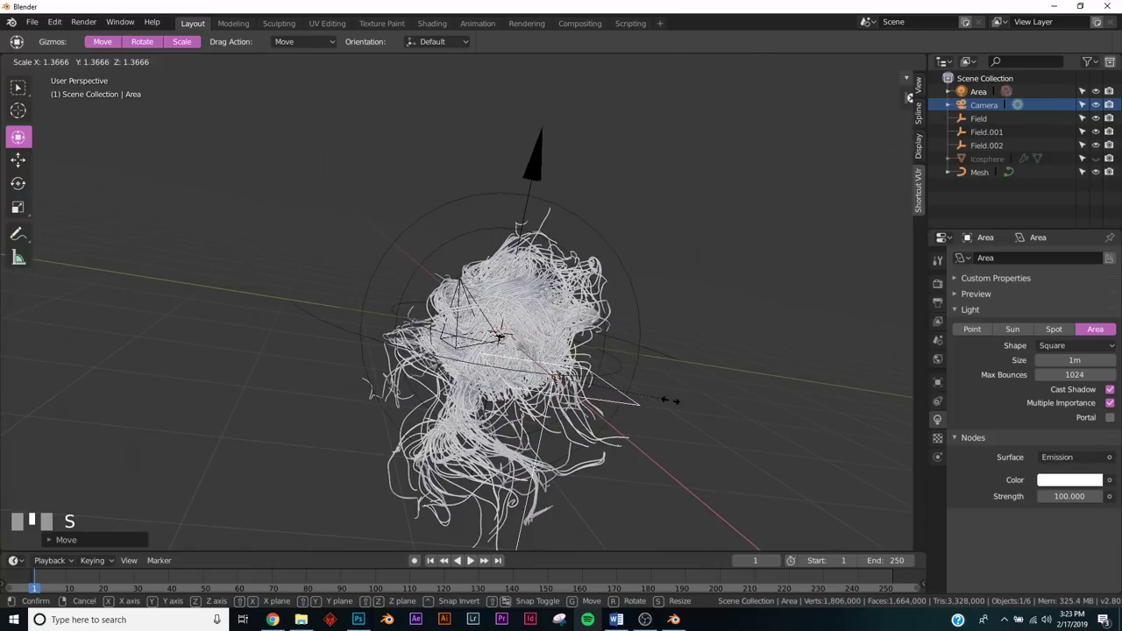
scroll(674, 401, "up", 2)
middle_click_drag(674, 401, 343, 313, "shift")
key("r")
key("r")
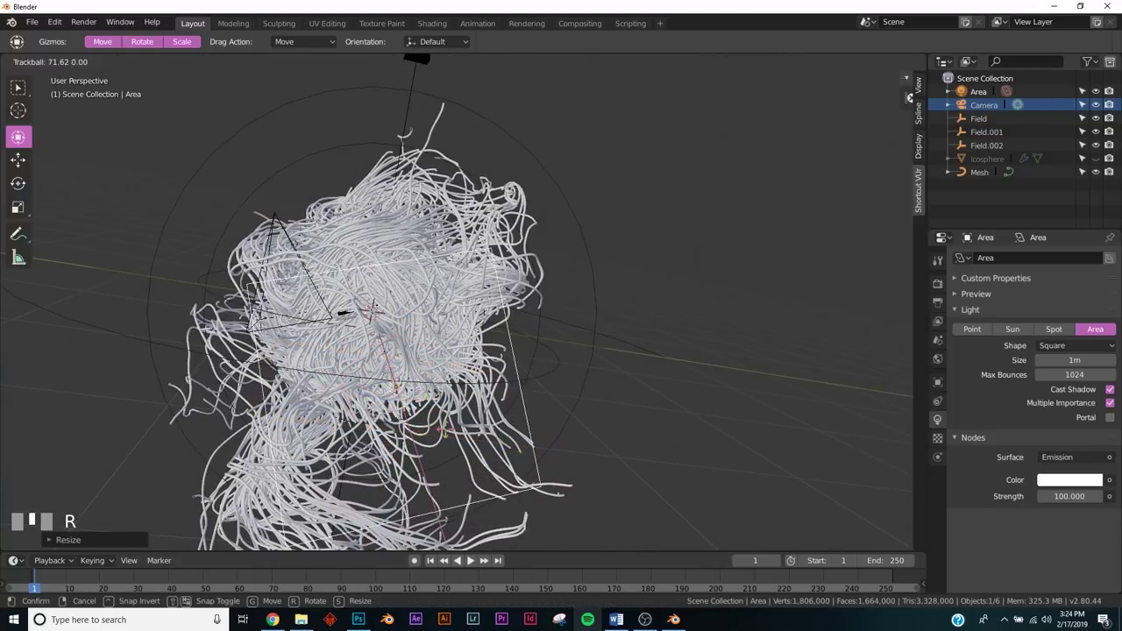
left_click(452, 443)
Step: Preview the strands through the camera in rendered shading with nothing selected, and return to solid shading
key("KP_0")
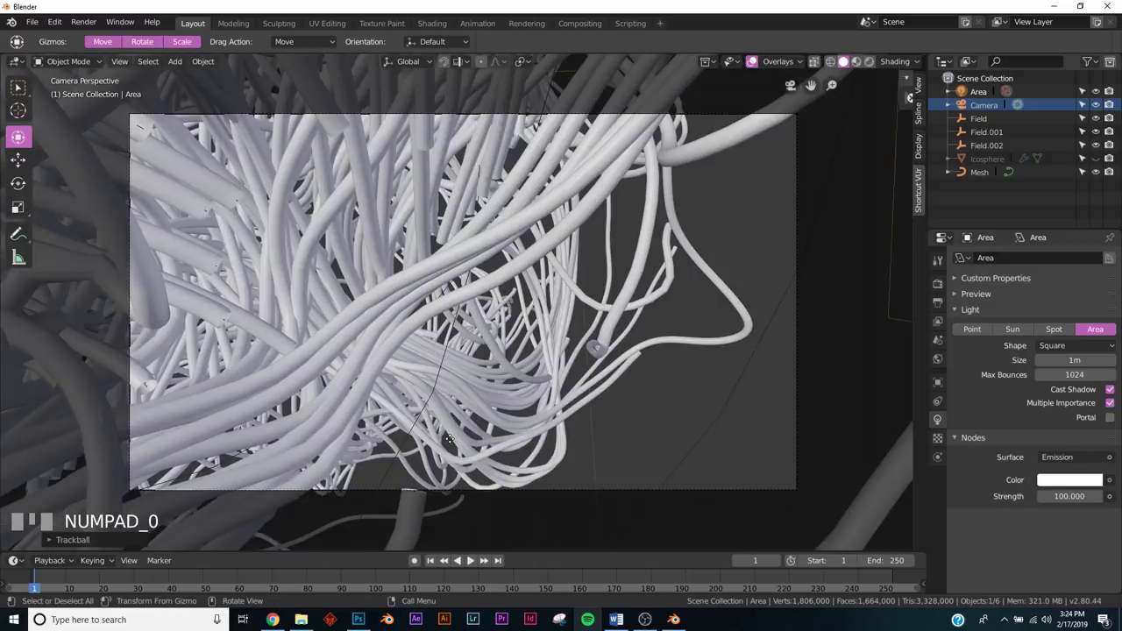
left_click(691, 396)
key("z")
left_click(683, 318)
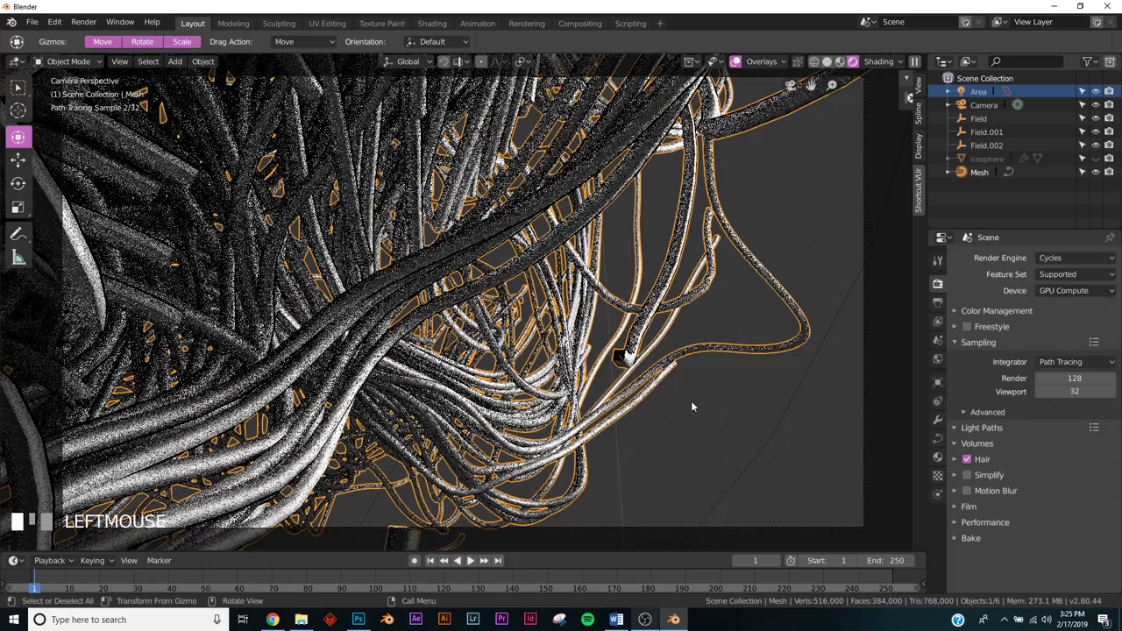
left_click(691, 403)
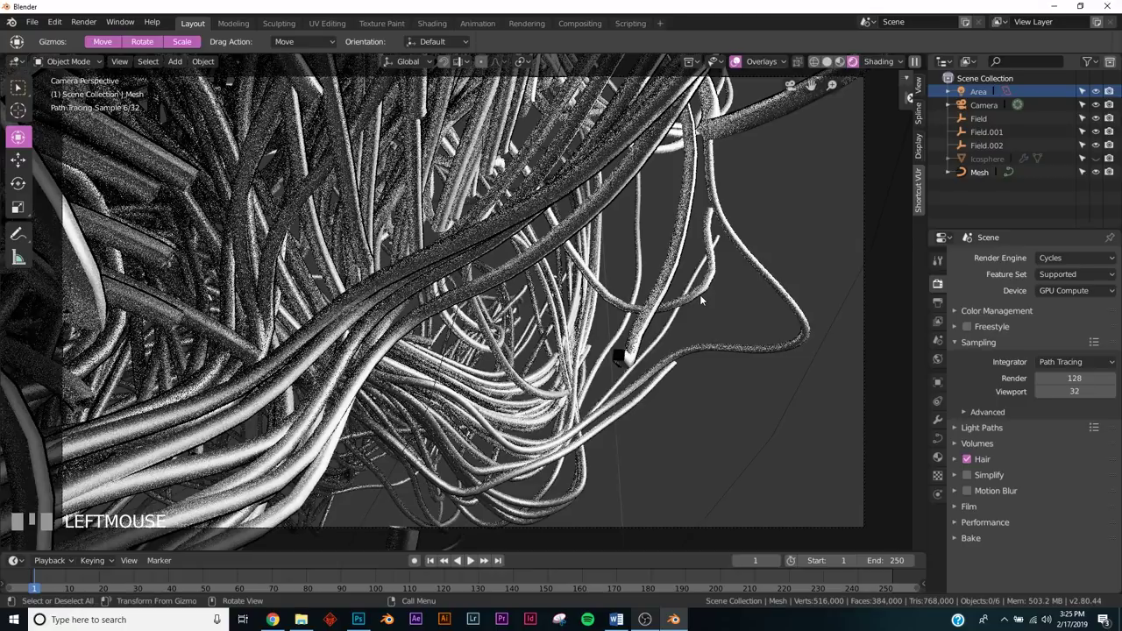
key("z")
left_click(807, 373)
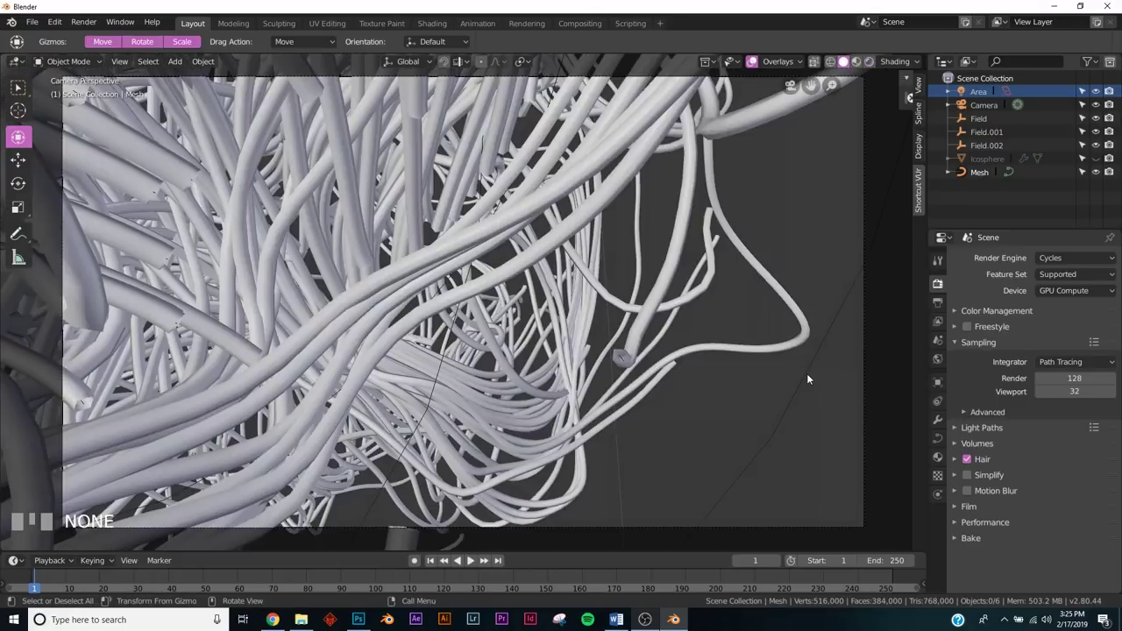
Step: Set the world background colour to black and preview the camera view in rendered shading
left_click(938, 360)
left_click(1070, 368)
left_click_drag(1098, 228, 1098, 273)
left_click(693, 321)
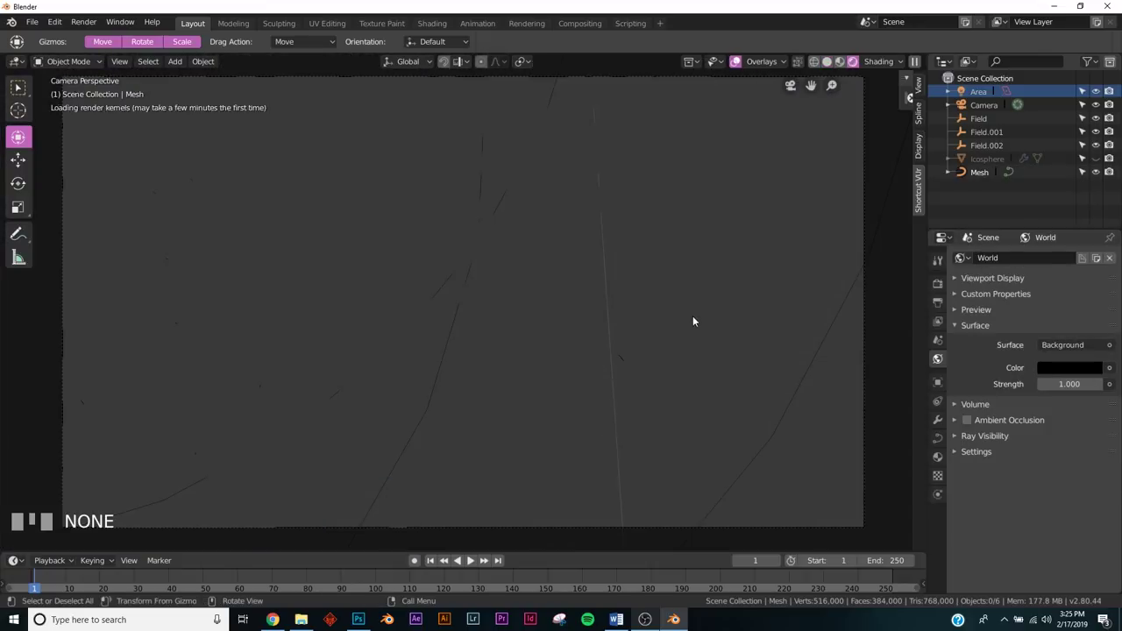
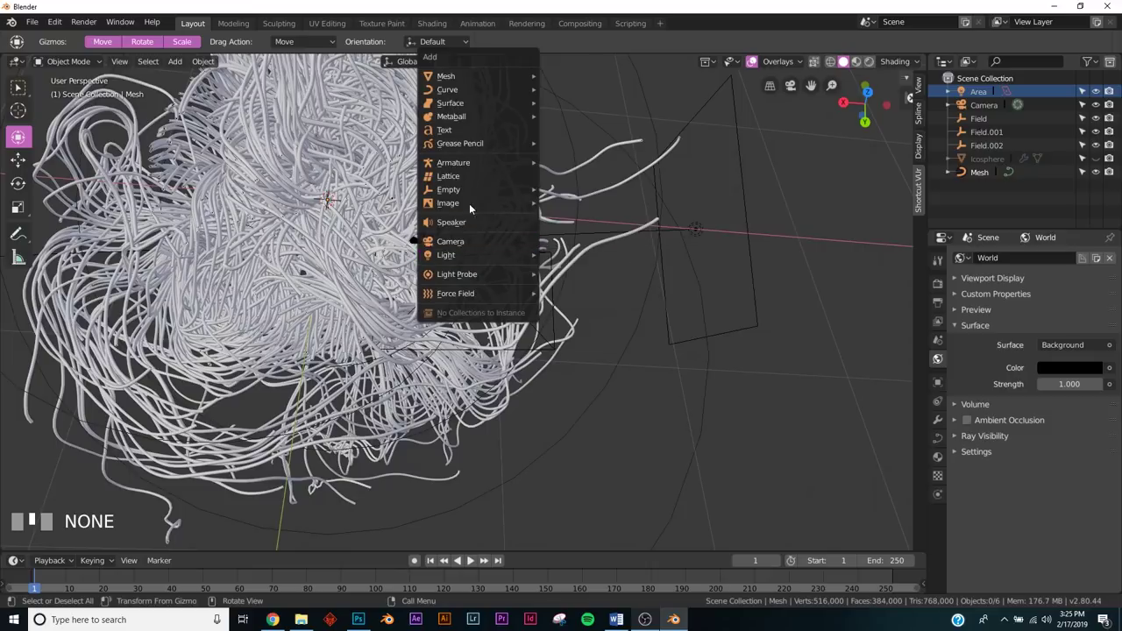
Step: Add a UV sphere, scale it up to enclose the strands and the camera, and return to the camera view
mouse_move(462, 79)
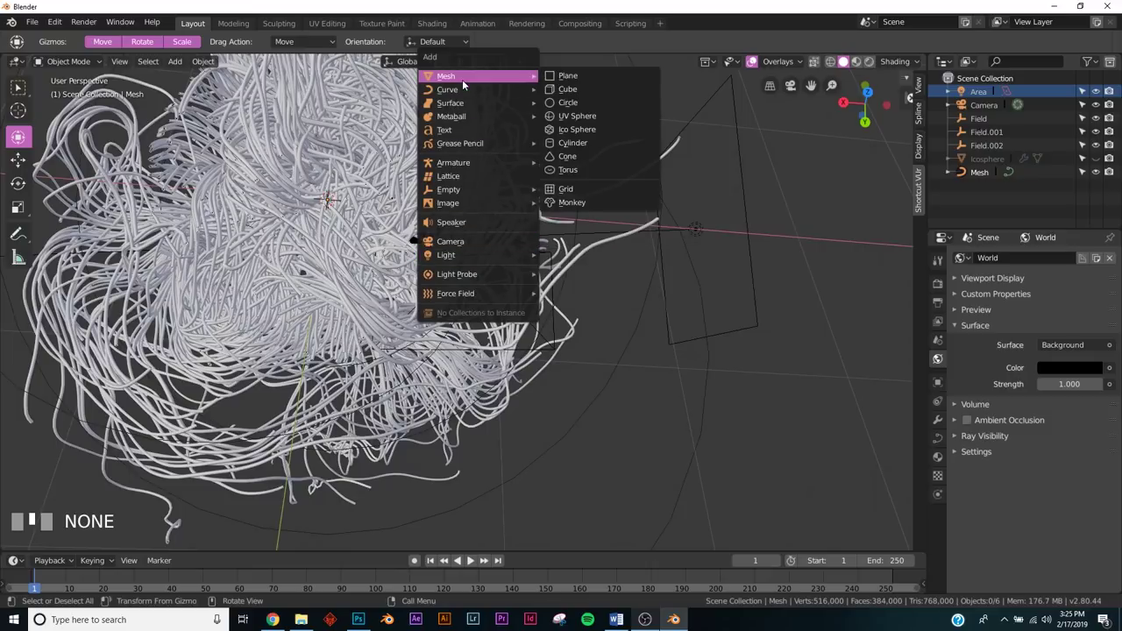
left_click(584, 115)
scroll(488, 303, "down", 5)
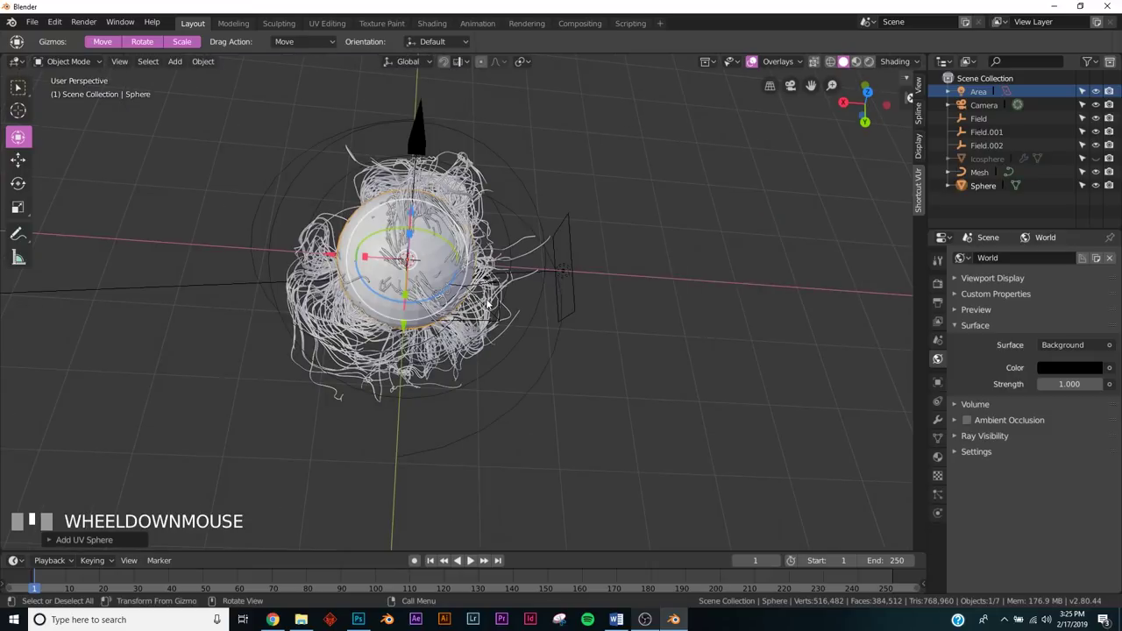
key("s")
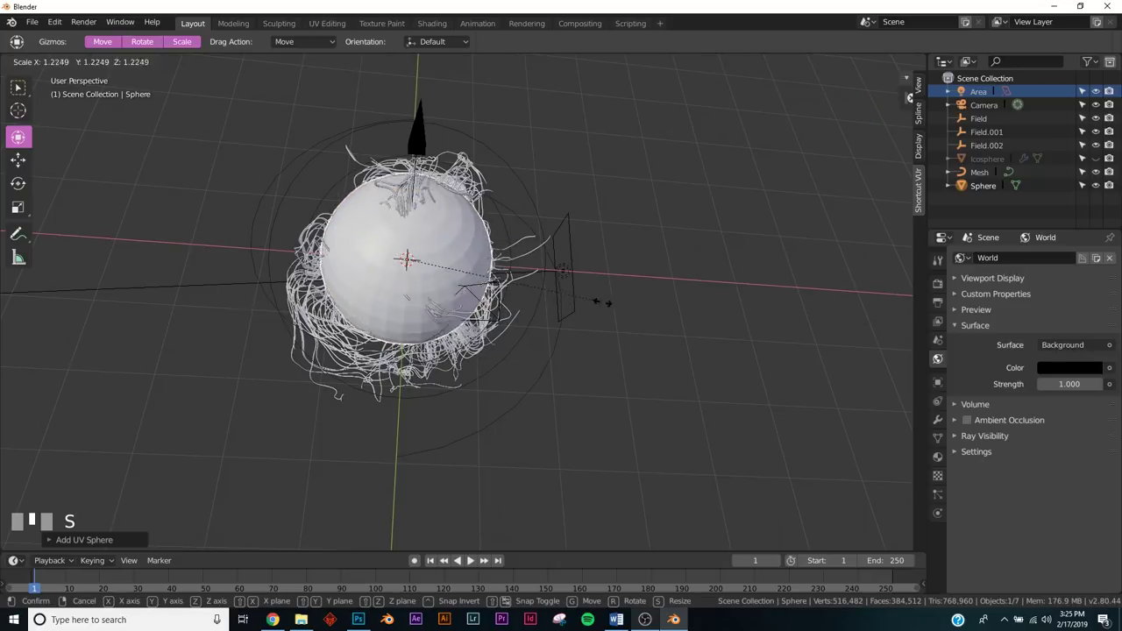
left_click(118, 332)
key("KP_0")
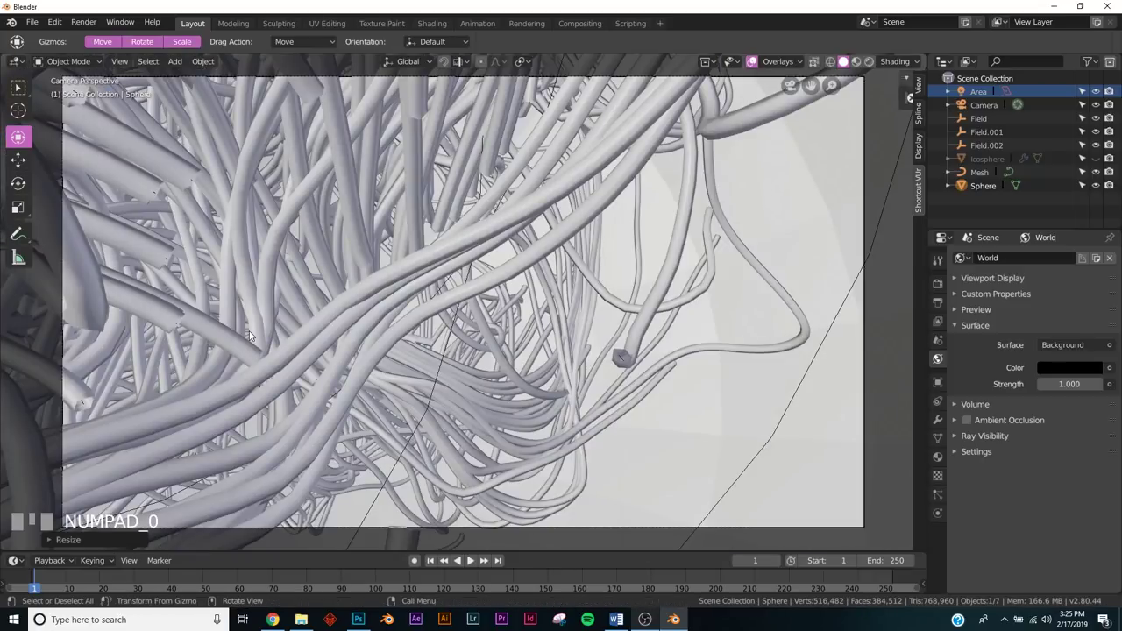
Step: Give the enclosing sphere a new material with Principled Volume as its surface shader
left_click(939, 457)
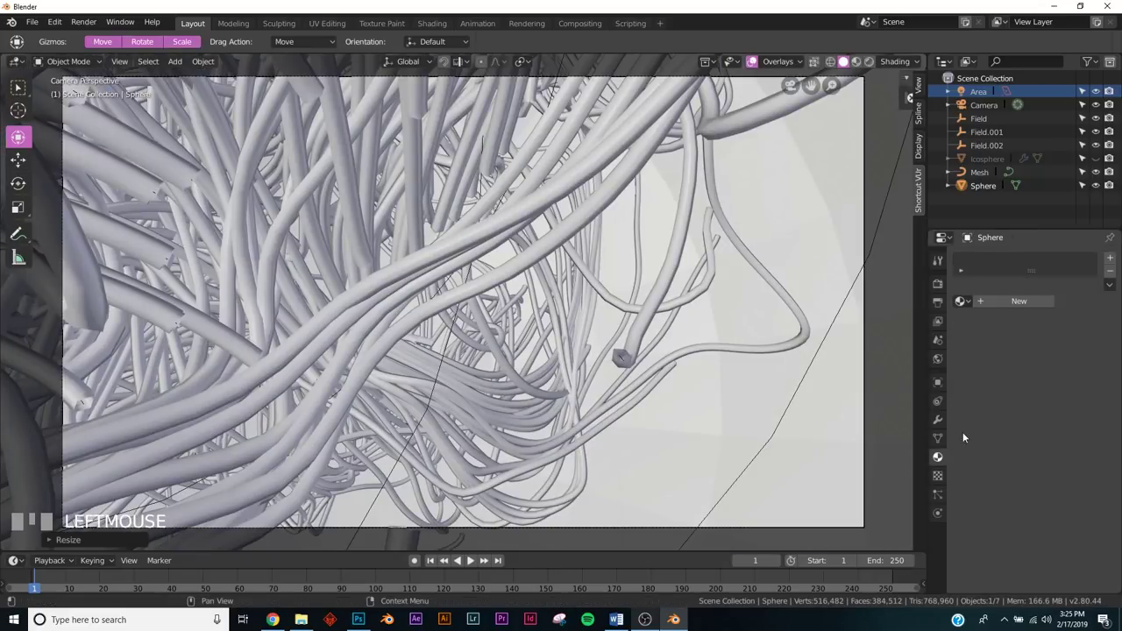
left_click(1005, 302)
left_click(1055, 372)
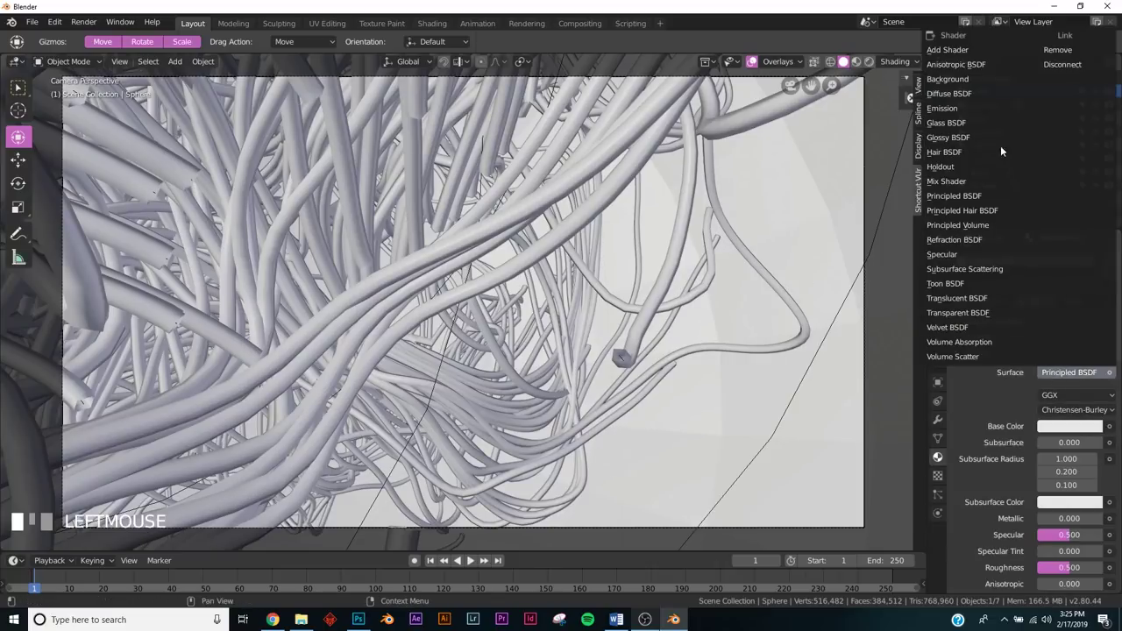
left_click(969, 226)
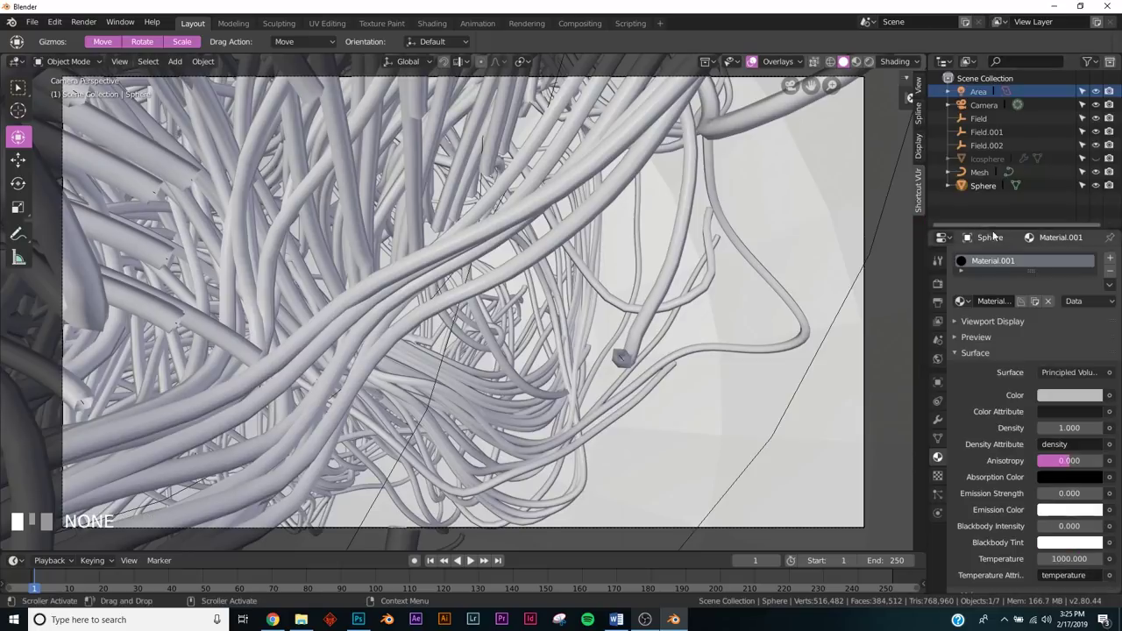
Step: In the Shading workspace, reconnect the sphere's Principled Volume to the Material Output's Volume input and set its density to 0.1
left_click(430, 29)
key("KP_0")
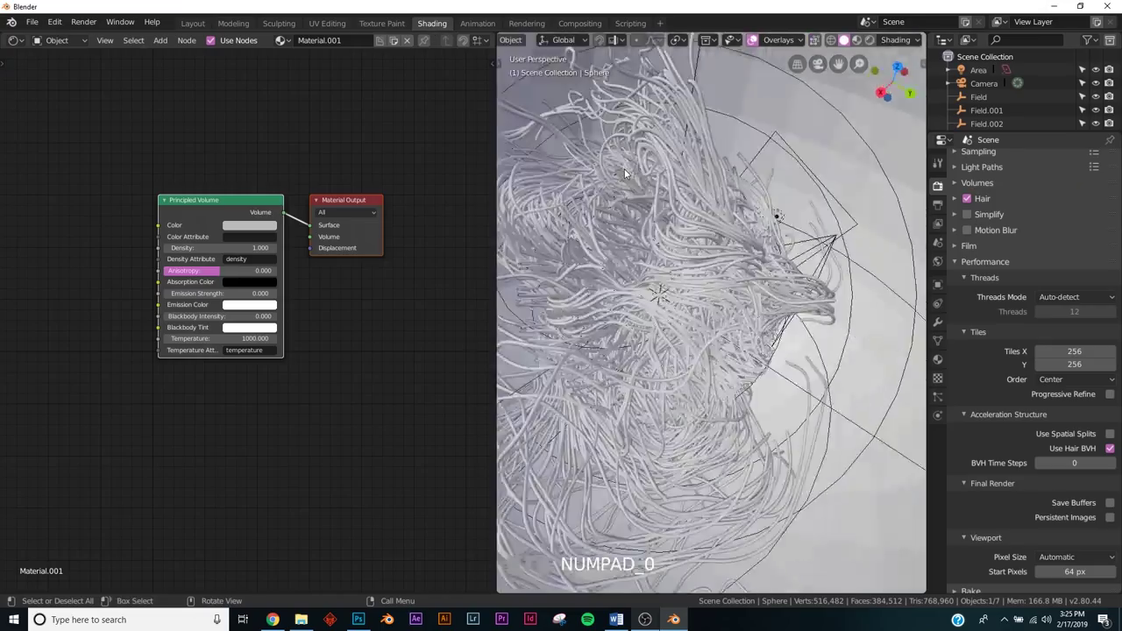
scroll(628, 173, "up", 2)
scroll(333, 299, "up", 4)
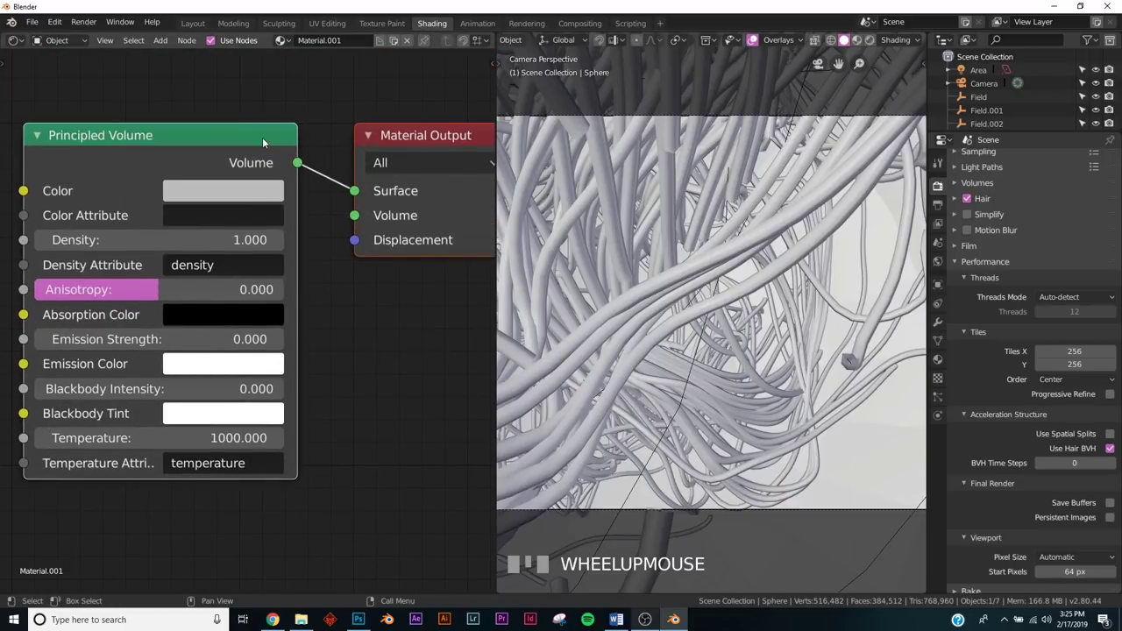
mouse_move(355, 190)
left_mouse_down()
mouse_move(336, 215)
mouse_move(355, 212)
left_mouse_up()
left_click(176, 241)
type("0.1")
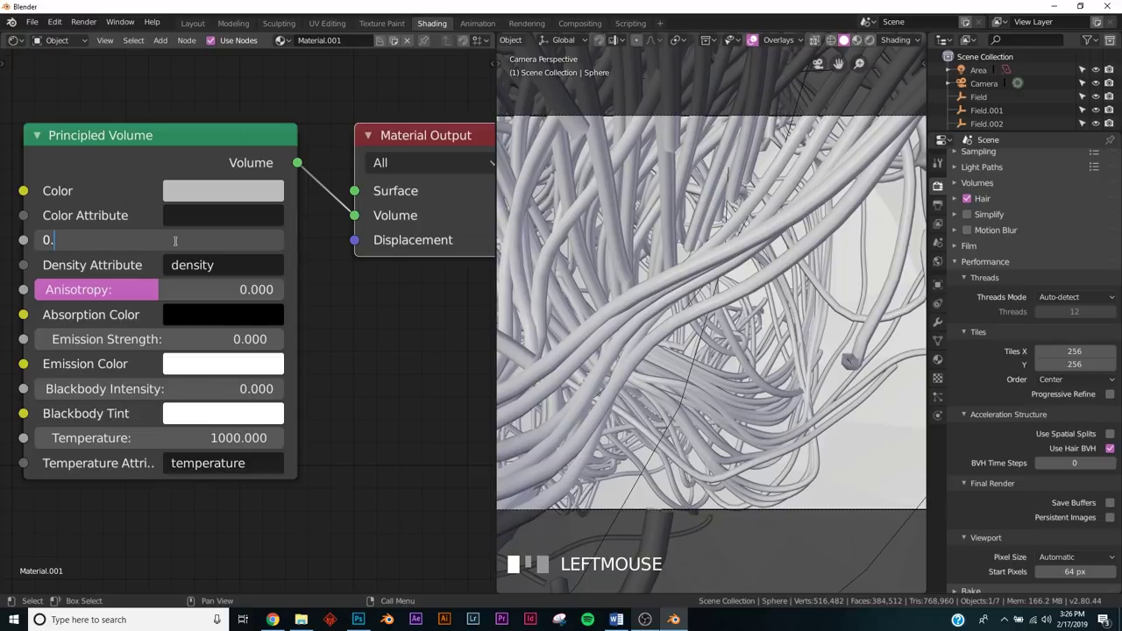
key("KP_Enter")
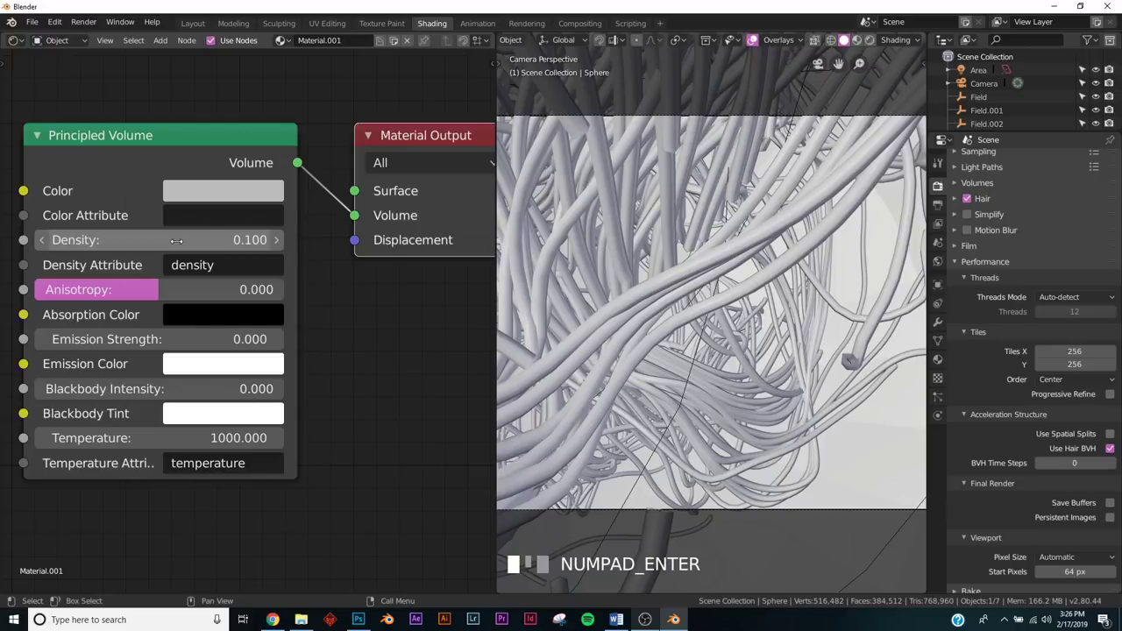
Step: Preview the volumetric sphere in rendered shading in the Layout workspace and return to solid shading
left_click(193, 23)
key("z")
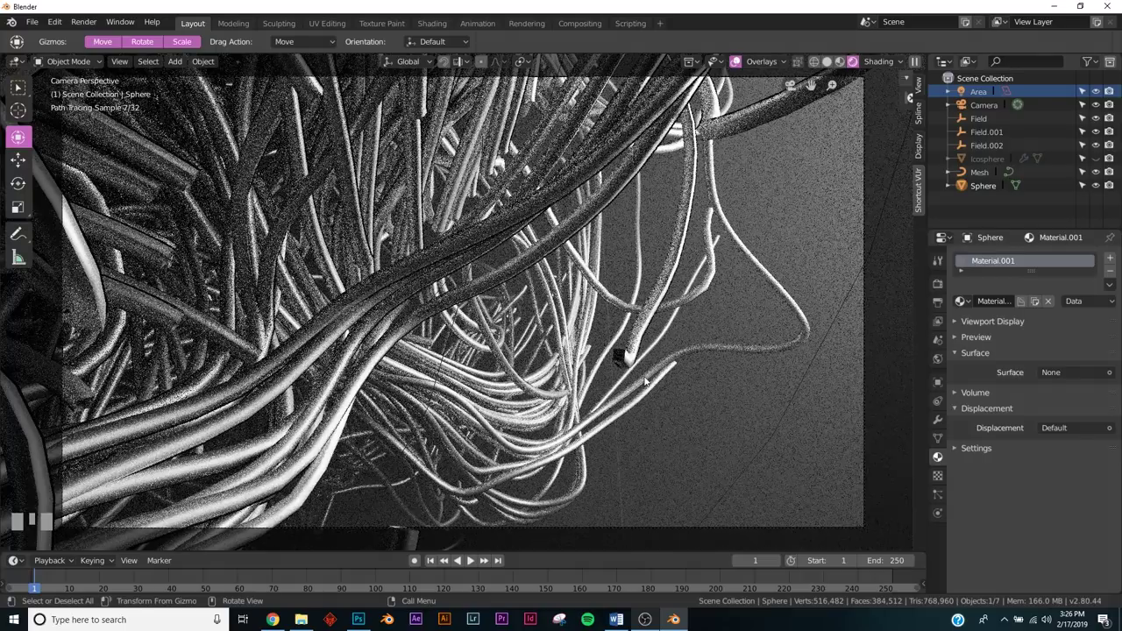
key("z")
left_click(749, 384)
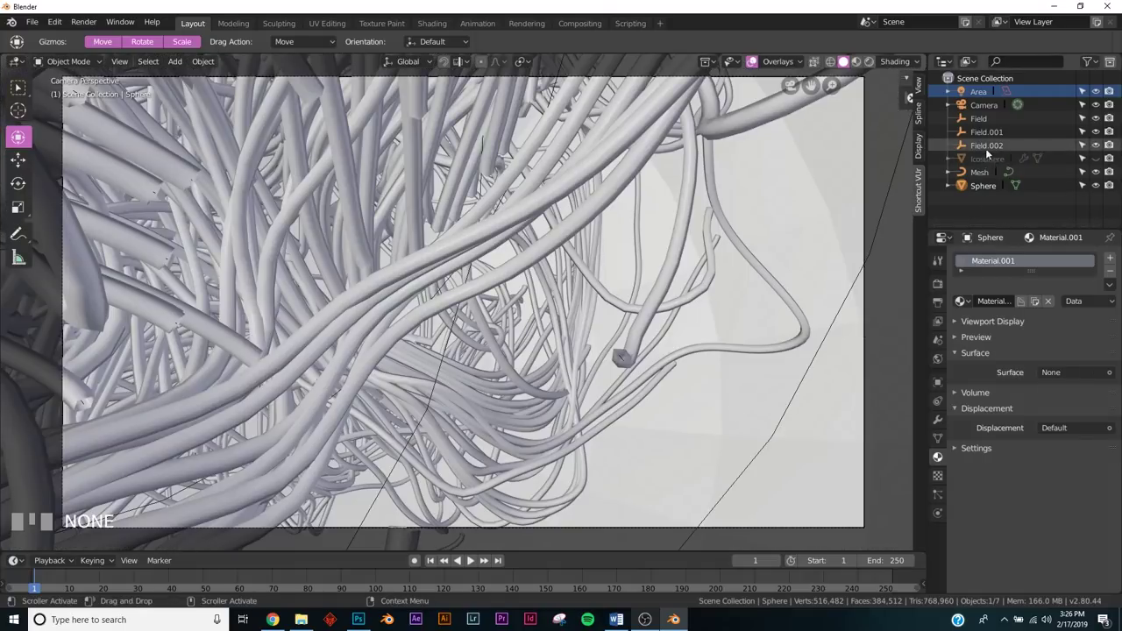
Step: Tint the area light pale blue (hue 0.554, saturation 0.210) and set its strength to 300
left_click(978, 92)
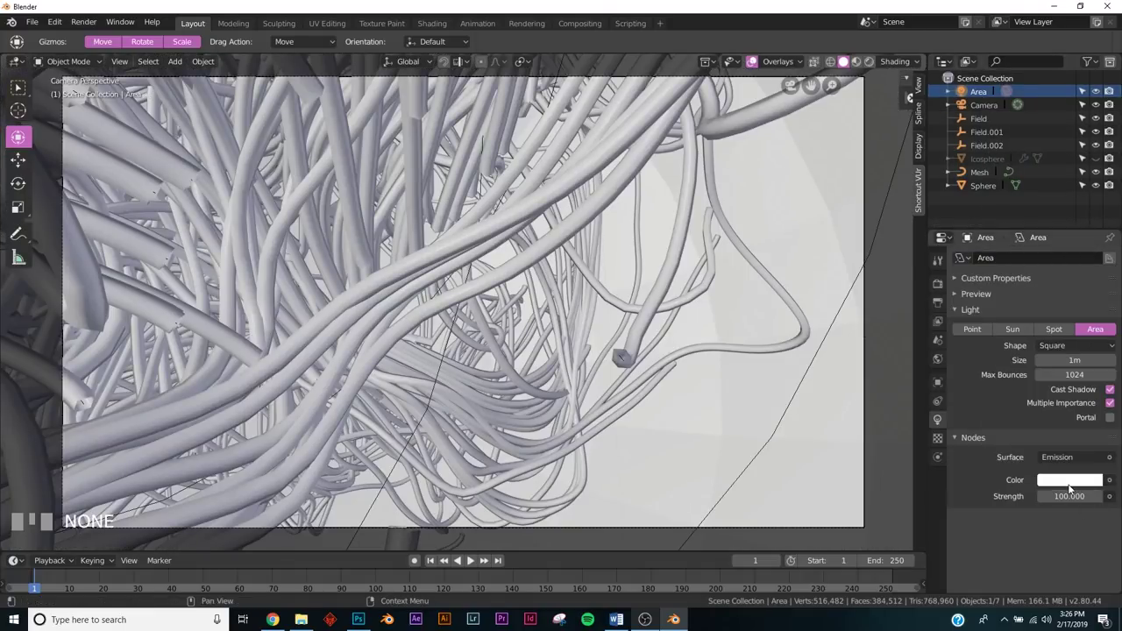
left_click(1069, 482)
left_click_drag(1036, 330, 1037, 327)
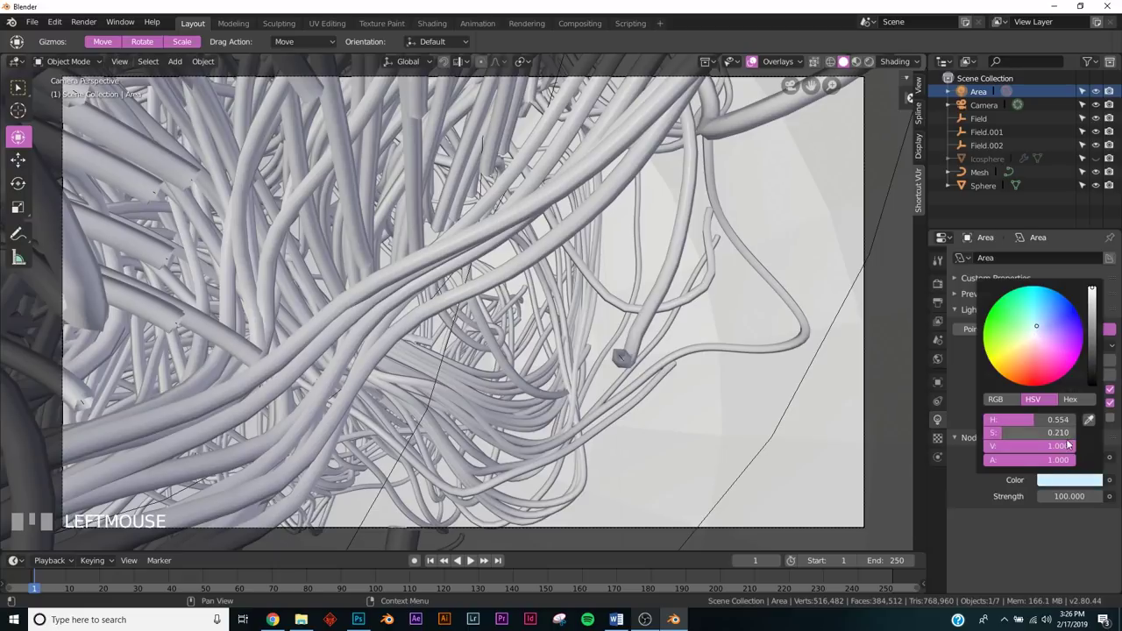
left_click(1067, 496)
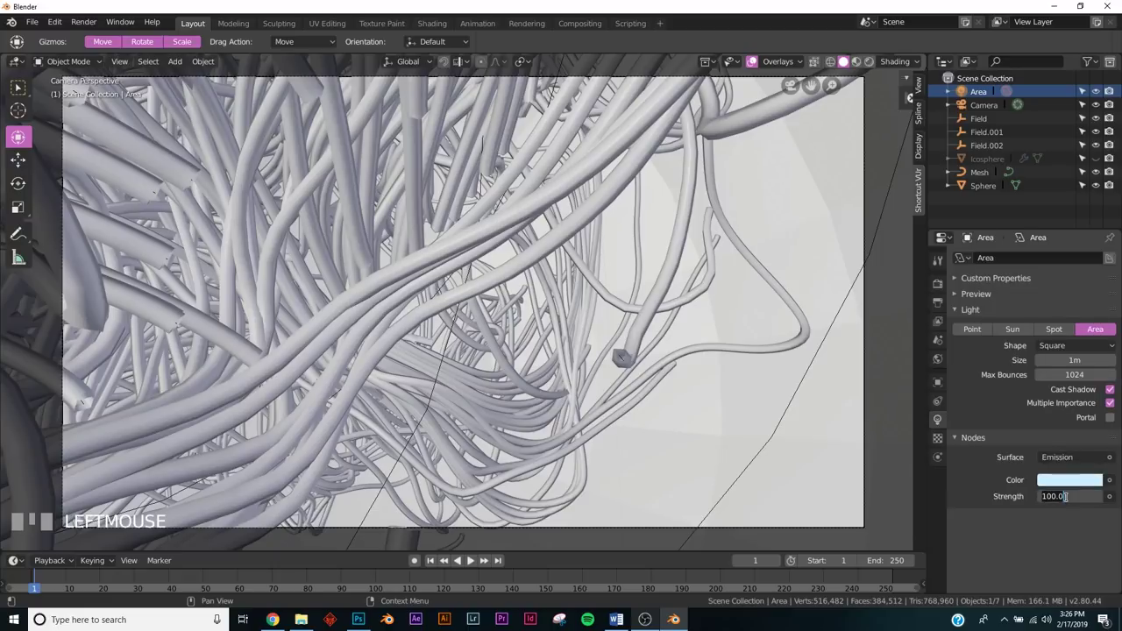
type("300")
key("KP_Enter")
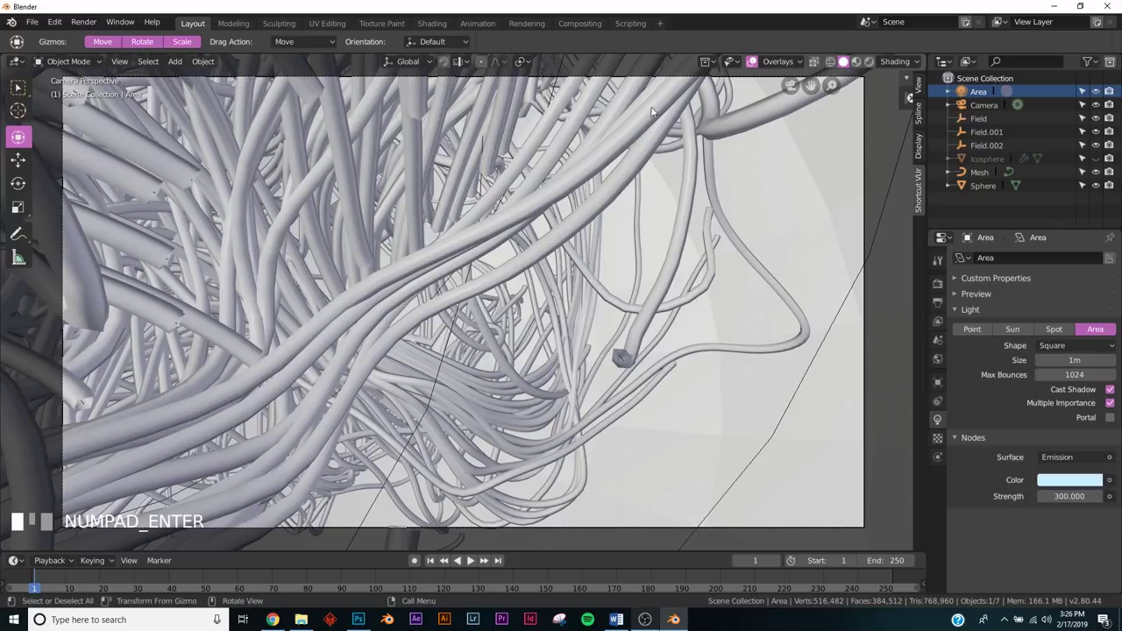
Step: Darken the base color of the metallic strands to a neutral grey with a value of about 0.6
left_click(515, 220)
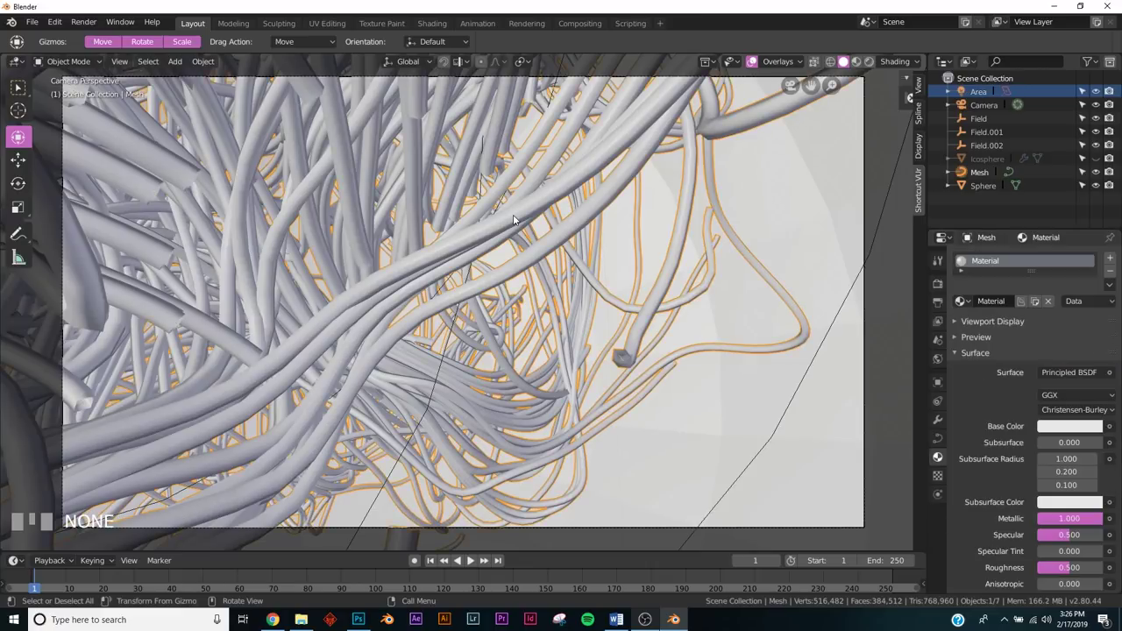
left_click(1070, 426)
left_click_drag(1093, 242, 1093, 270)
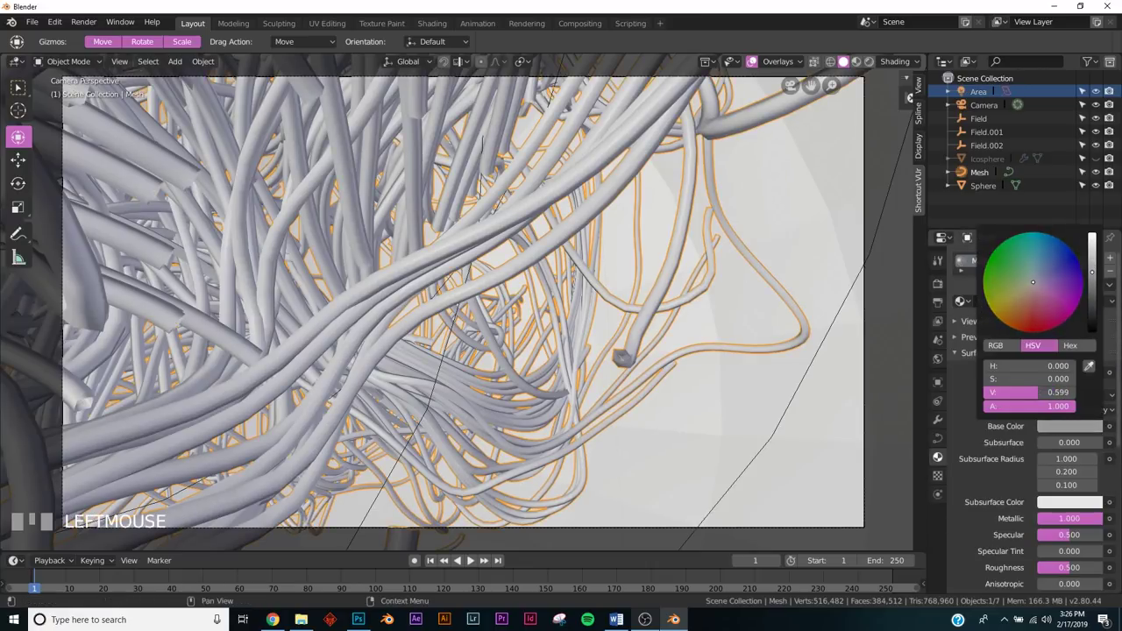
Step: Preview the darker strands in rendered shading, then go back to solid shading
key("z")
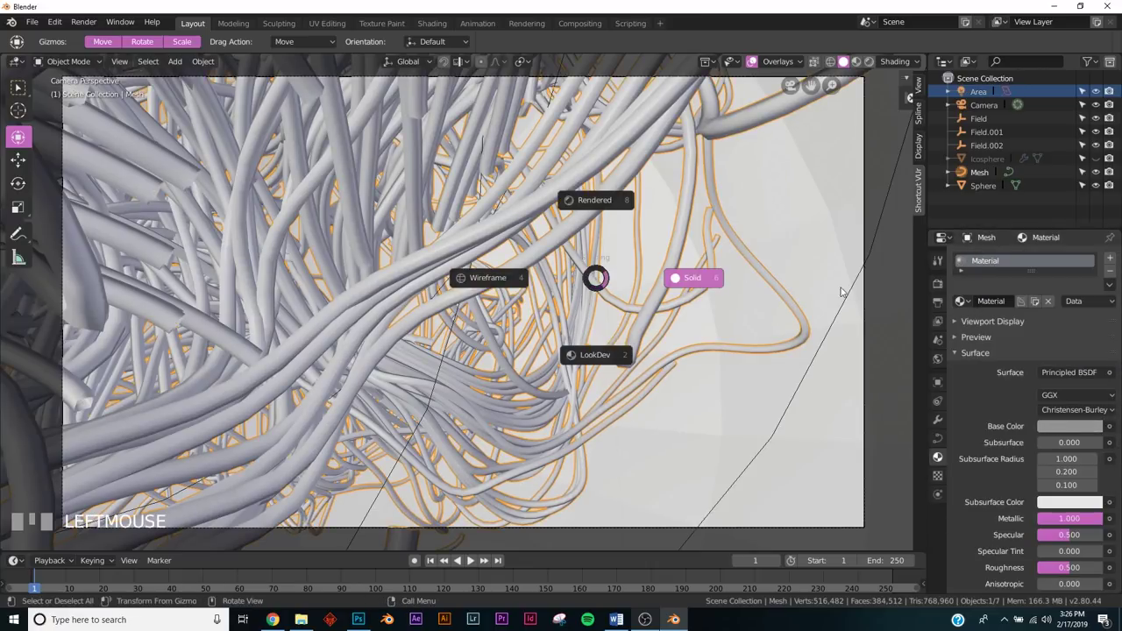
left_click(613, 214)
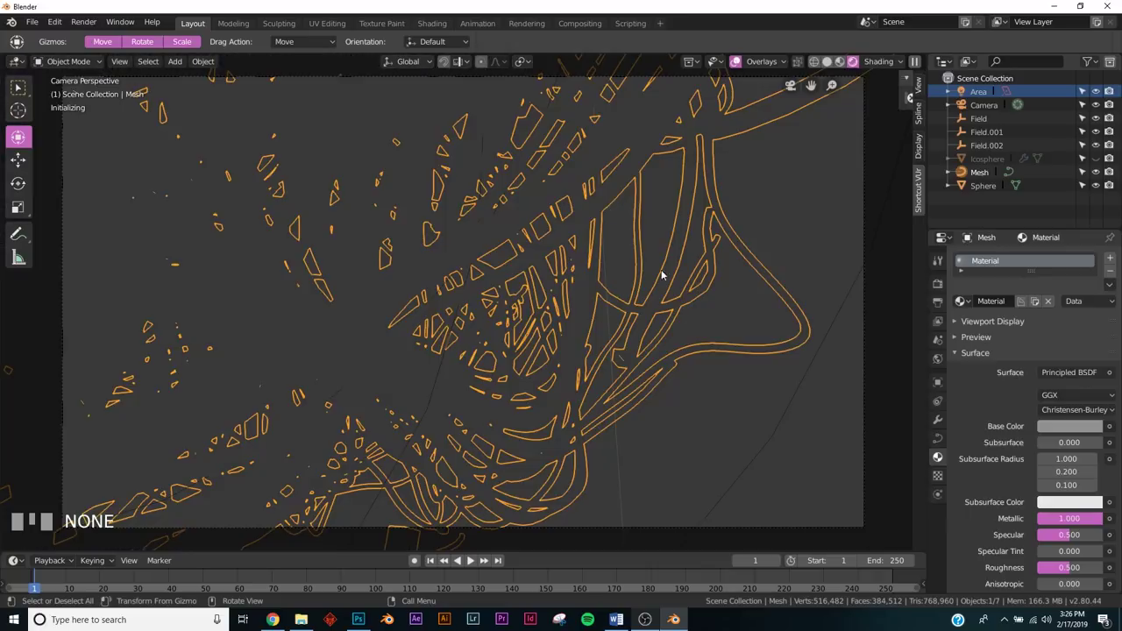
left_click(794, 231)
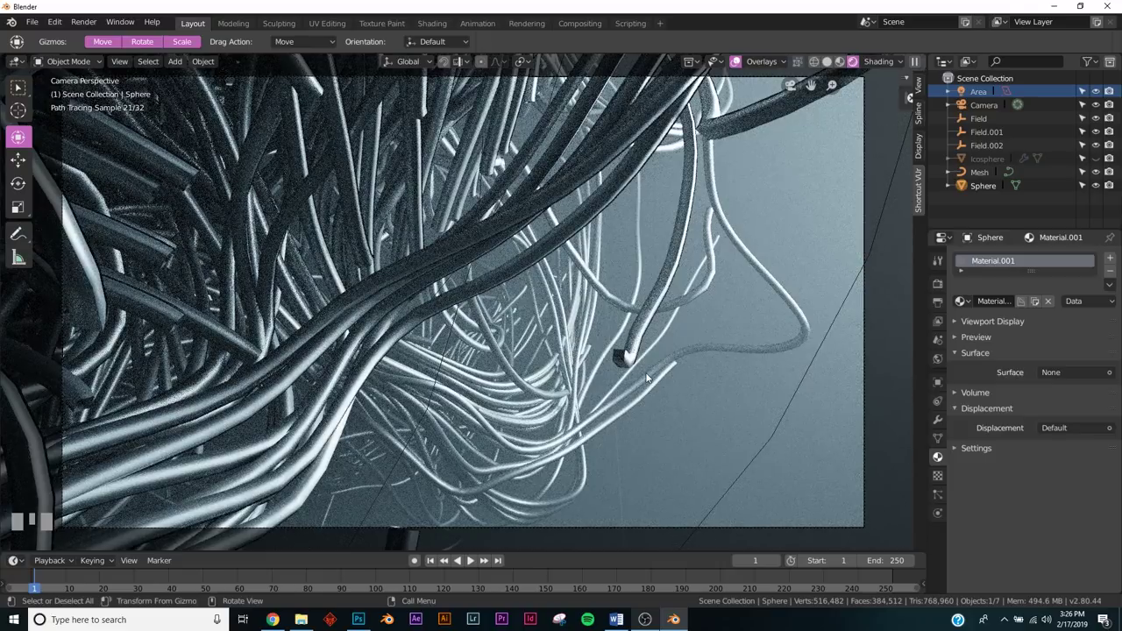
key("z")
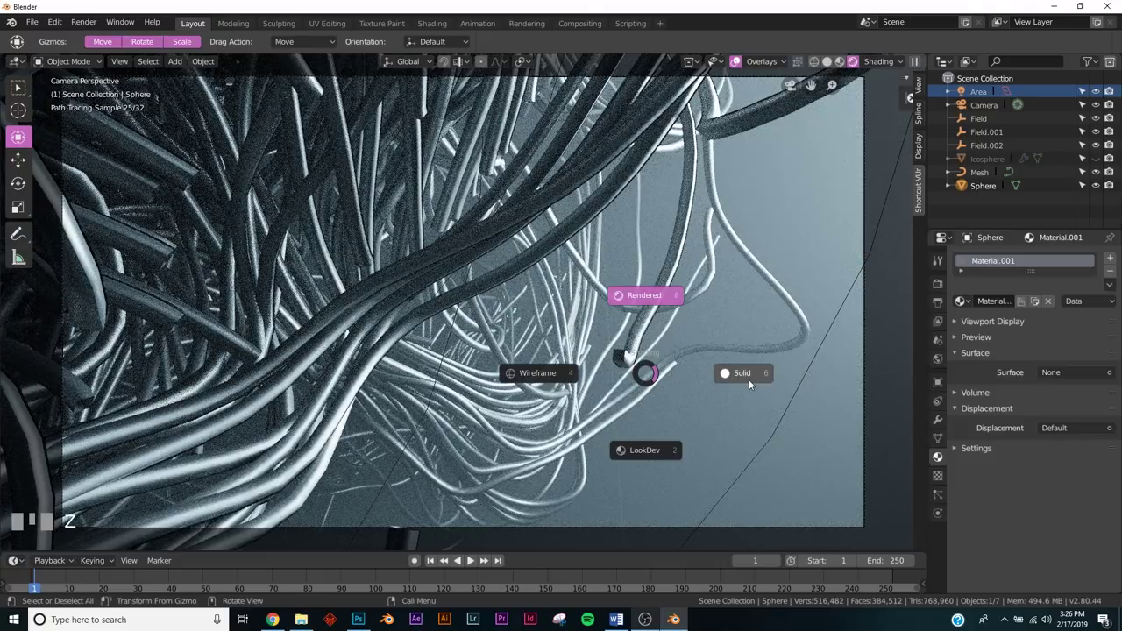
left_click(749, 379)
Step: Add a point light and move it upward from the scene's centre into the strands
middle_click_drag(746, 383, 465, 404)
scroll(466, 404, "down", 5)
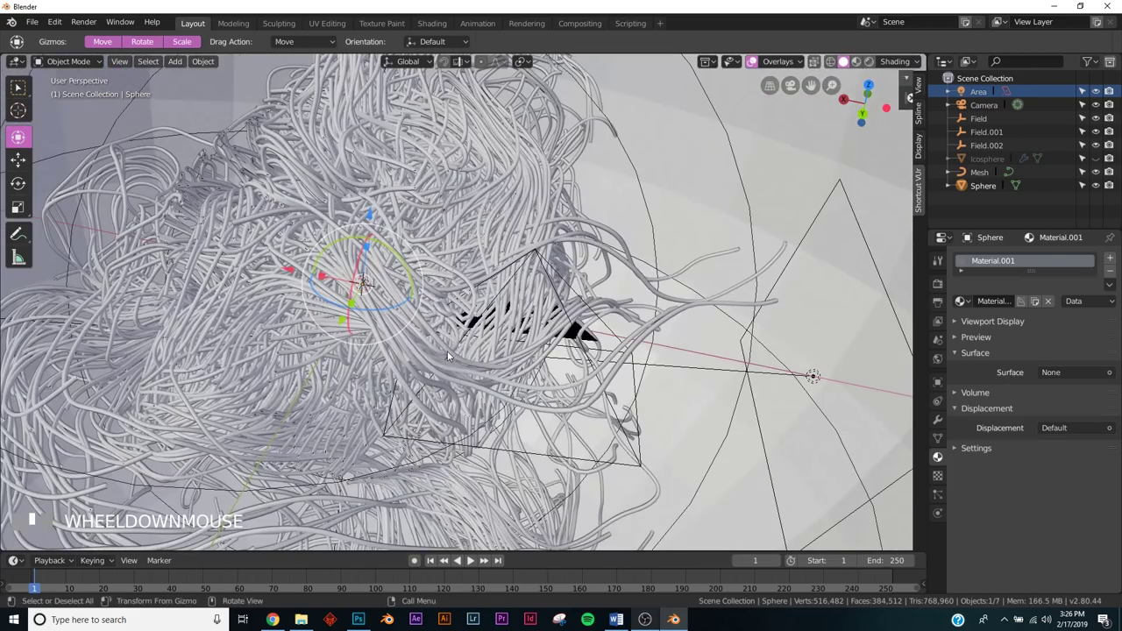
key("shift+a")
mouse_move(408, 531)
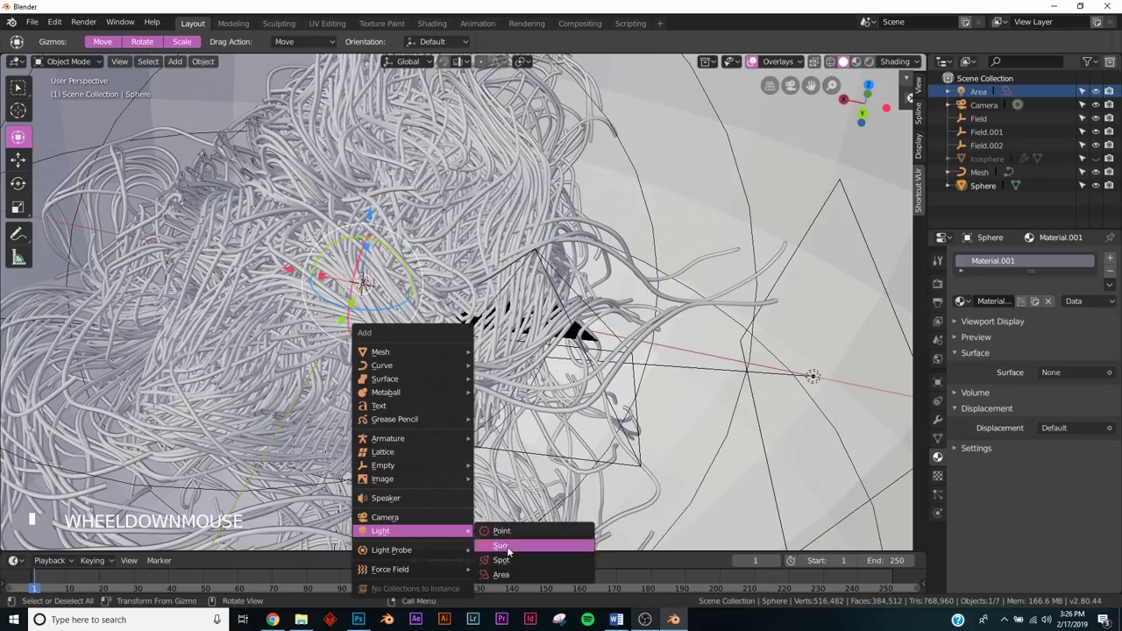
left_click(508, 531)
left_click(413, 280)
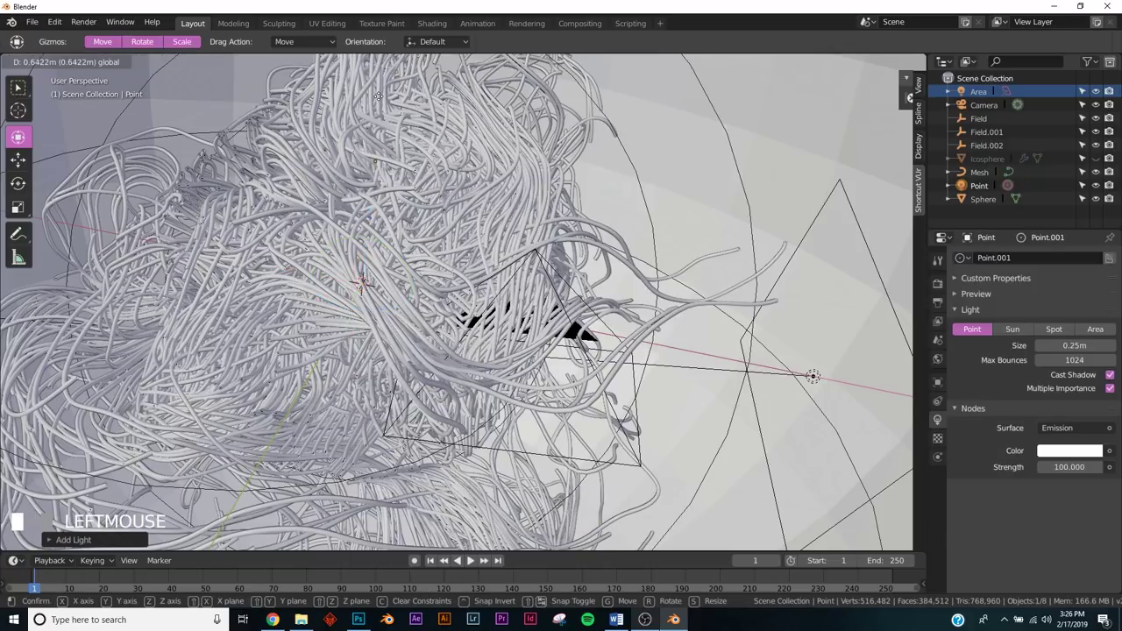
Step: Reposition the point light inside the strand mass, just above the camera's side of the bundle
scroll(428, 121, "down", 5)
middle_click_drag(428, 121, 469, 218)
scroll(469, 218, "up", 5)
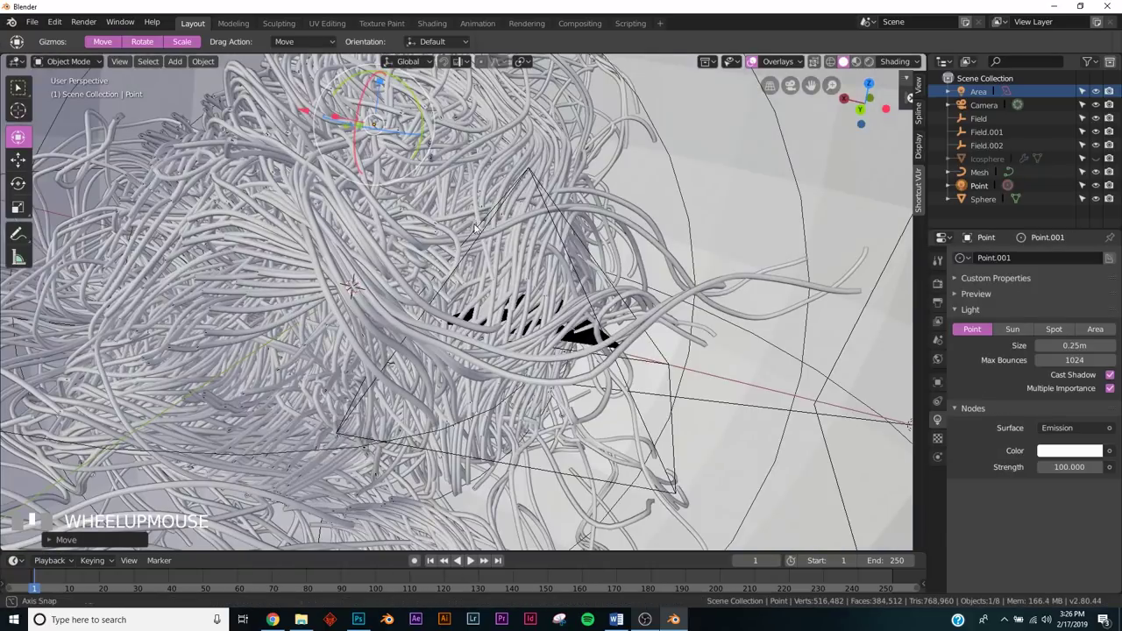
scroll(829, 401, "down", 3)
key("g")
left_click(474, 202)
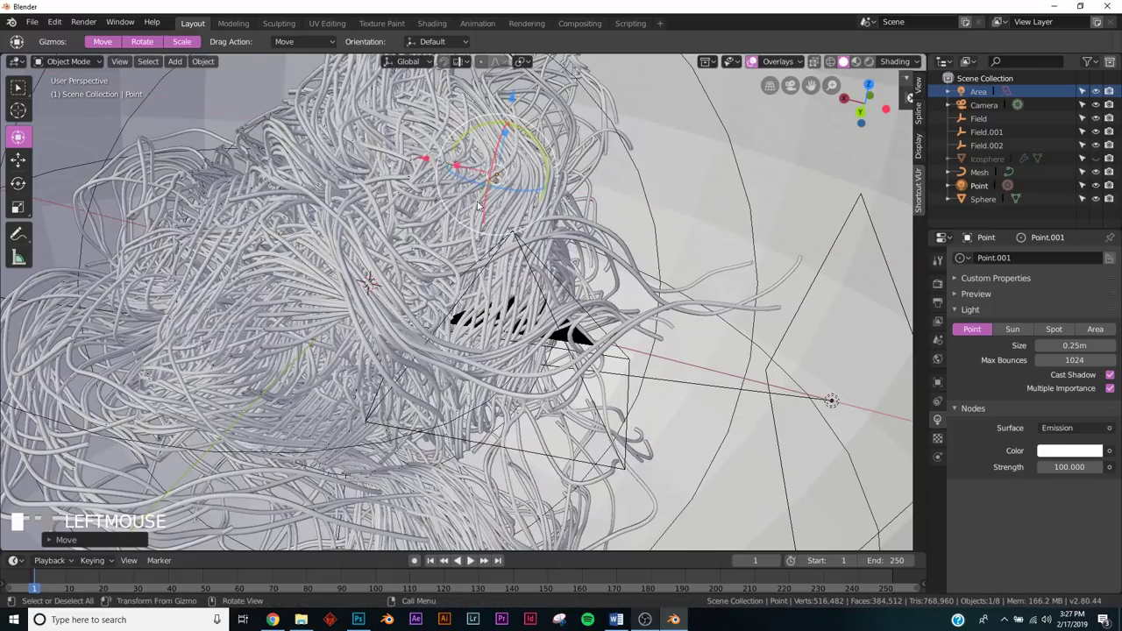
key("g")
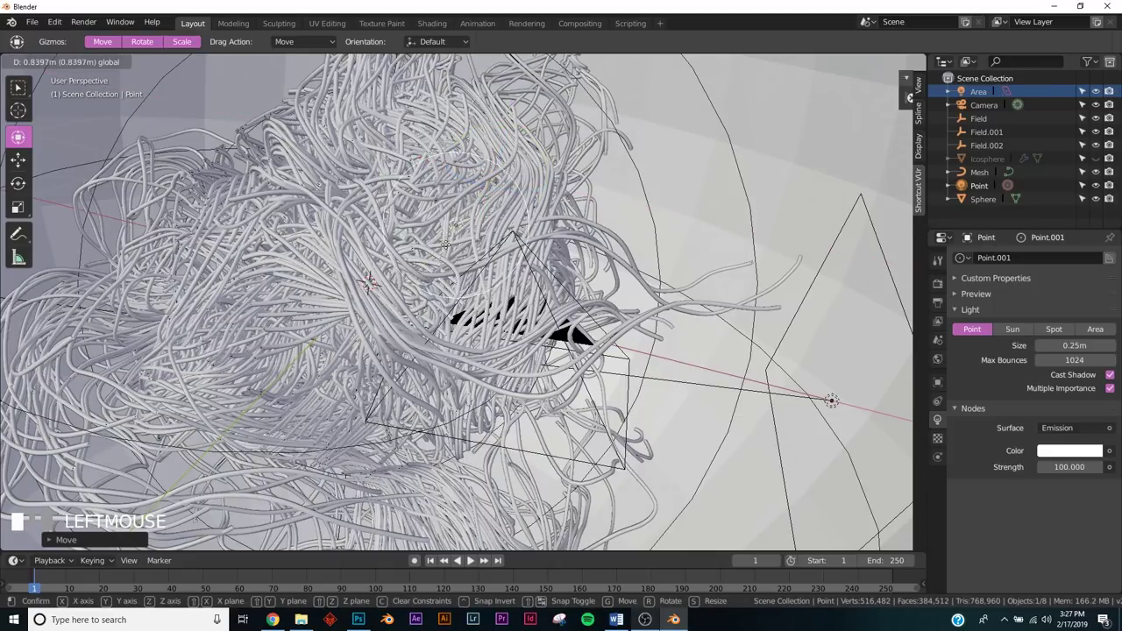
left_click(445, 232)
Step: Color the point light a fully saturated orange and set its strength to 50 after a rendered preview through the camera
left_click(1070, 450)
left_click(1106, 279)
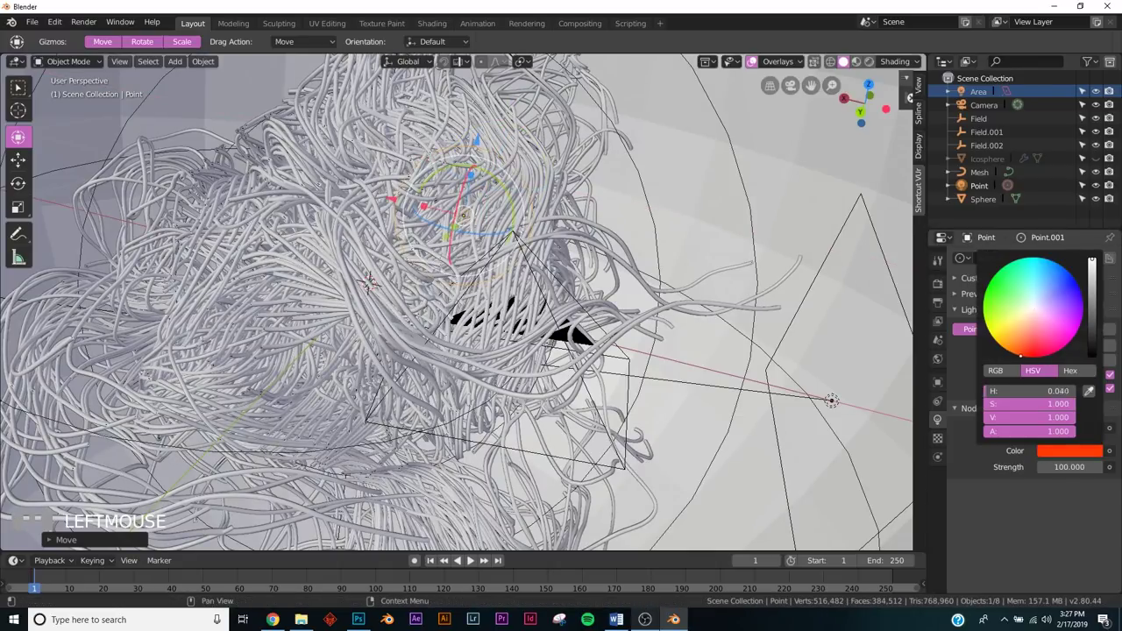
key("KP_0")
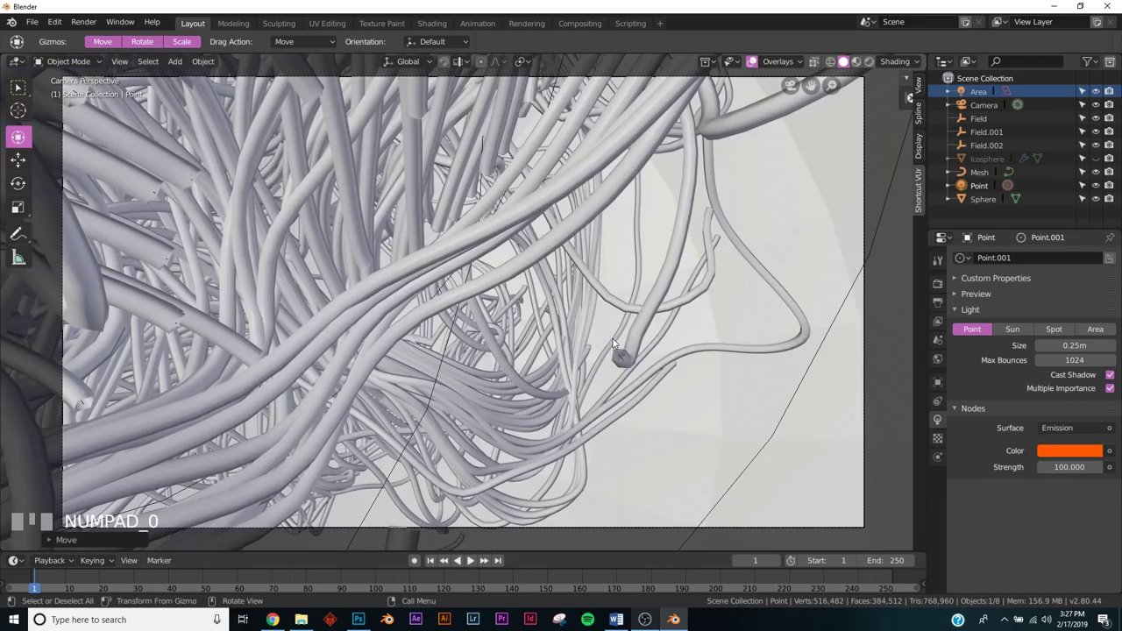
key("z")
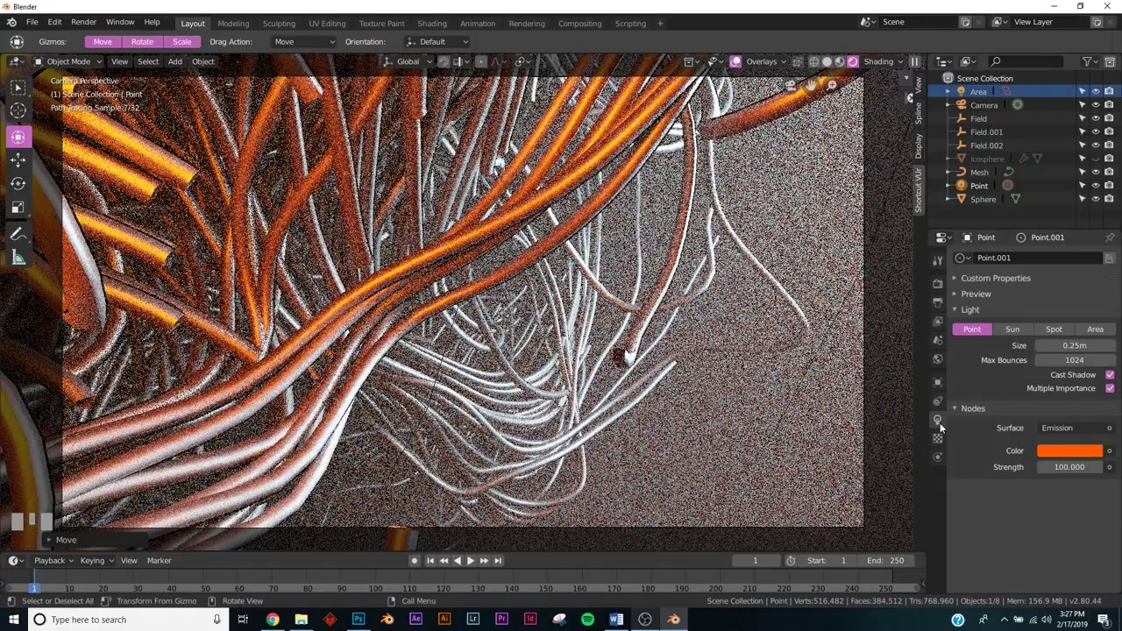
left_click(1061, 467)
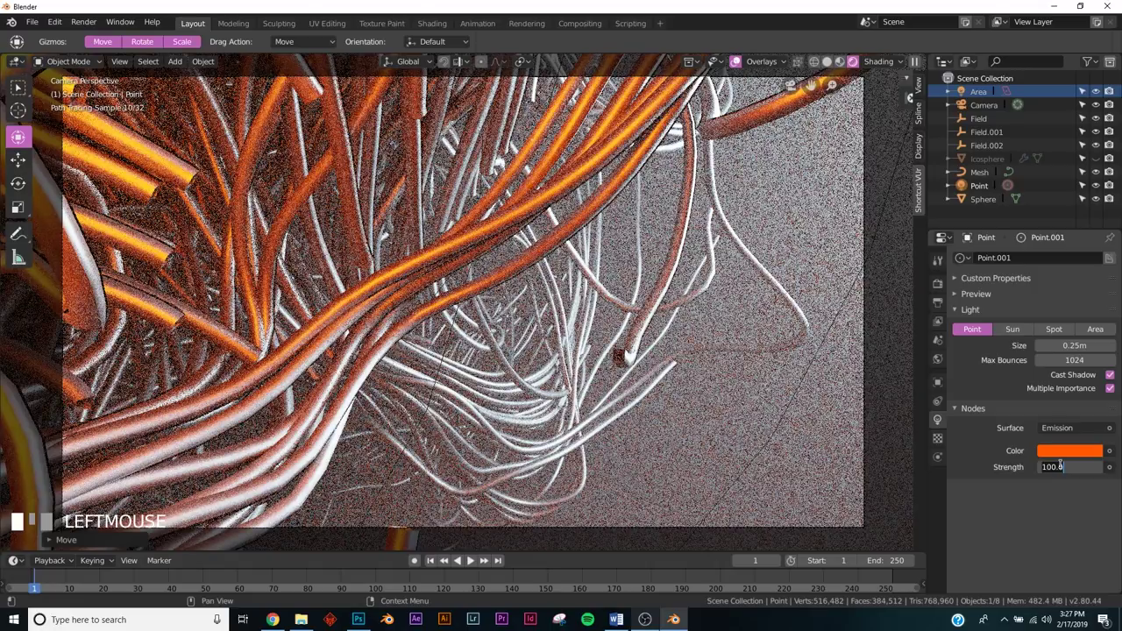
type("50")
key("Return")
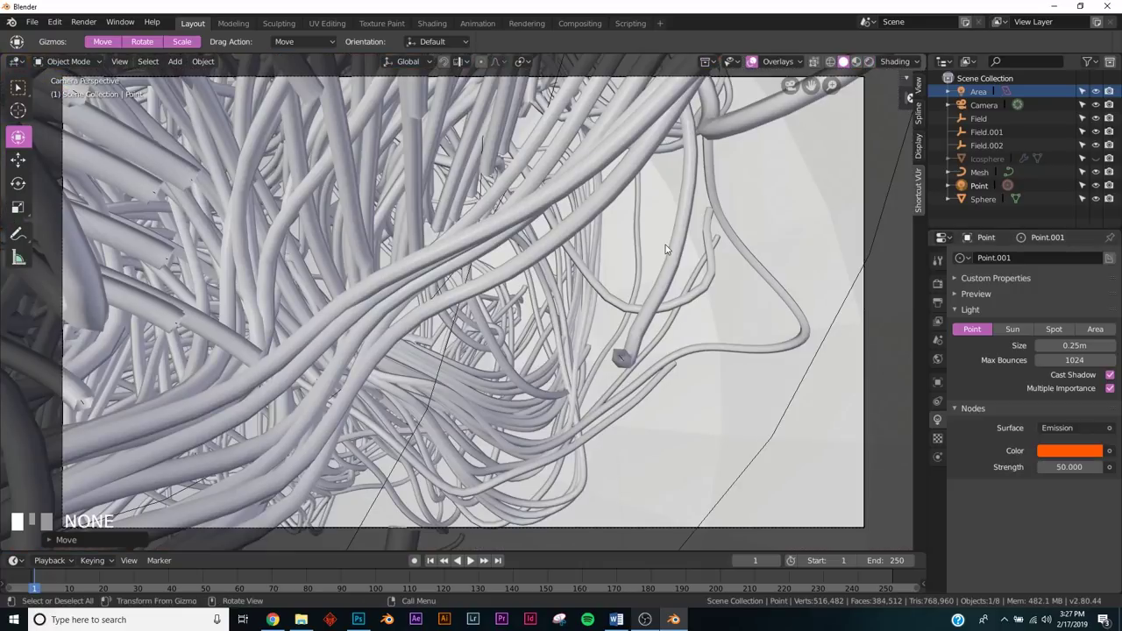
Step: Set the Cycles render samples to 800
left_click(937, 283)
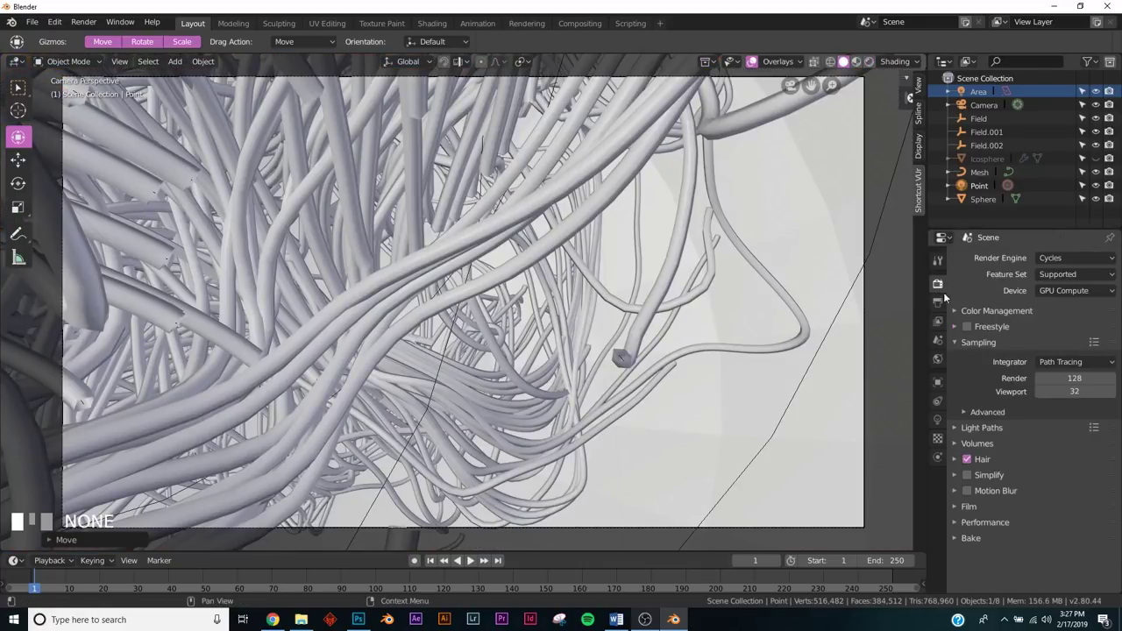
left_click(1079, 378)
type("800")
key("KP_Enter")
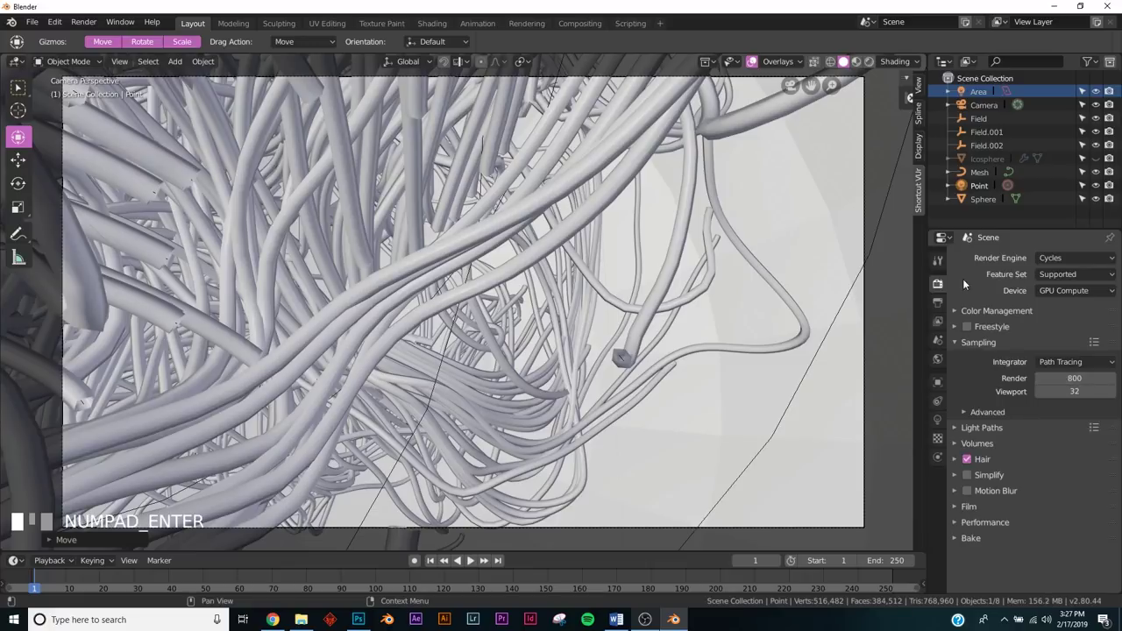
Step: Enable Denoising for the view layer and bring up the output resolution settings
left_click(938, 302)
left_click(939, 321)
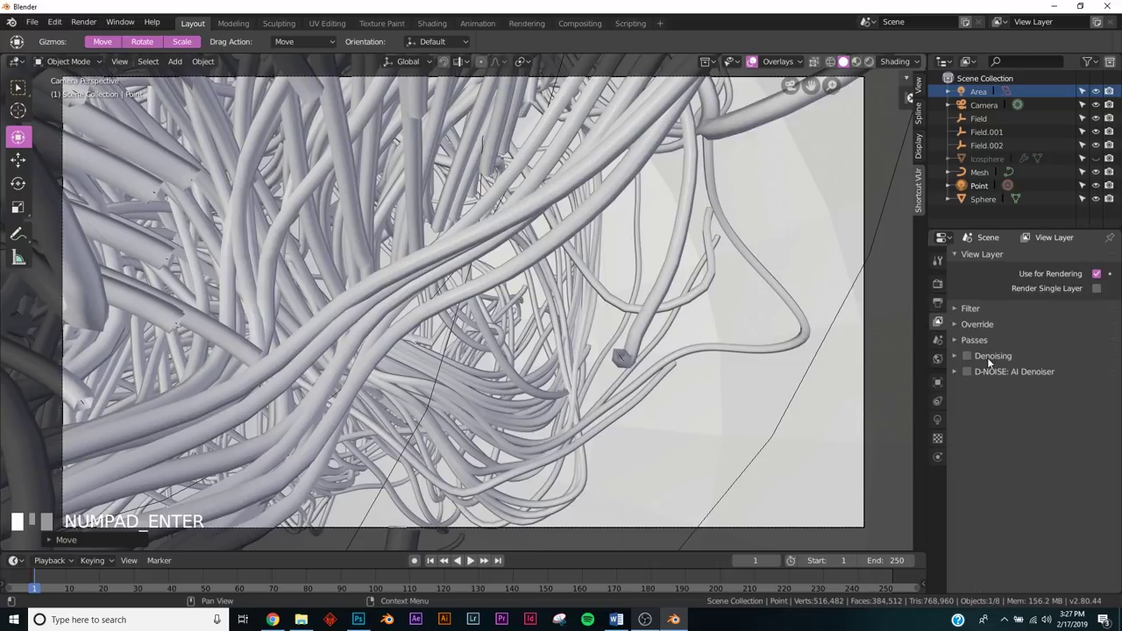
left_click(977, 360)
left_click(960, 355)
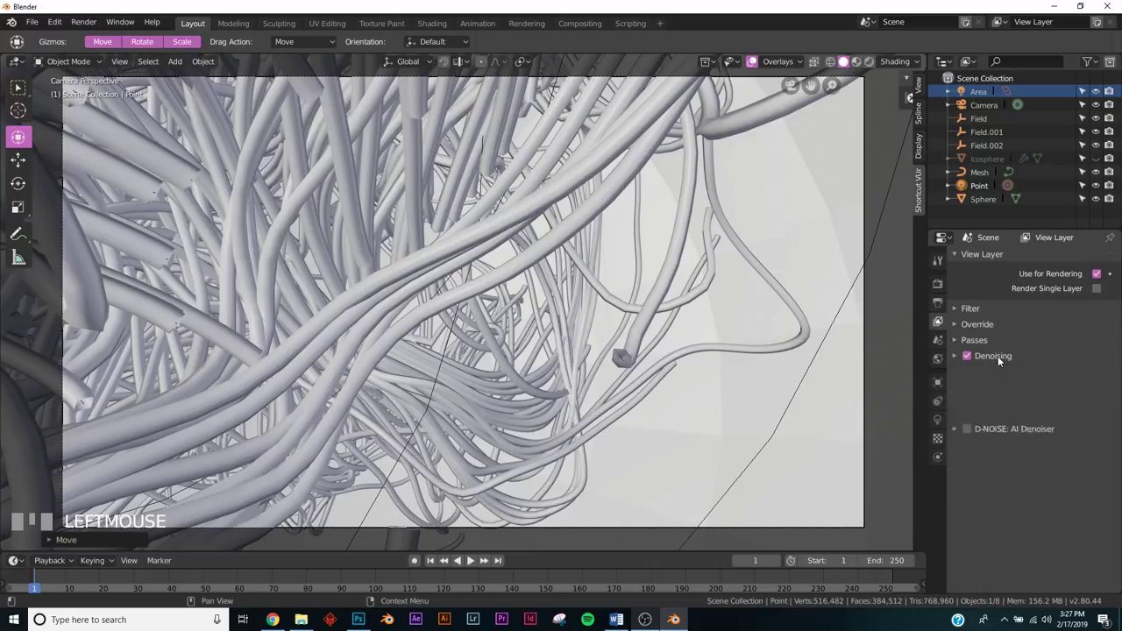
left_click(939, 303)
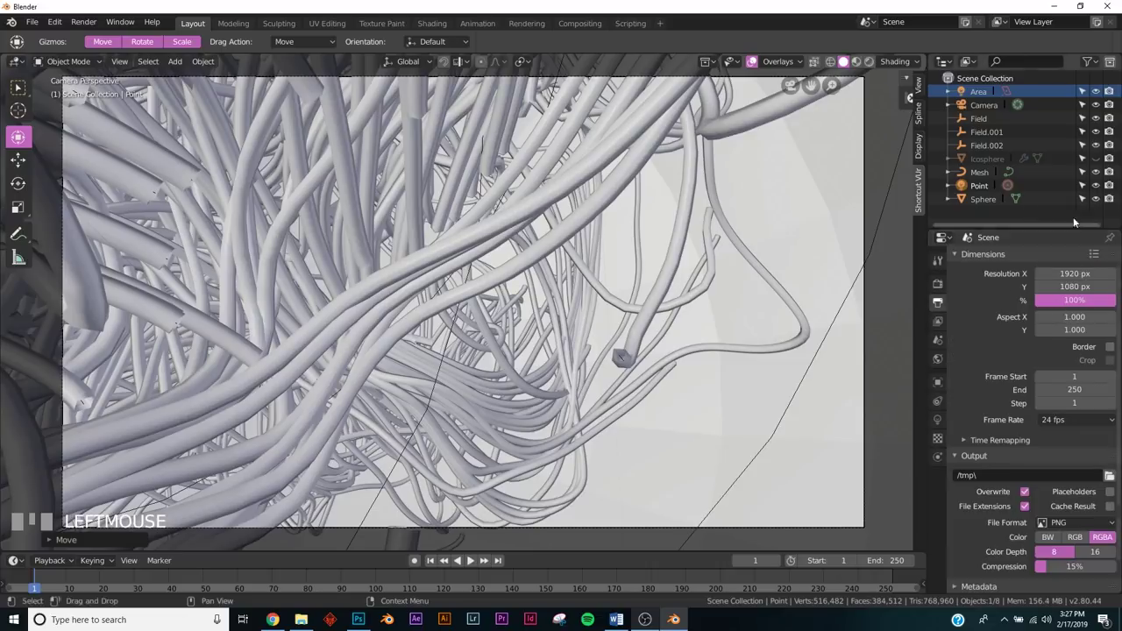